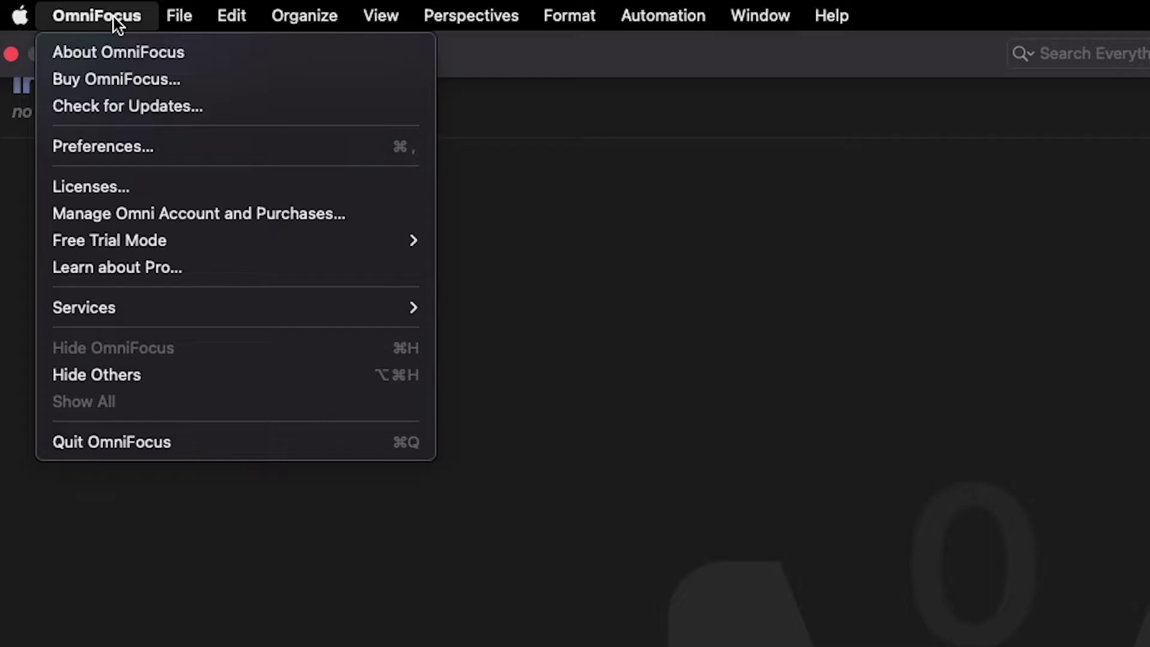
Step: Browse the Preferences panes from General through Badges, ending on Sync with Omni Sync Server
left_click(123, 146)
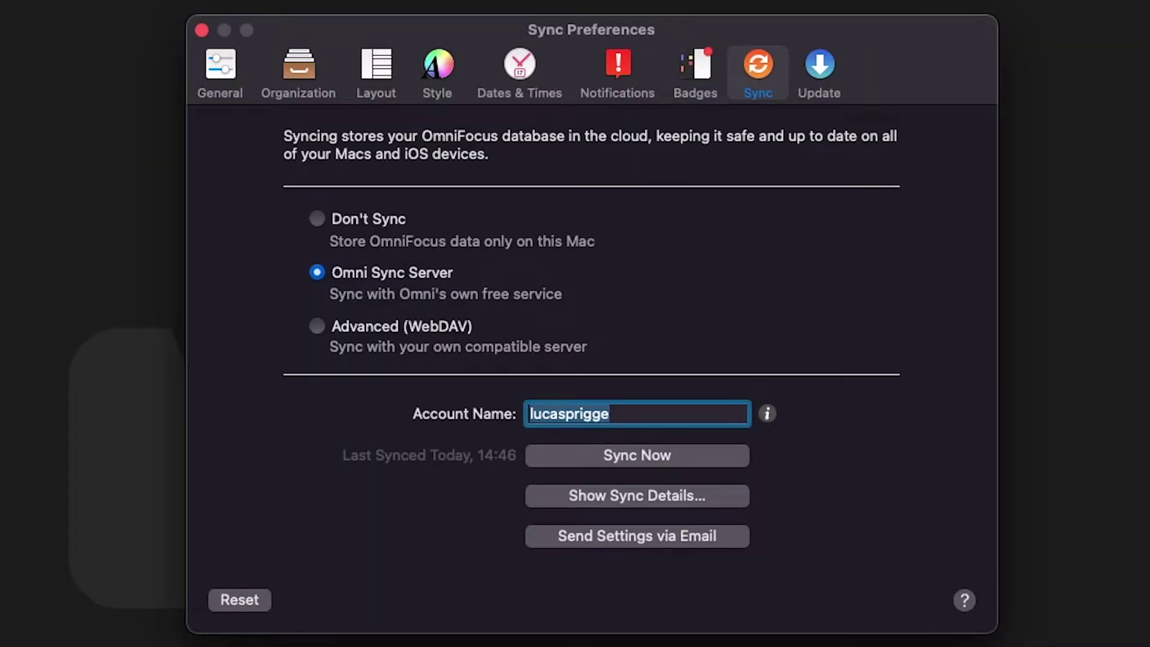
left_click(231, 78)
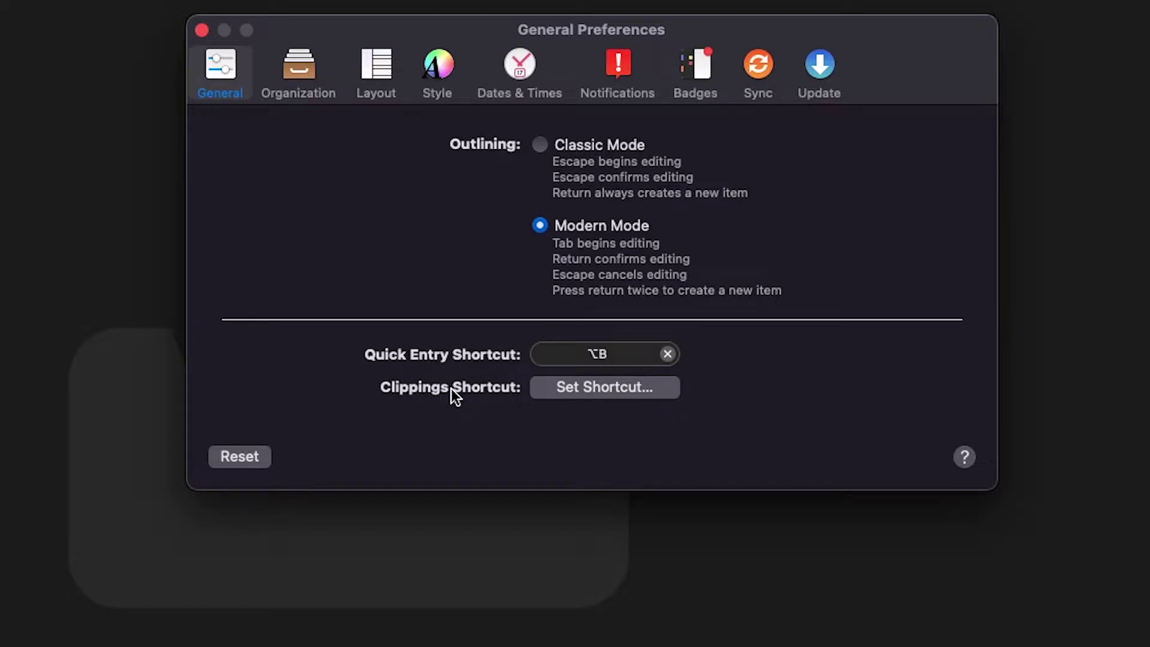
left_click(295, 84)
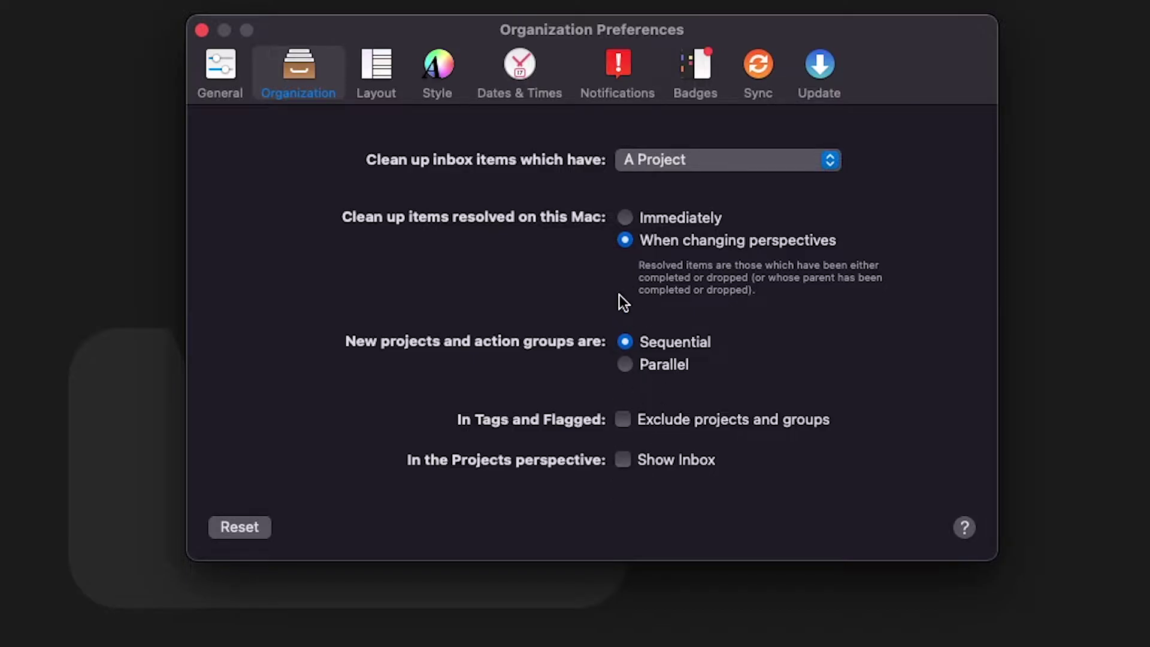
left_click(369, 54)
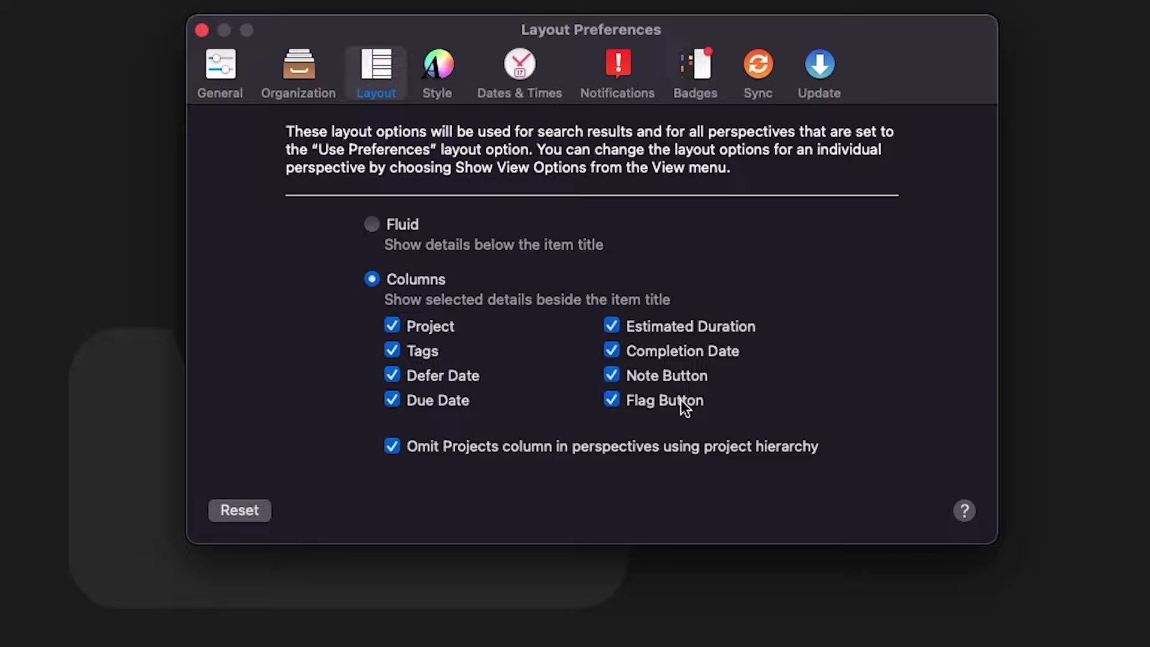
left_click(438, 77)
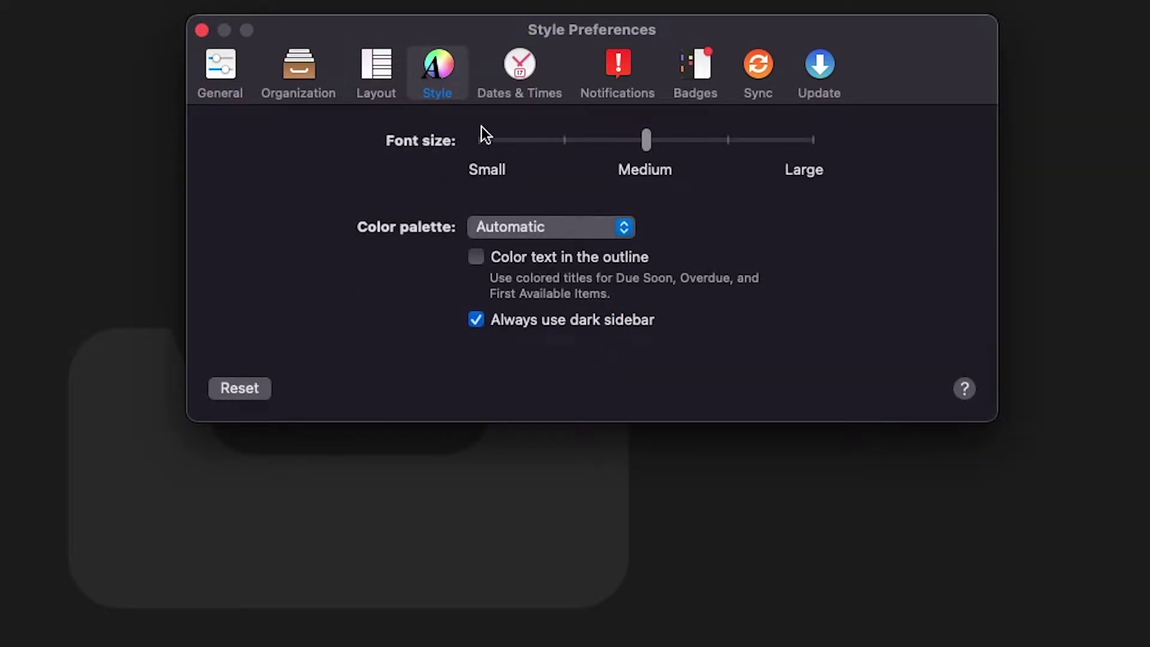
left_click(494, 82)
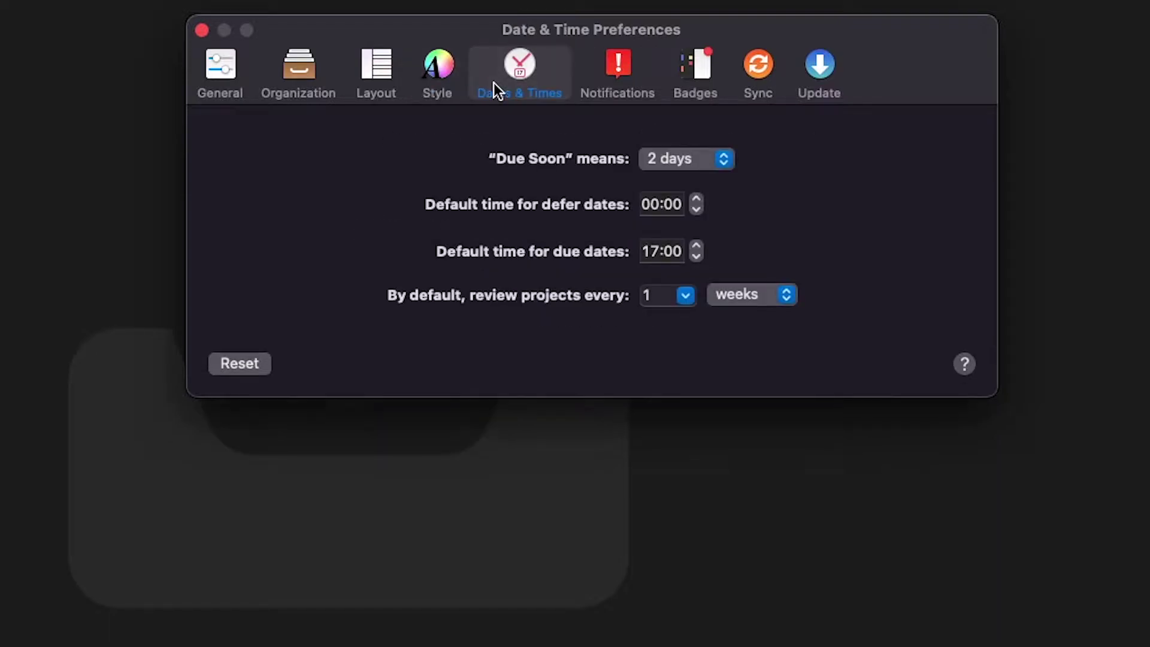
left_click(607, 83)
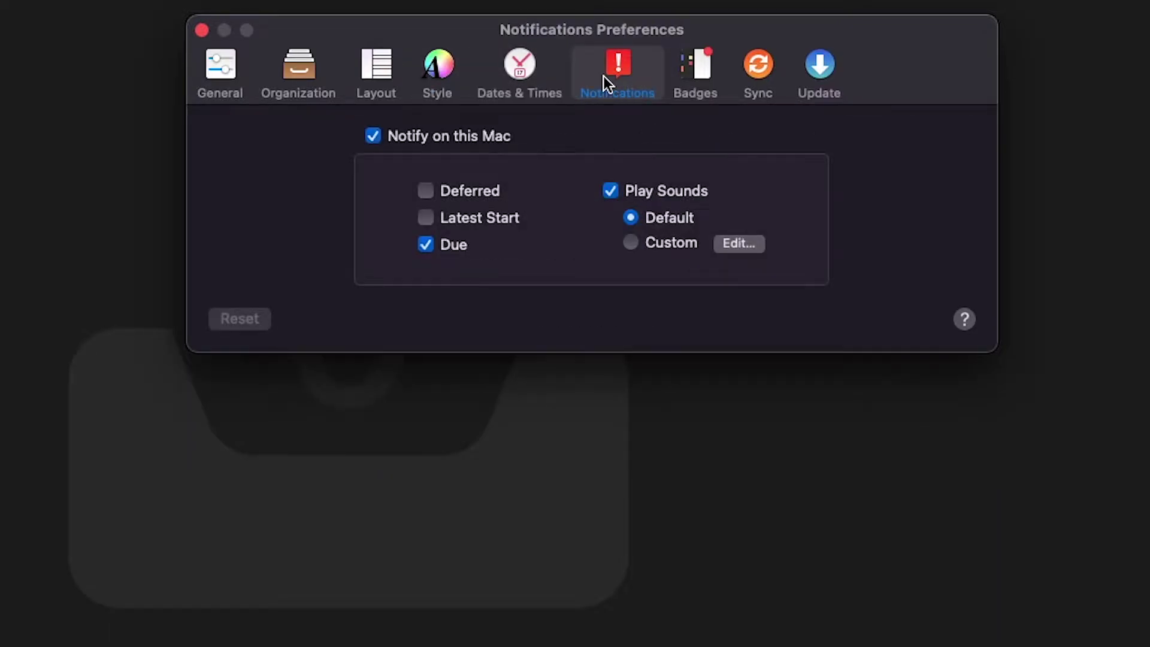
left_click(701, 78)
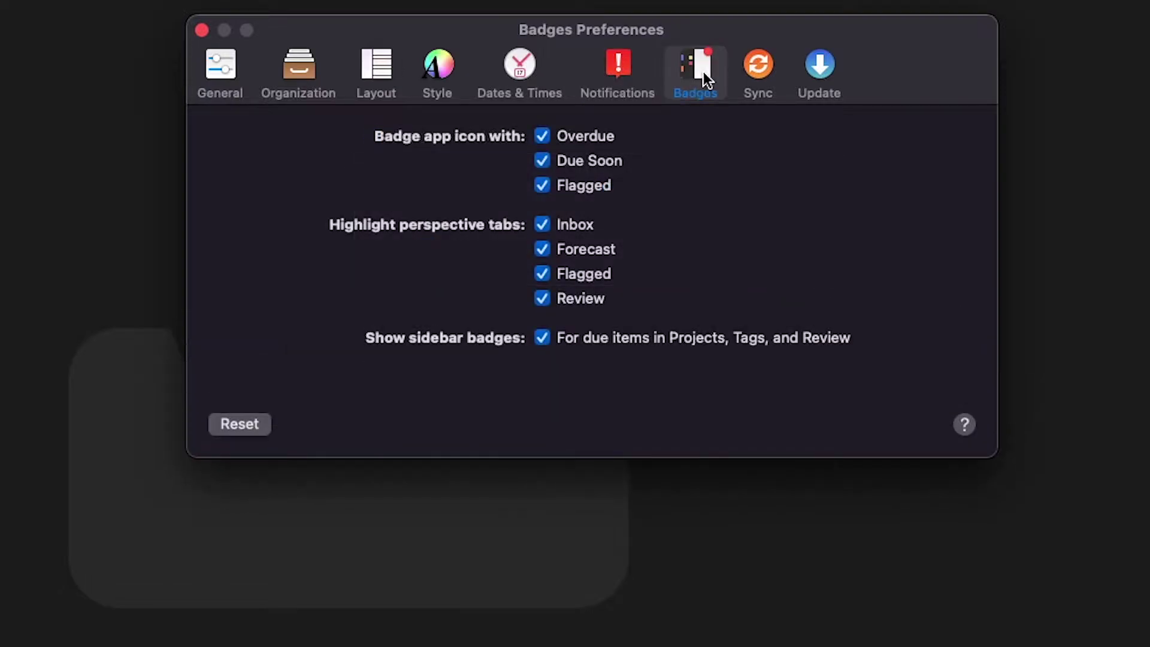
left_click(752, 70)
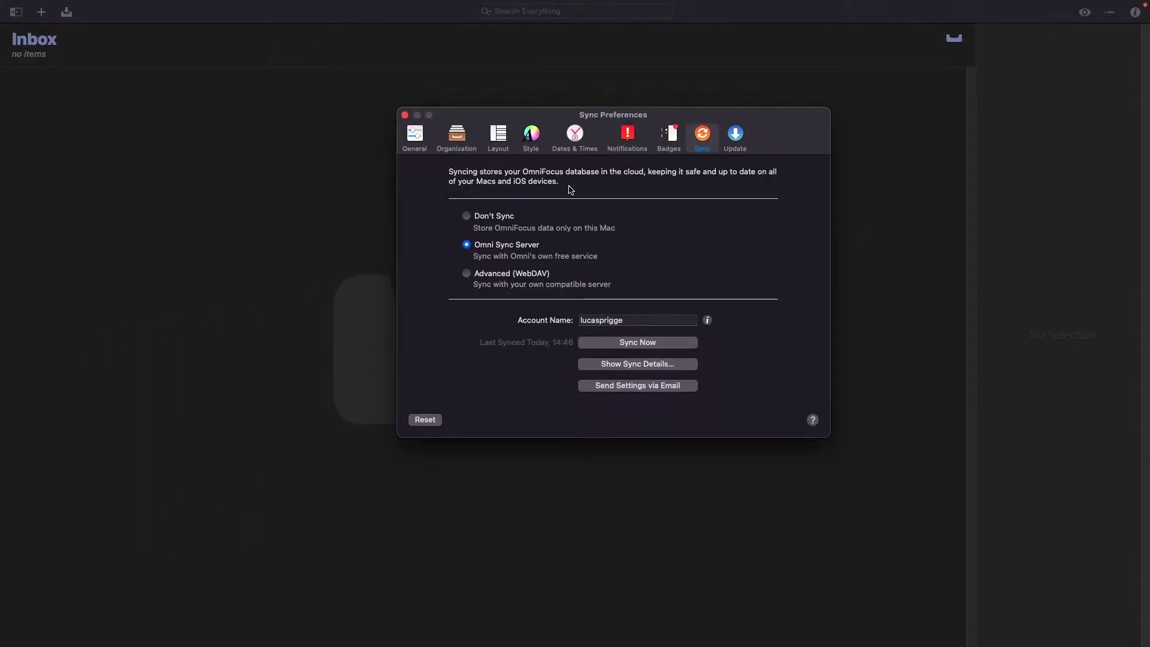
Step: Close Preferences and view Tags with Contexts: Classroom 1, Classroom 2, Computer-Work, Computer-Home
key("super+w")
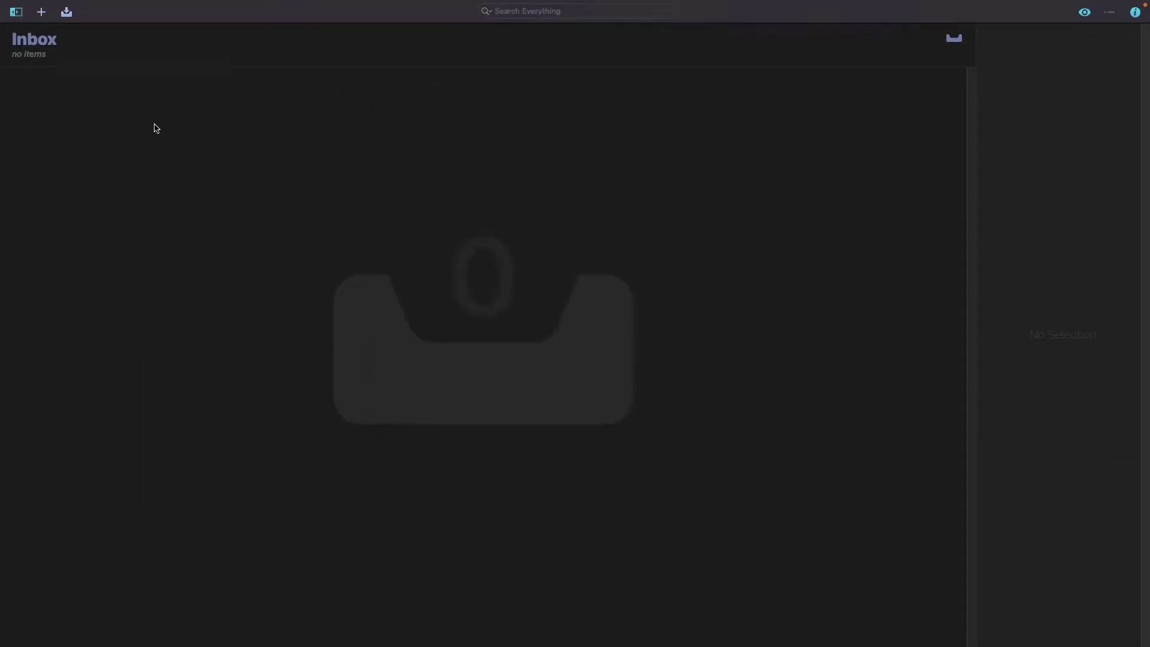
left_click(15, 13)
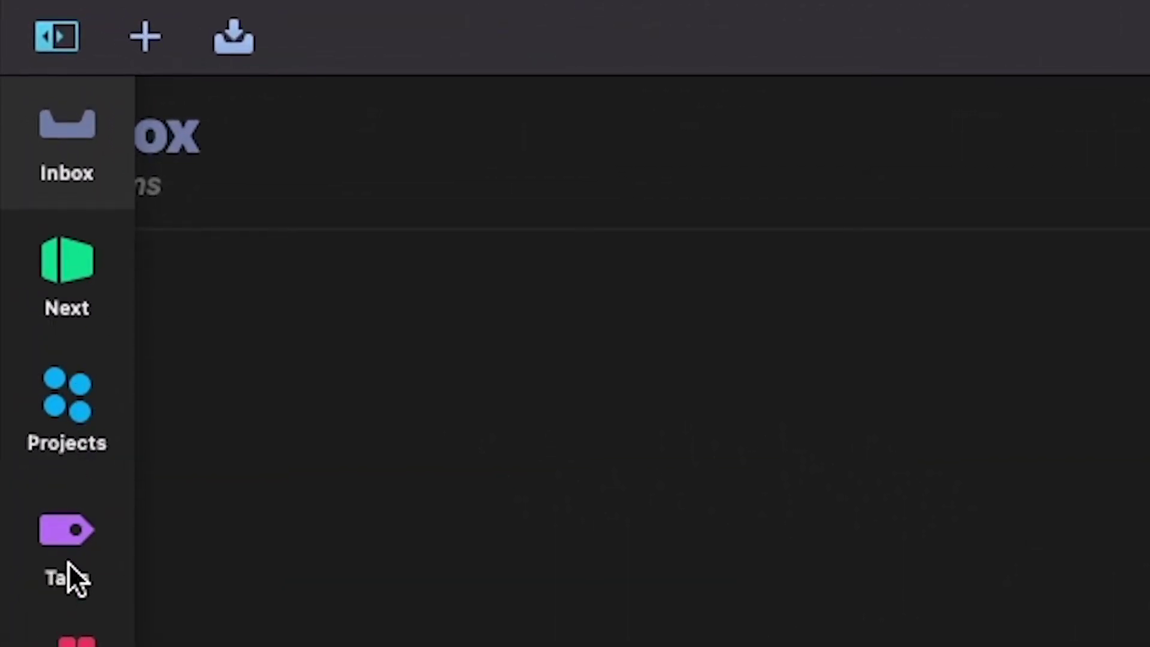
left_click(69, 563)
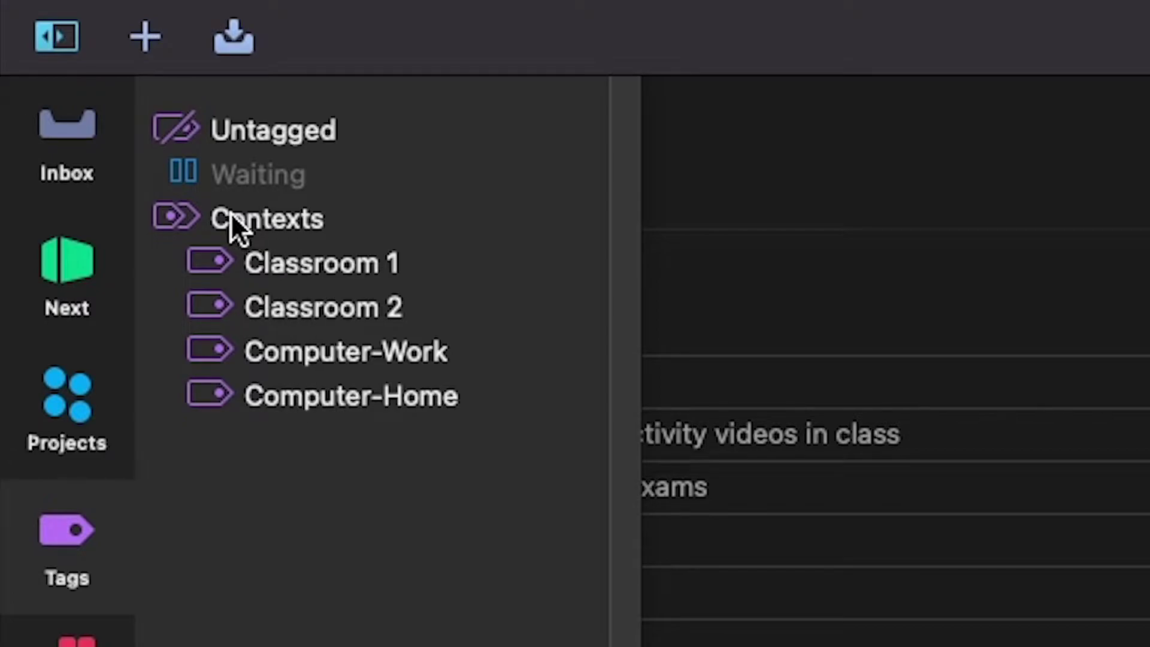
left_click(186, 214)
left_click(175, 214)
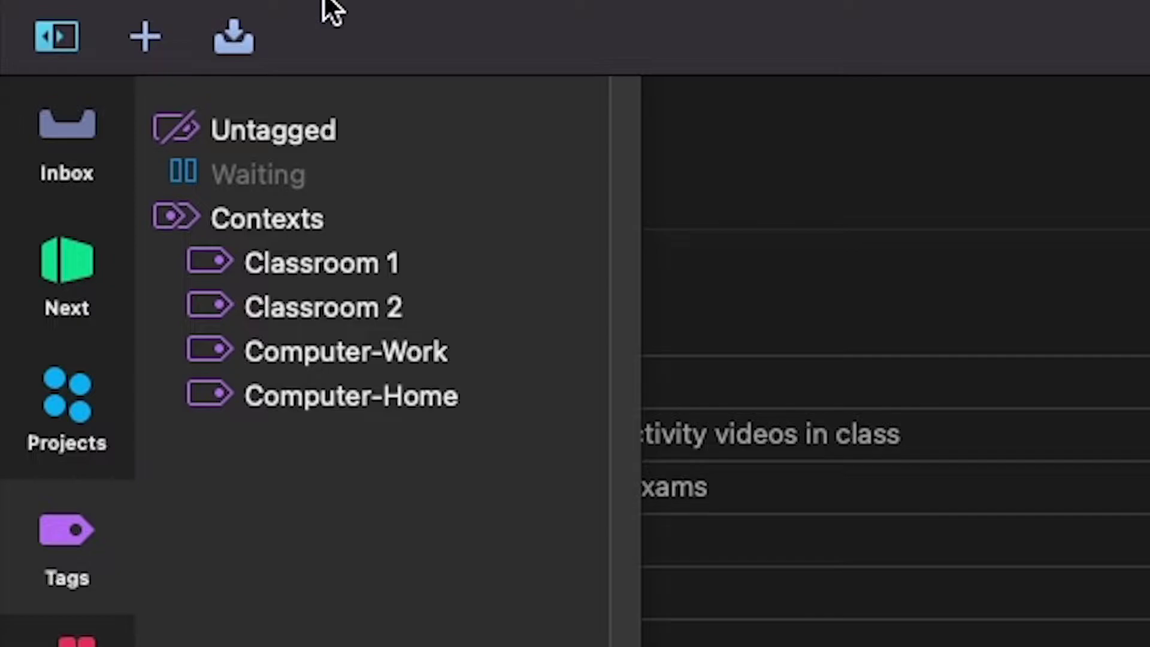
Step: Open the Perspectives editor from the Perspectives menu
mouse_move(329, 10)
left_click(778, 6)
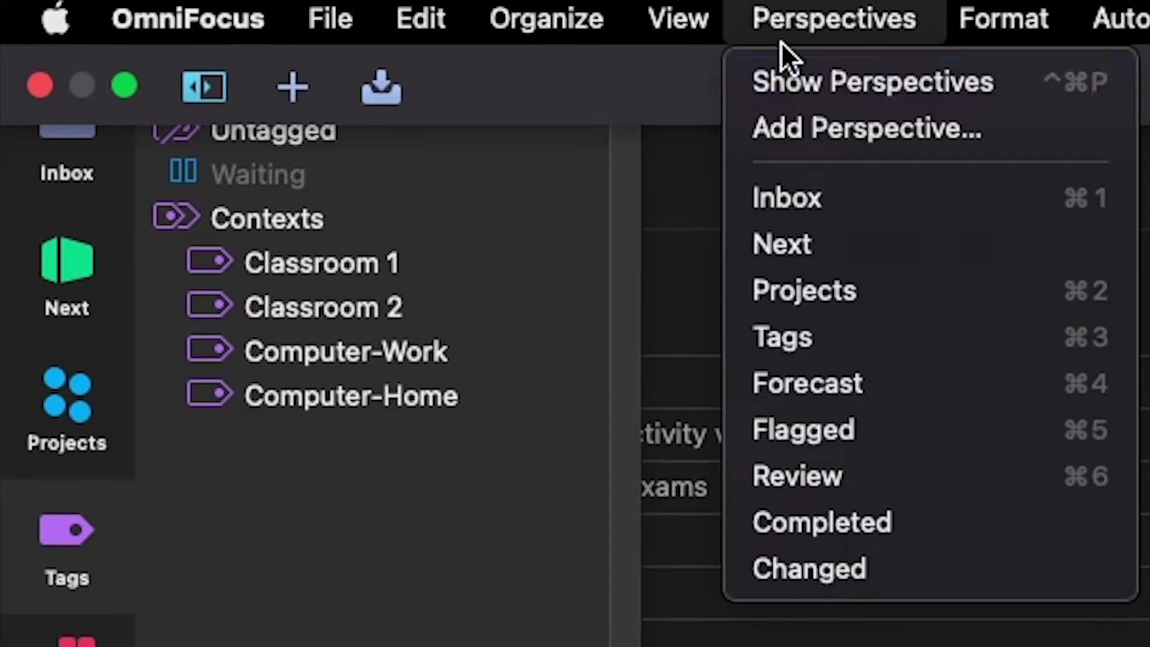
left_click(781, 70)
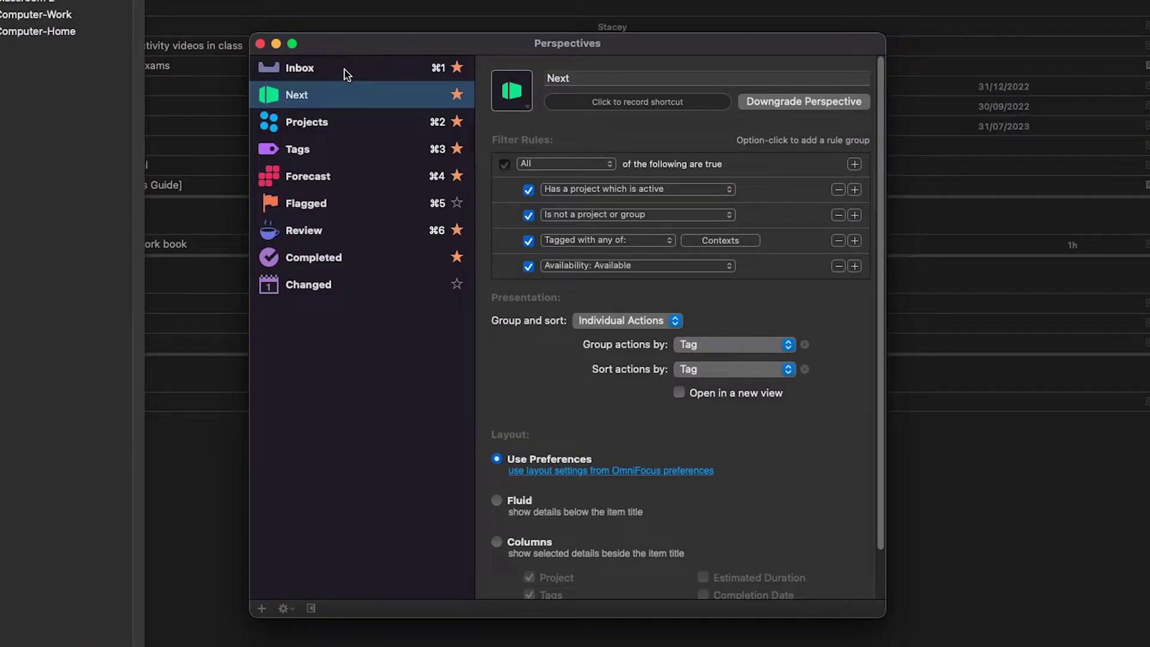
Step: Review the Inbox, Projects, Tags, Forecast, Flagged and Review perspectives, then show Next's filter rules
left_click(344, 69)
left_click(337, 128)
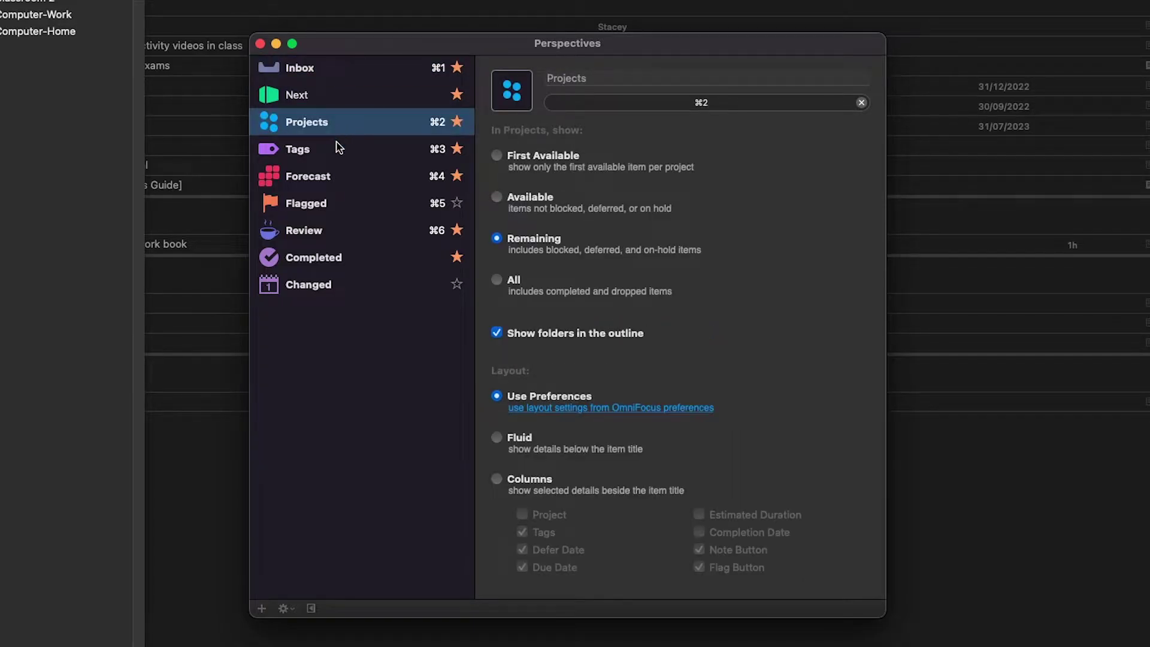
left_click(339, 148)
left_click(335, 178)
left_click(328, 207)
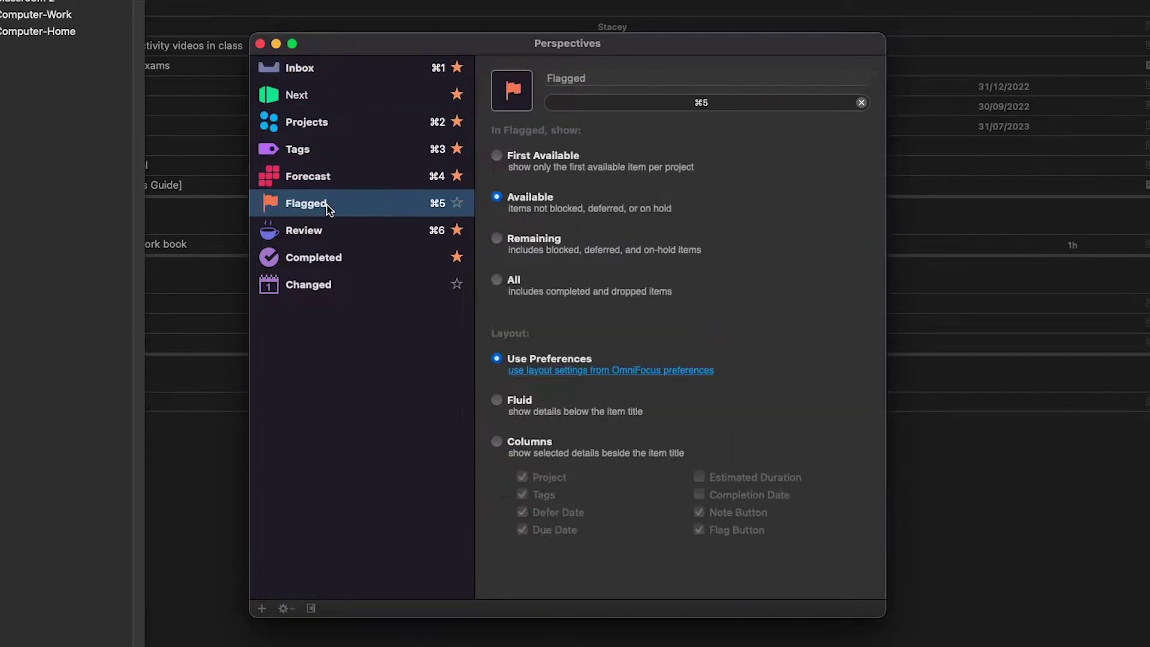
left_click(328, 230)
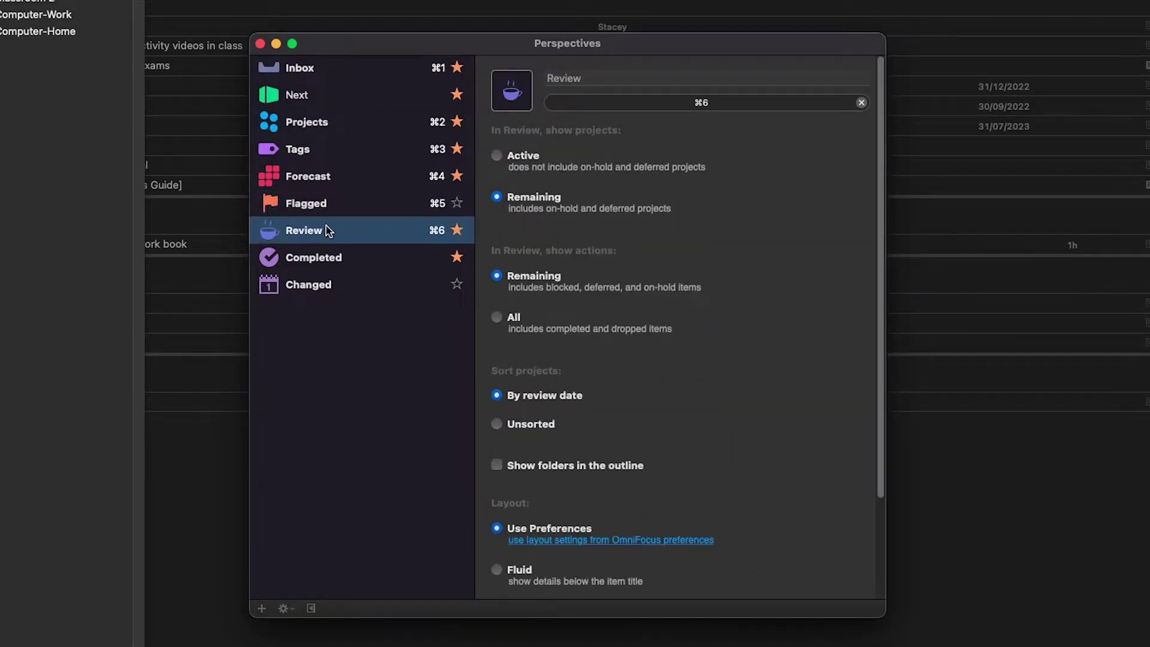
left_click(323, 96)
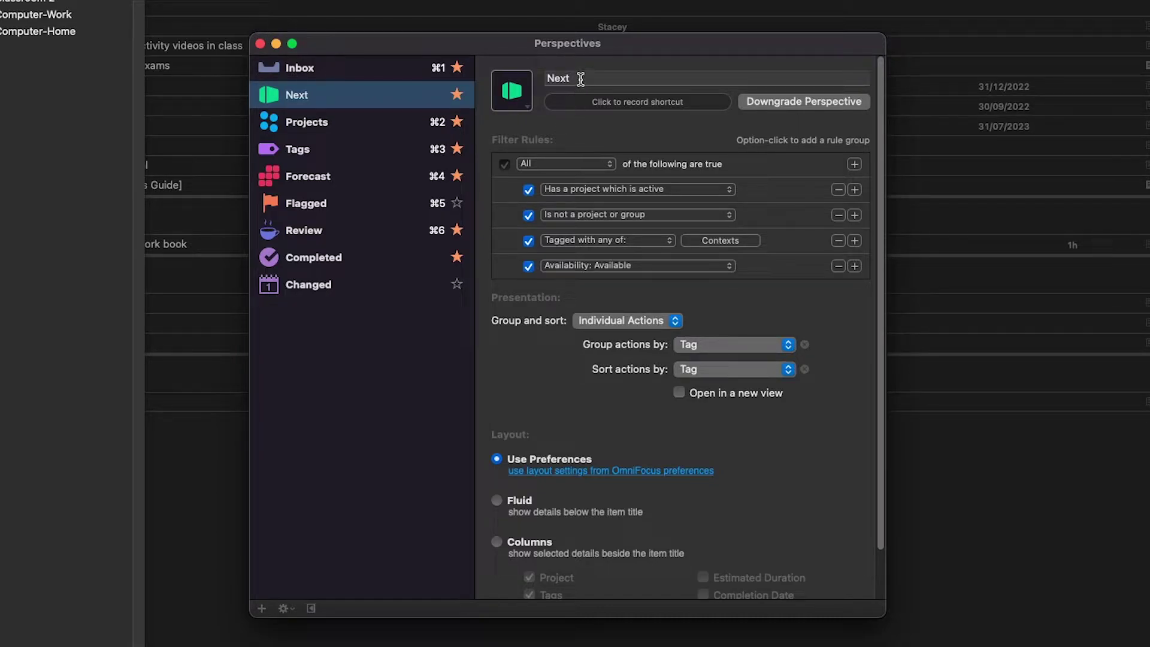
Step: Inspect the Next perspective's Contexts tag rule and keep its availability set to Available
key("Tab")
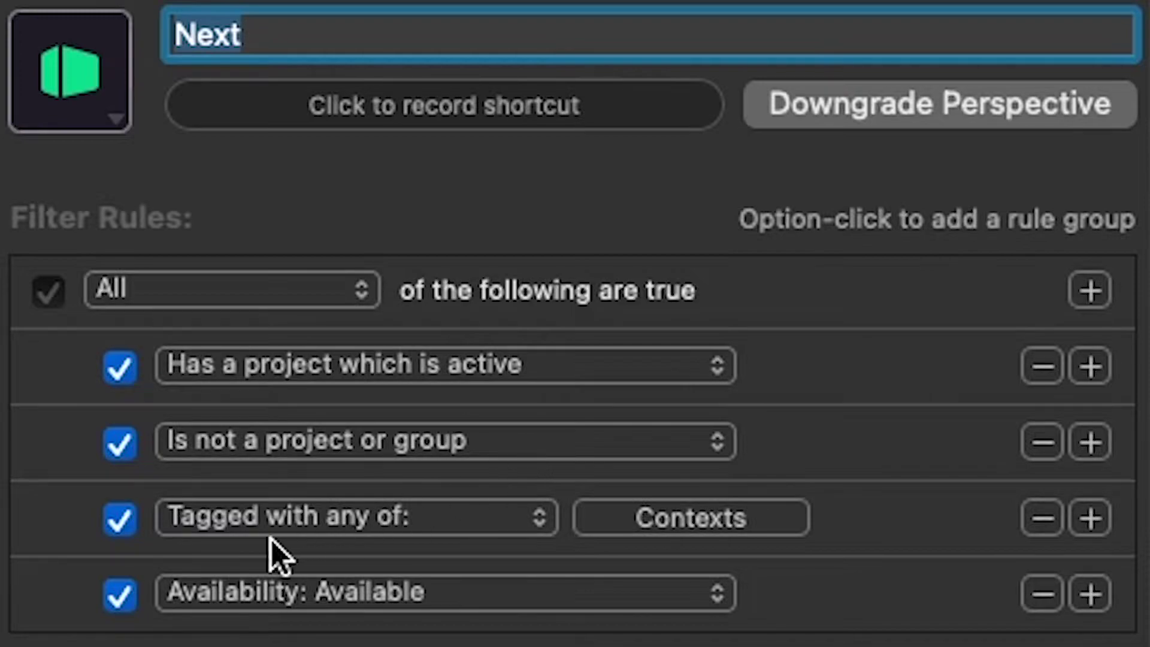
left_click(789, 516)
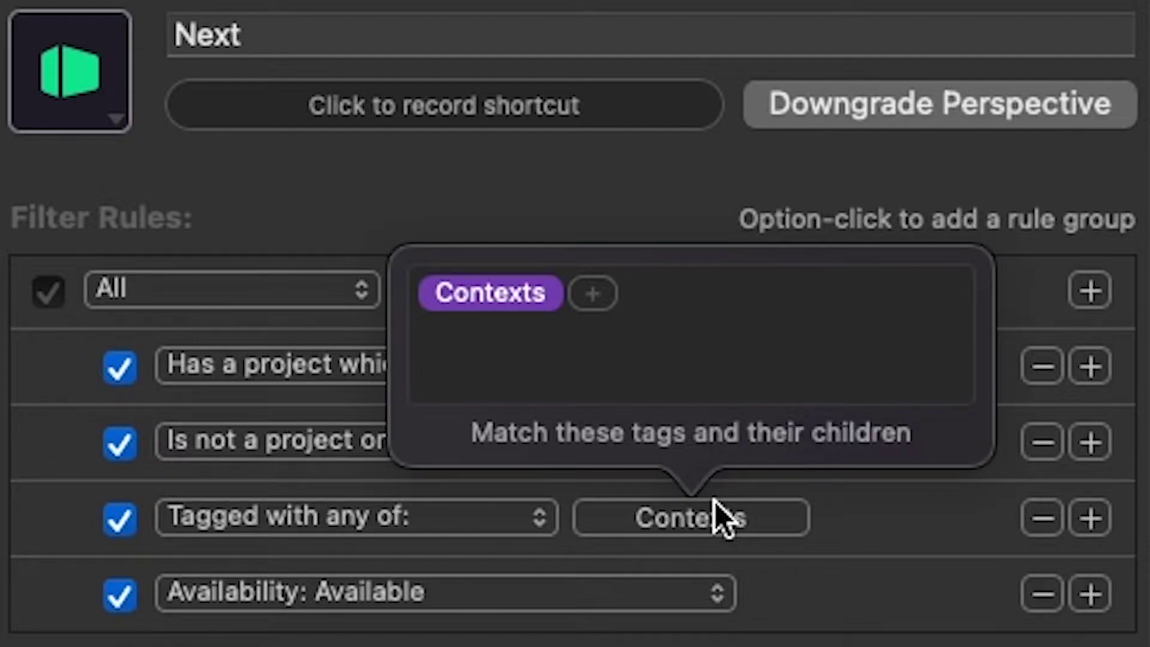
left_click(395, 598)
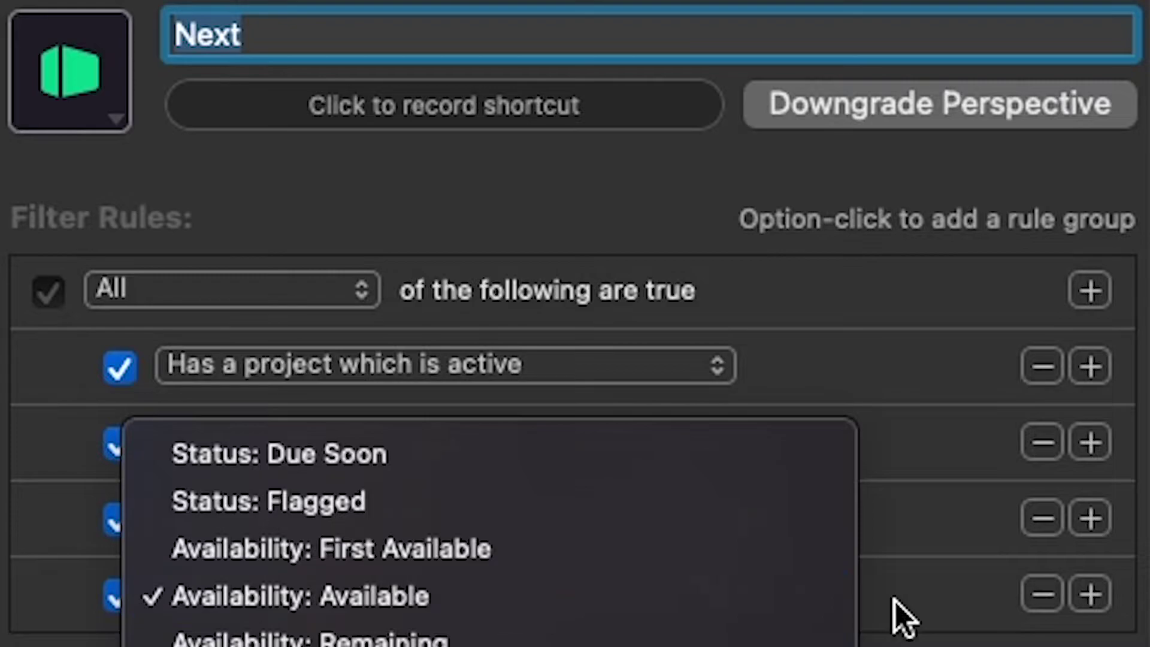
left_click(895, 602)
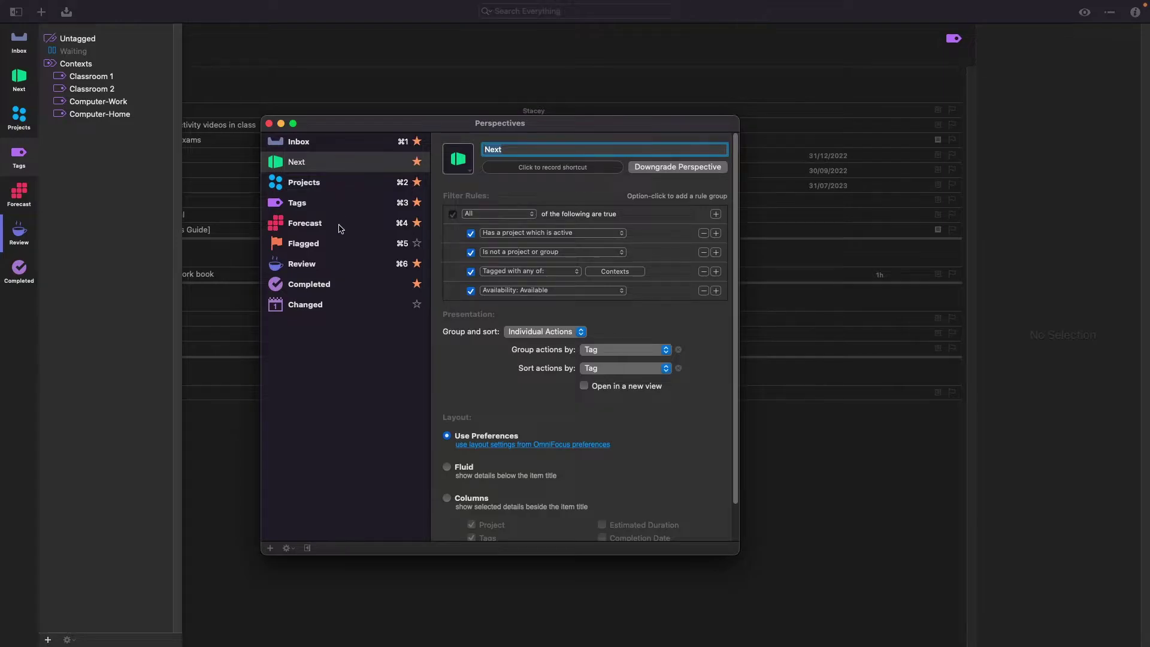
scroll(566, 270, "down", 3)
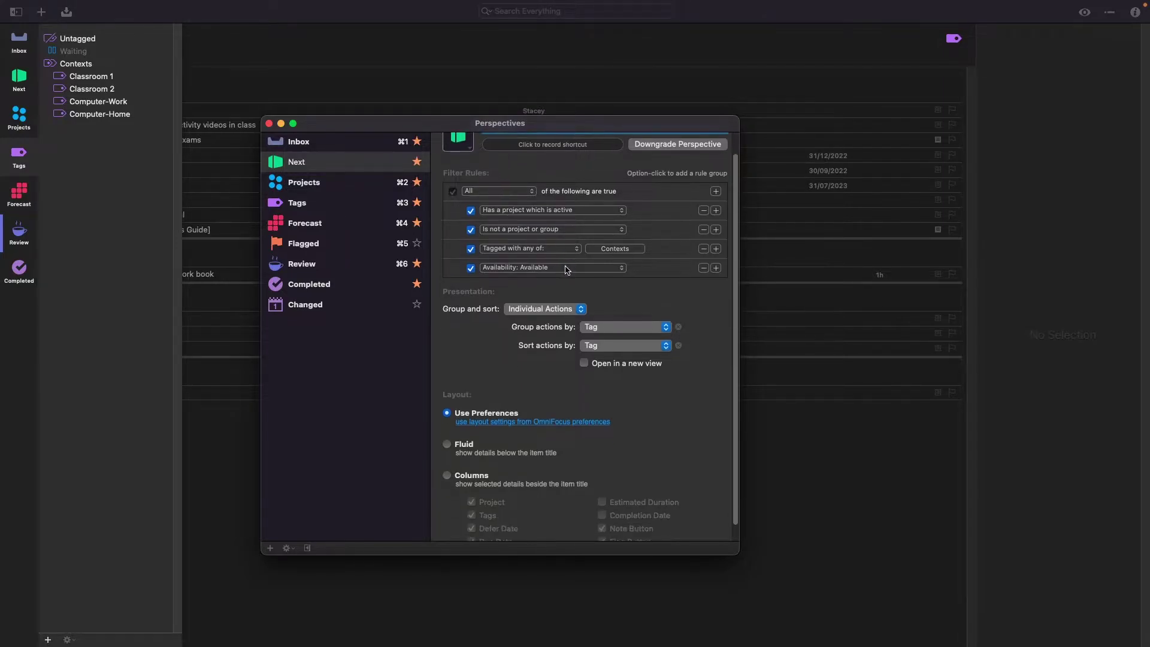
scroll(567, 270, "up", 3)
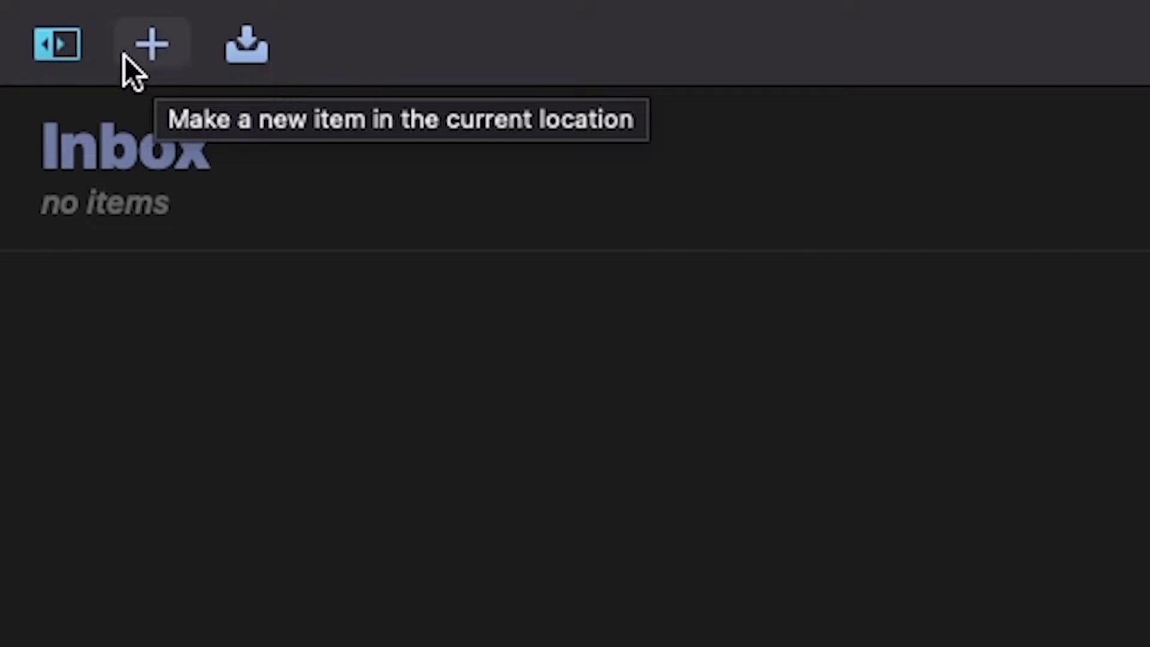
Step: Add a new inbox item titled 'Schedule English book presentations'
left_click(67, 52)
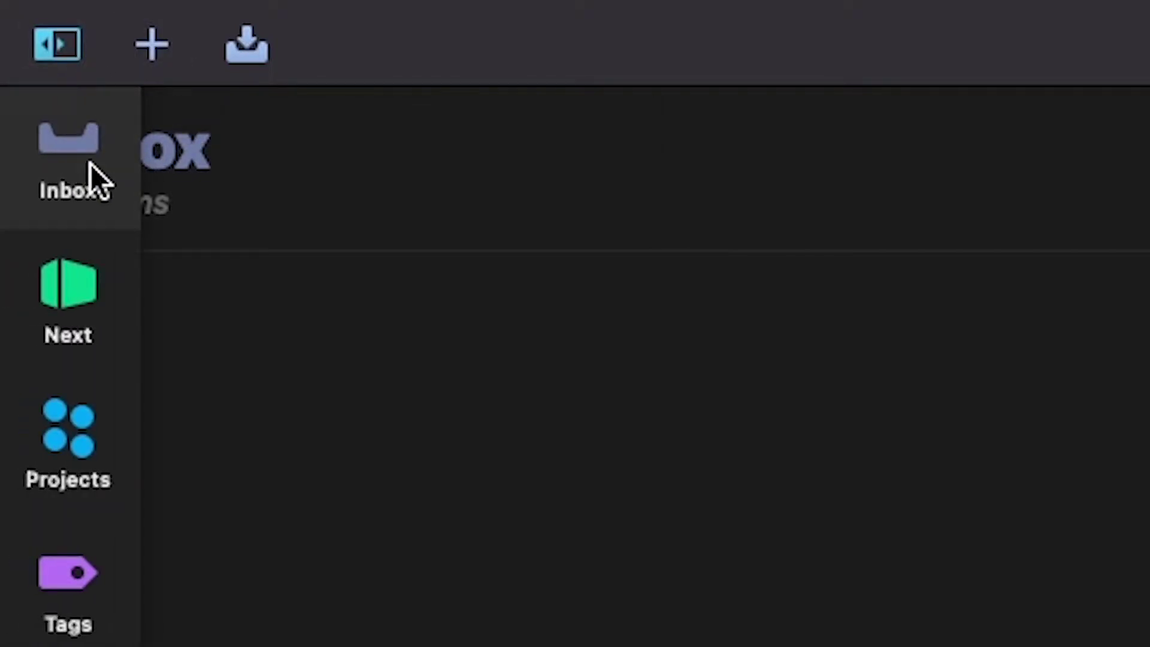
left_click(151, 48)
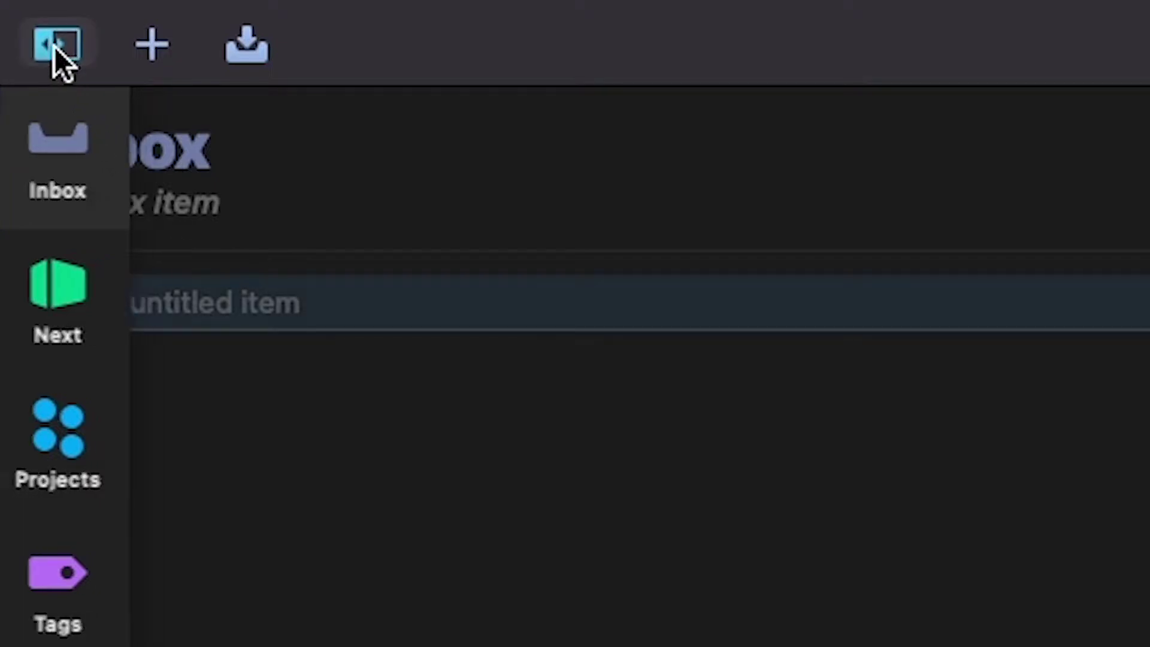
left_click(56, 45)
left_click(233, 302)
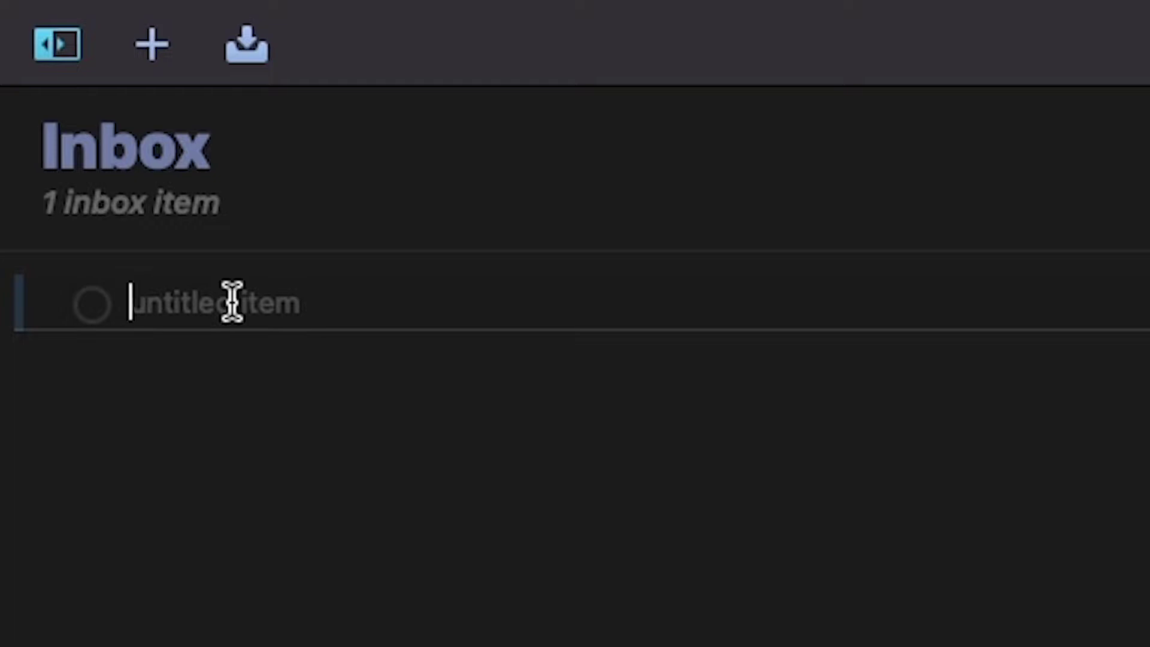
type("Sche")
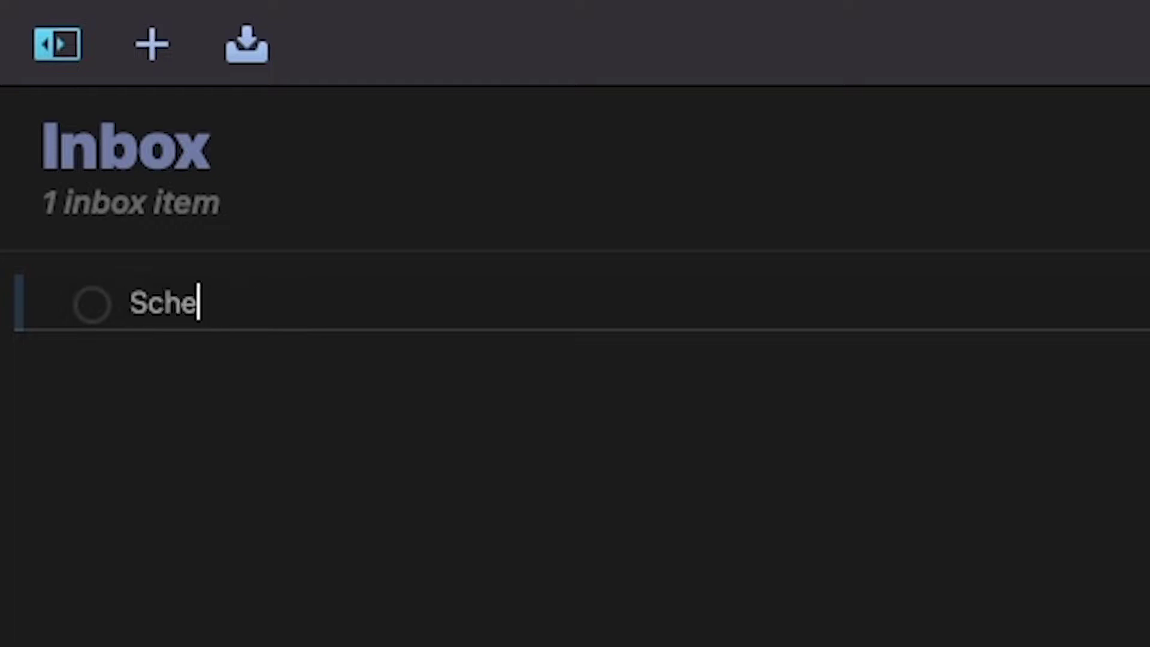
type("dule Engli")
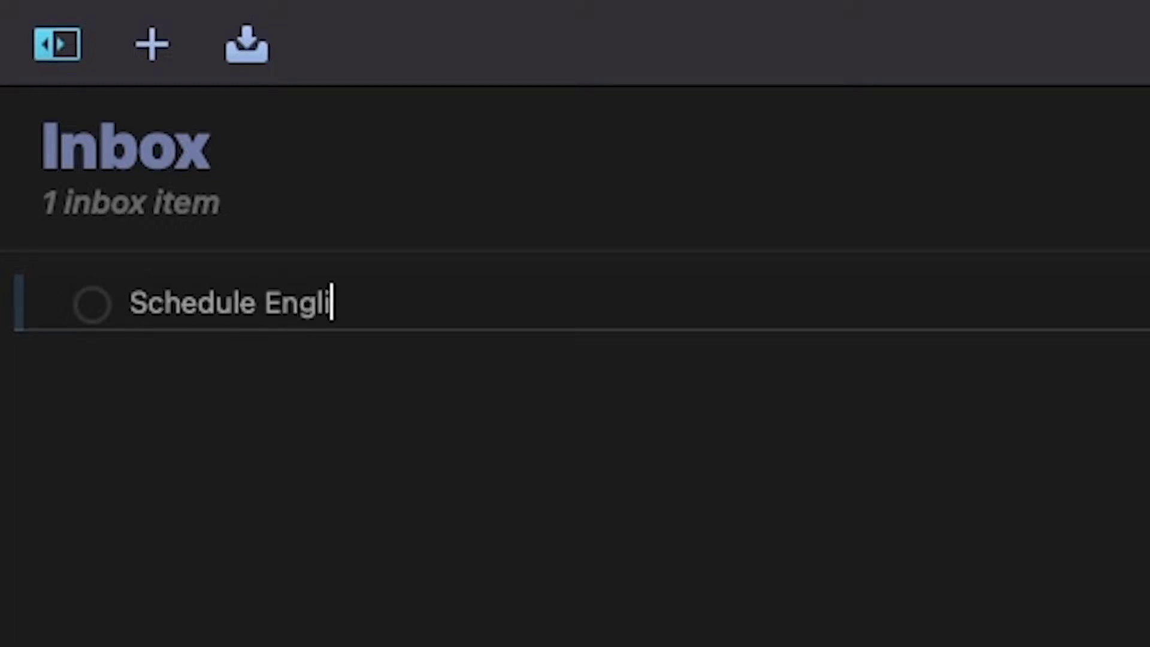
type("sh book presentations")
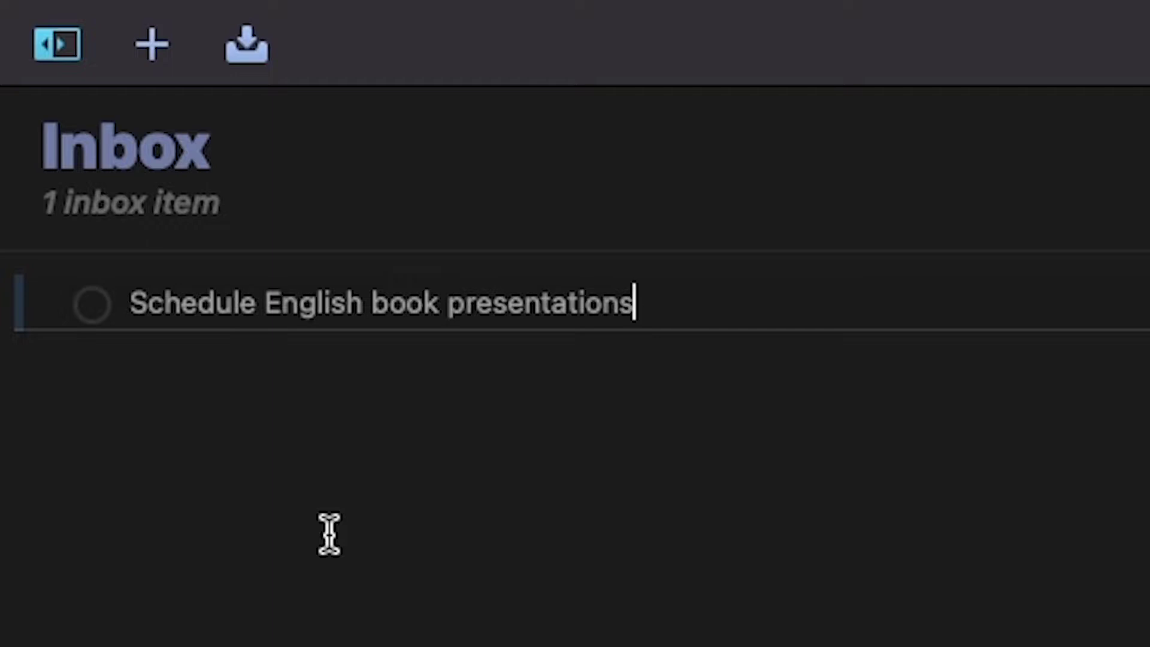
key("Return")
left_click(67, 45)
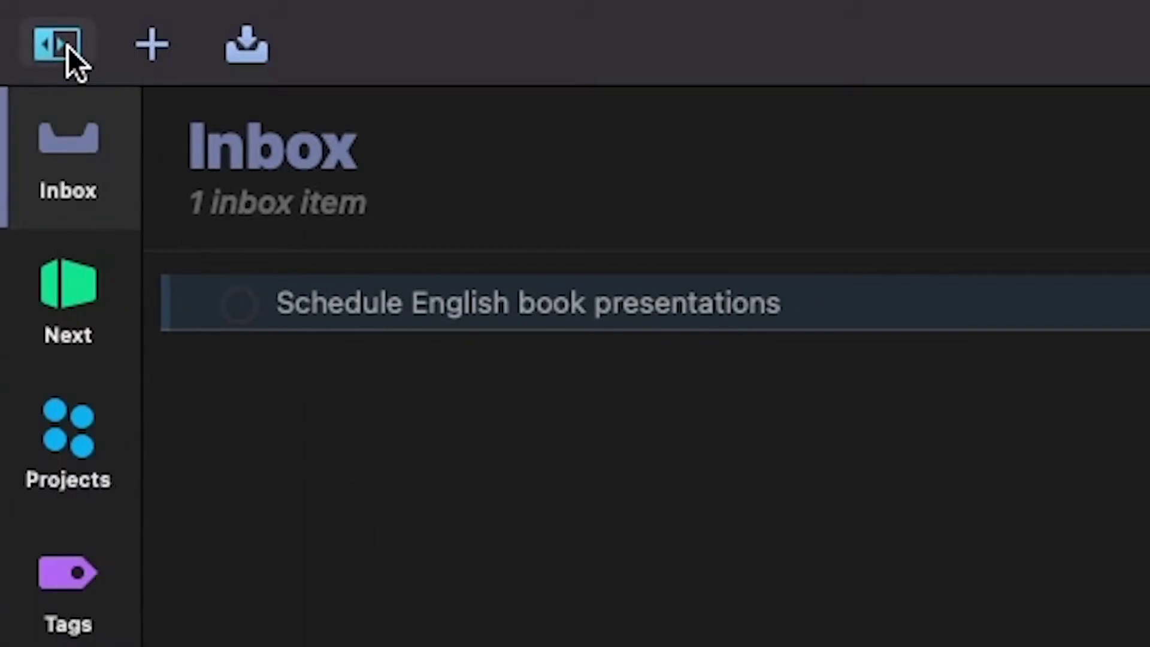
Step: Capture 'Schedule holiday' through Quick Entry and return to the Inbox list
left_click(73, 609)
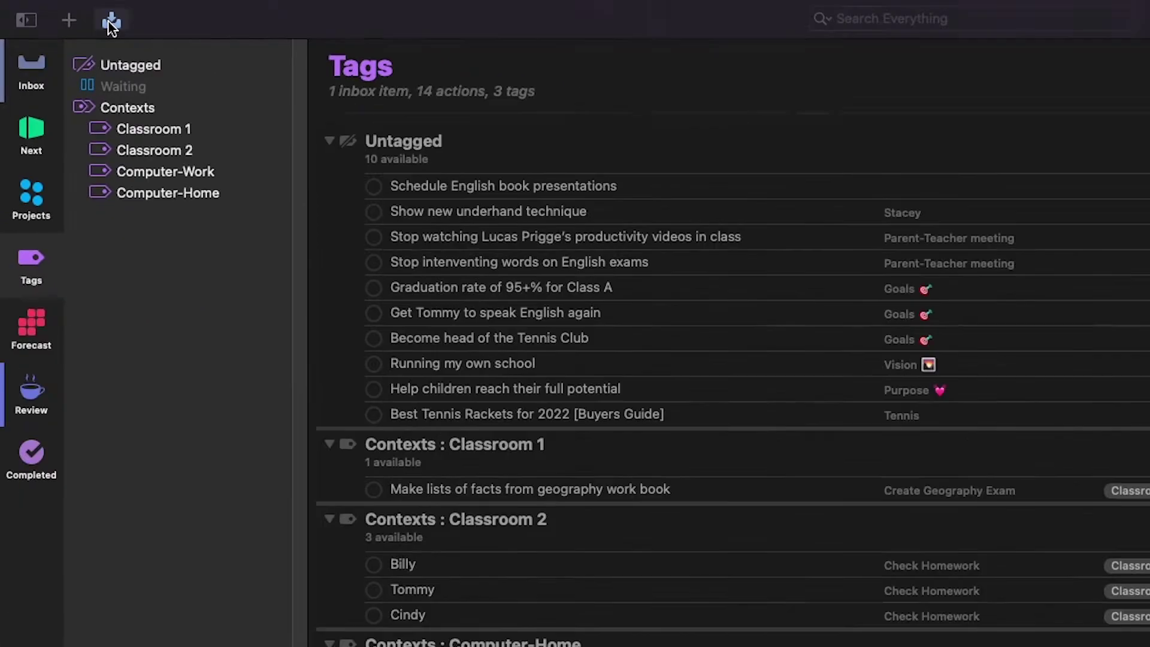
left_click(246, 48)
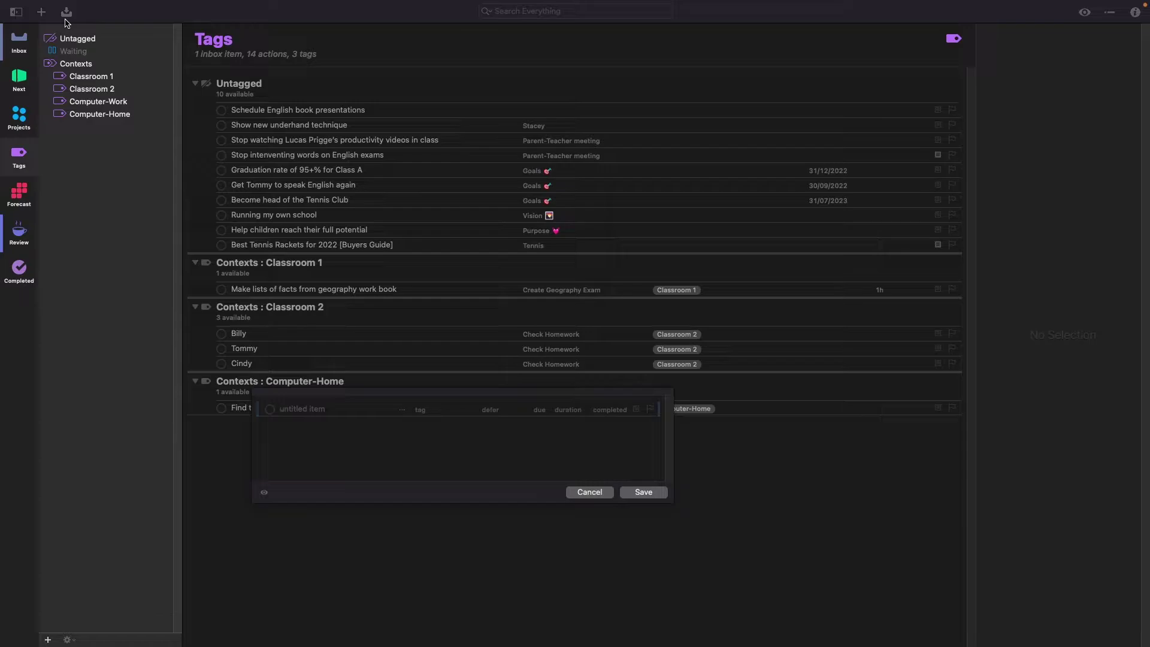
type("Schedule holiday")
left_click(626, 496)
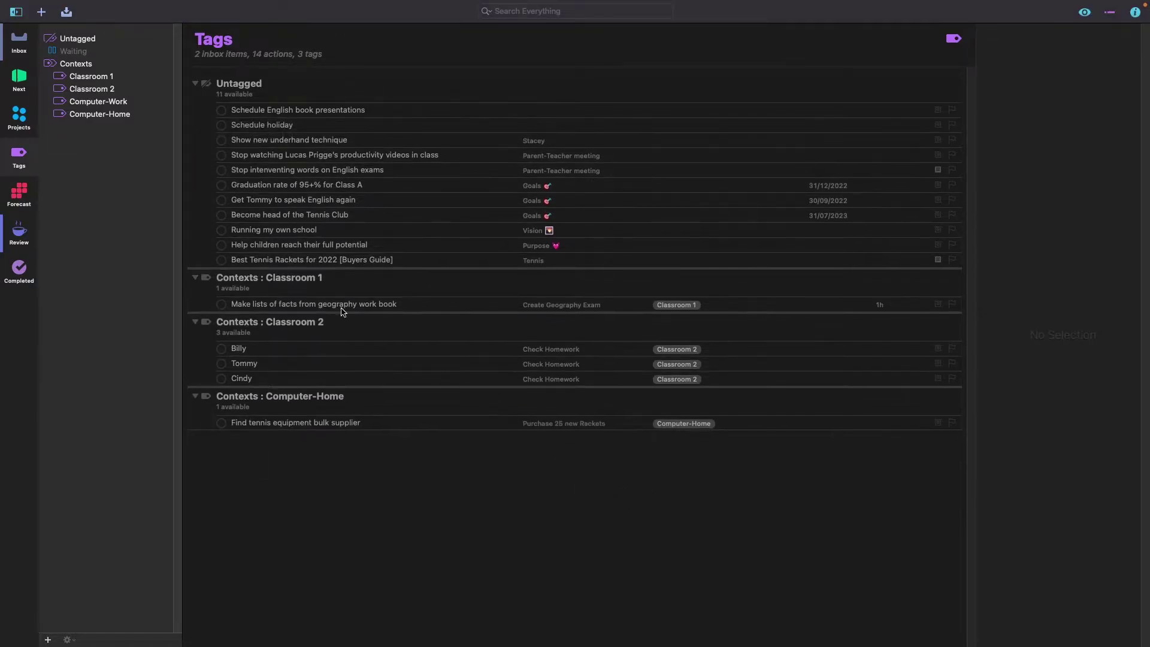
left_click(24, 44)
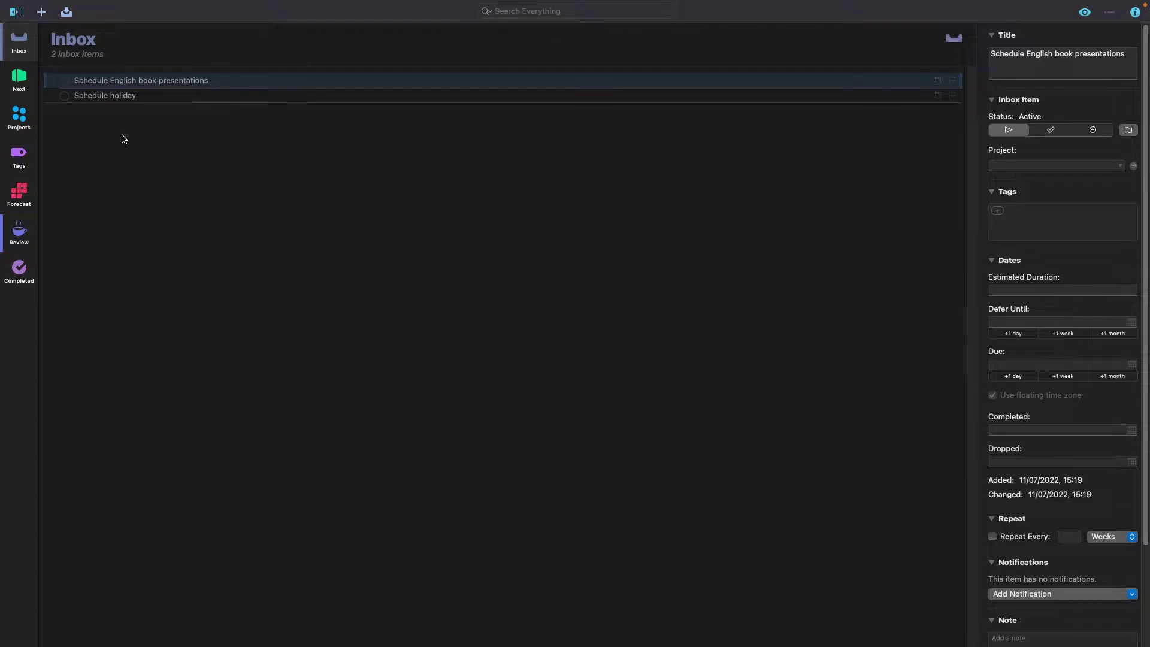
Step: Add 'Pick up uniforms from tailor' as a new inbox item
key("Return")
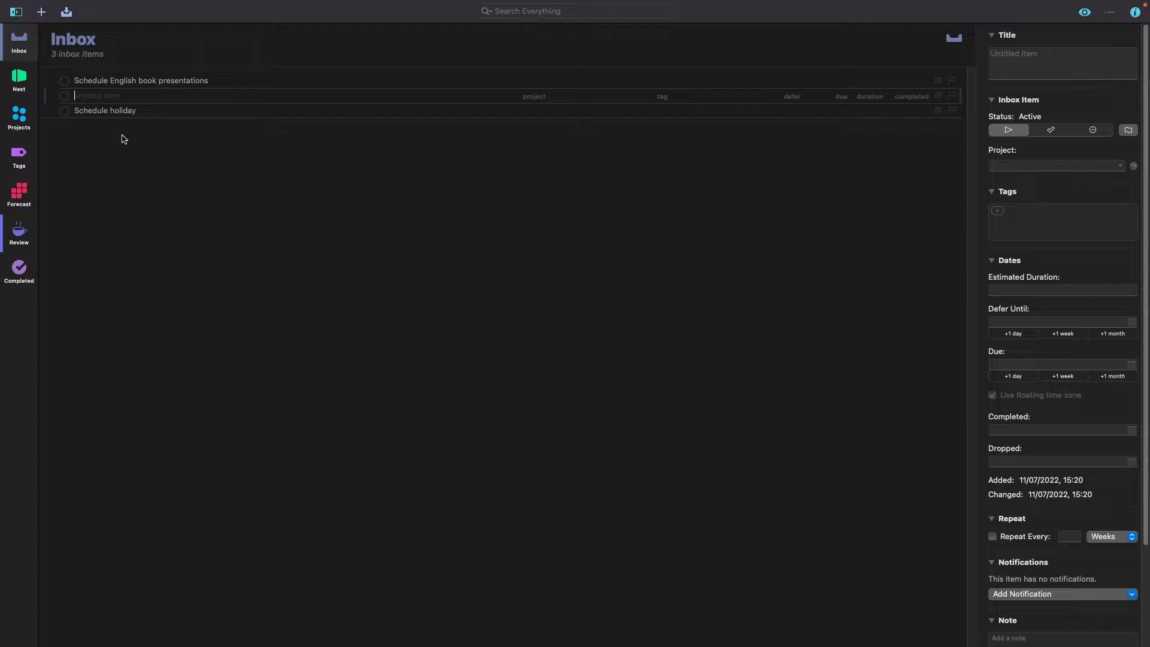
type("Pick up uniforms from tailor")
key("Return")
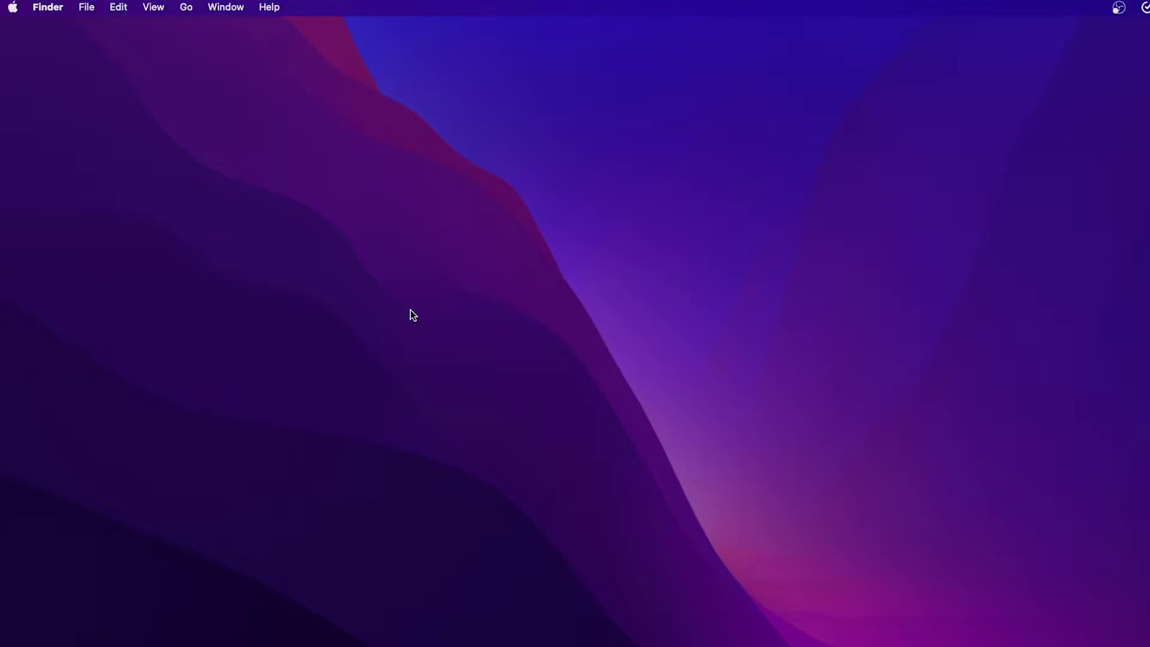
Step: Capture 'My Task' from the desktop using the ctrl+alt+space Quick Entry shortcut
key("ctrl+alt+space")
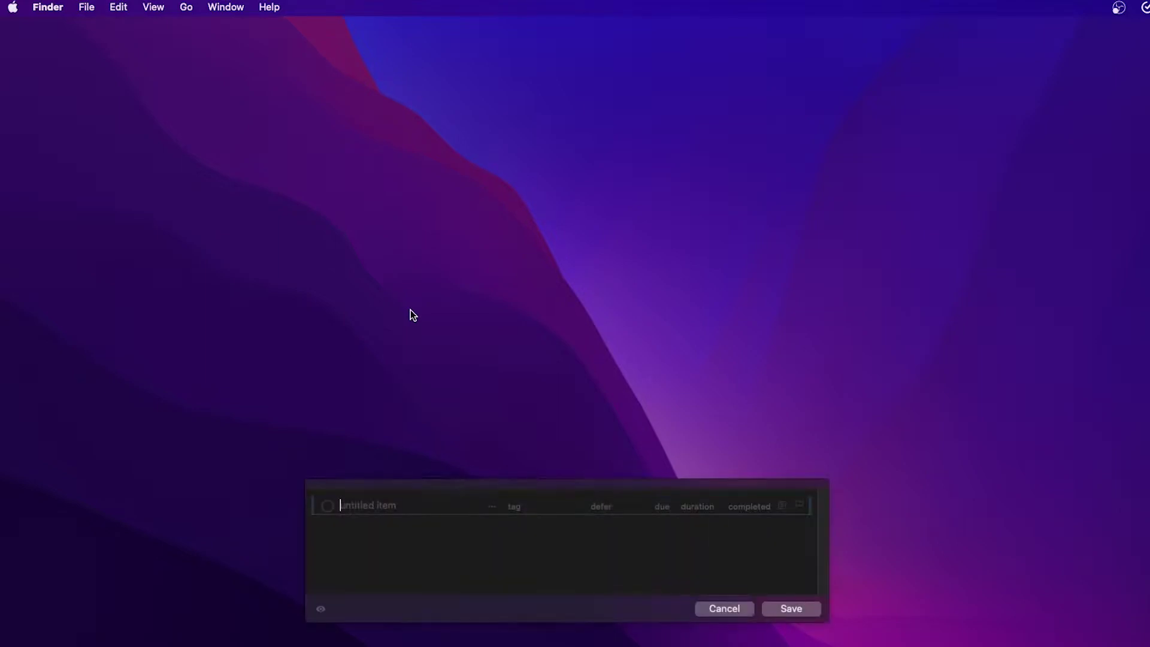
left_click_drag(440, 486, 479, 228)
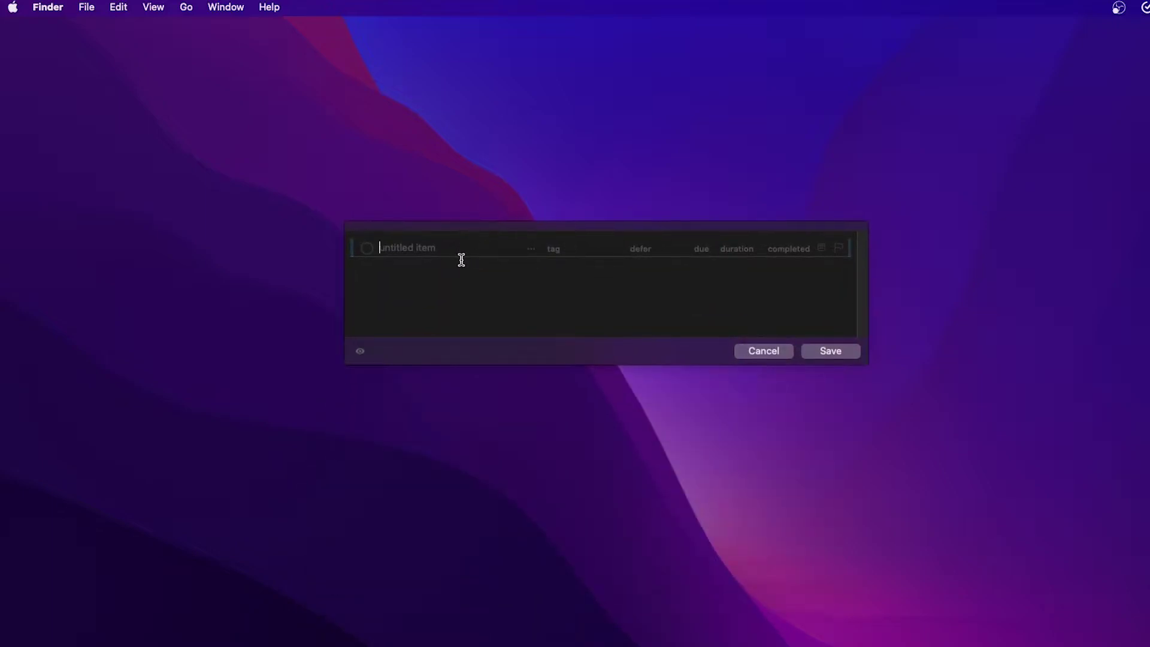
type("My Task")
key("Return")
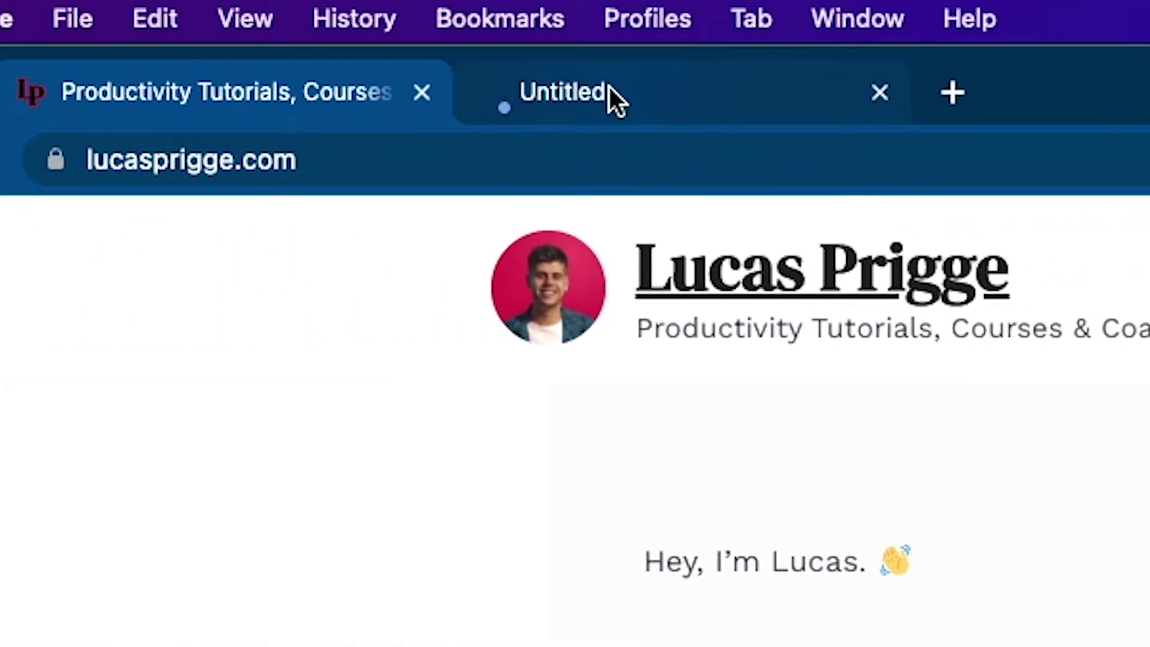
Step: Send the productivity tutorials page's title and link to OmniFocus with the bookmarklet
left_click(609, 88)
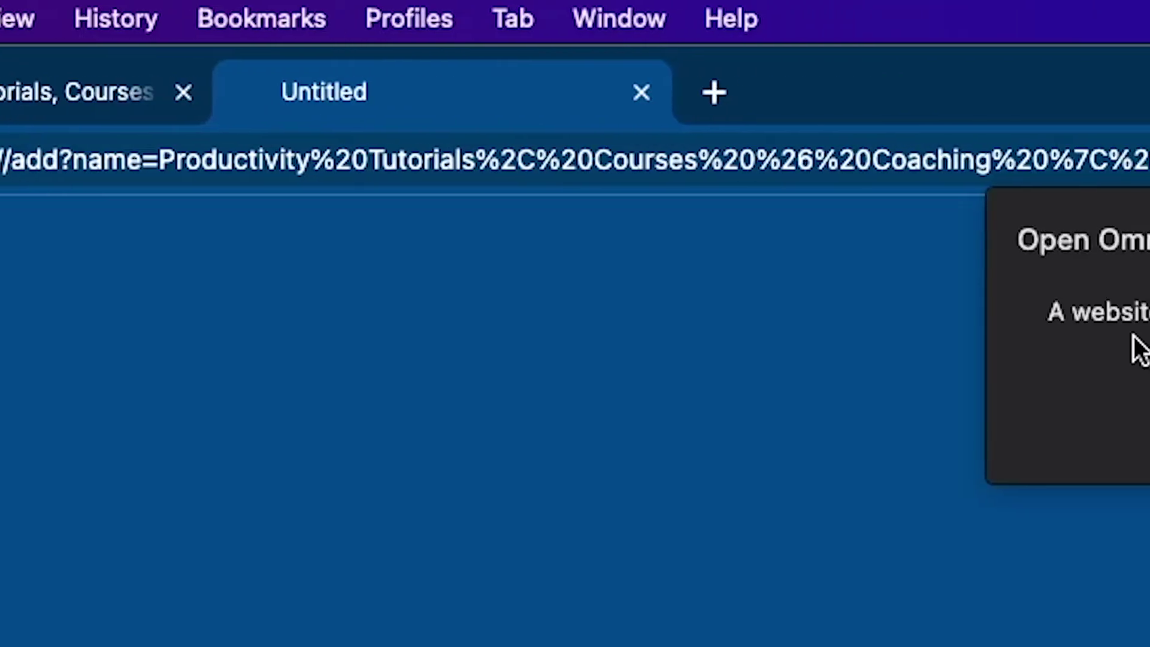
left_click(811, 427)
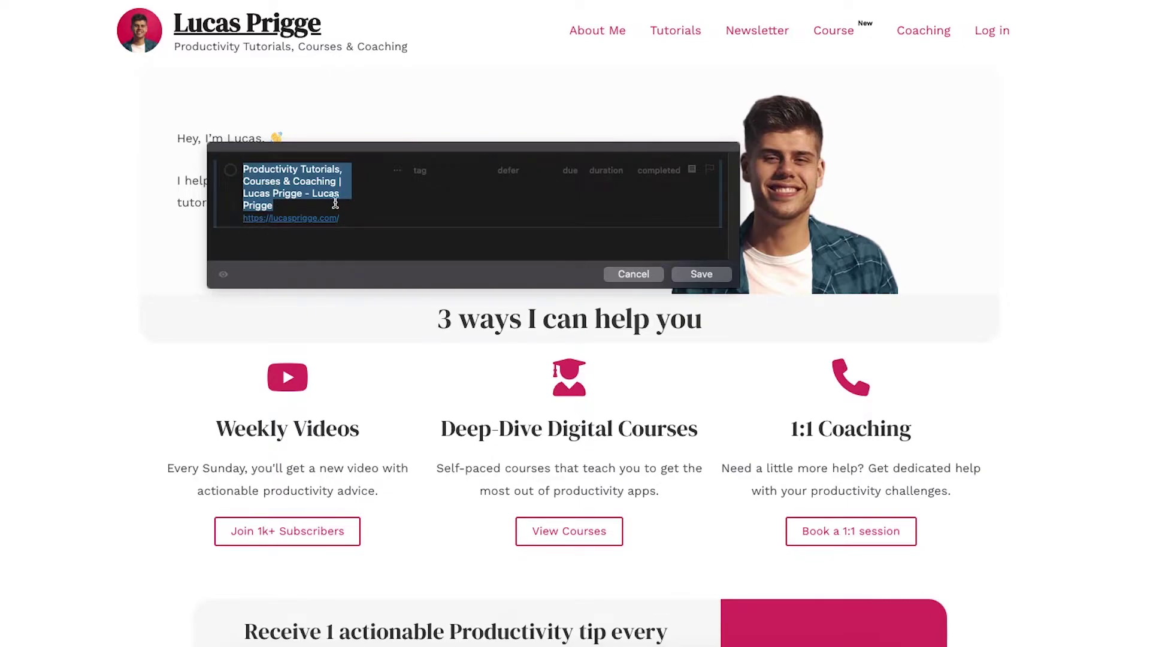
left_click(695, 273)
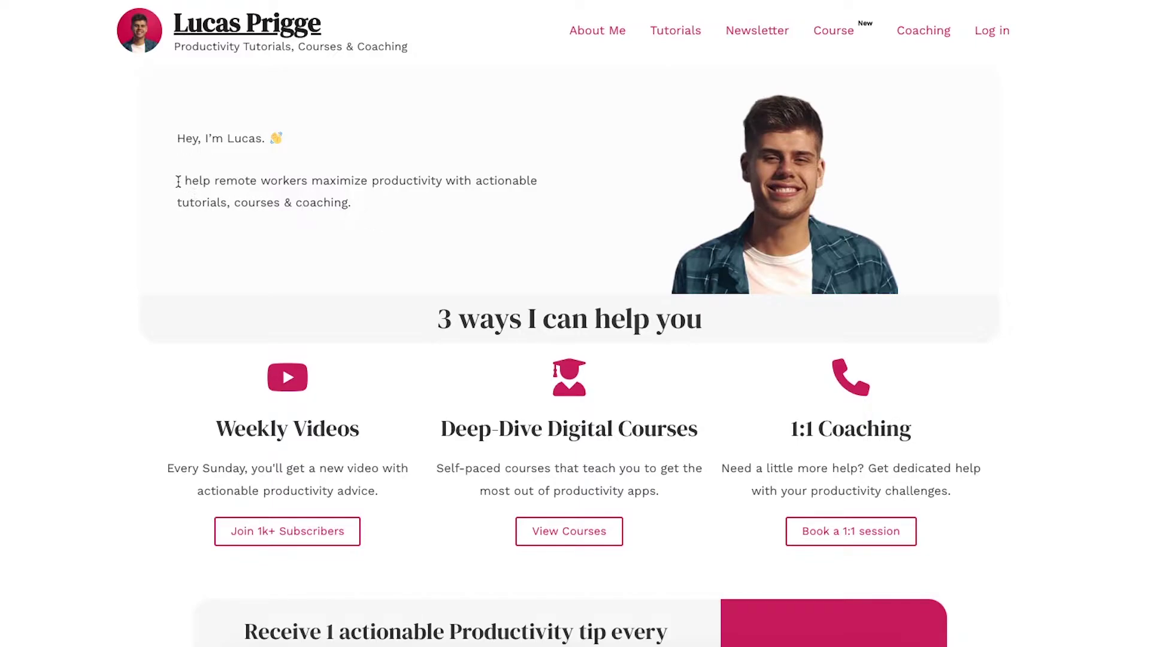
Step: Send the intro paragraph about helping remote workers to OmniFocus via Services and save it
triple_click(198, 181)
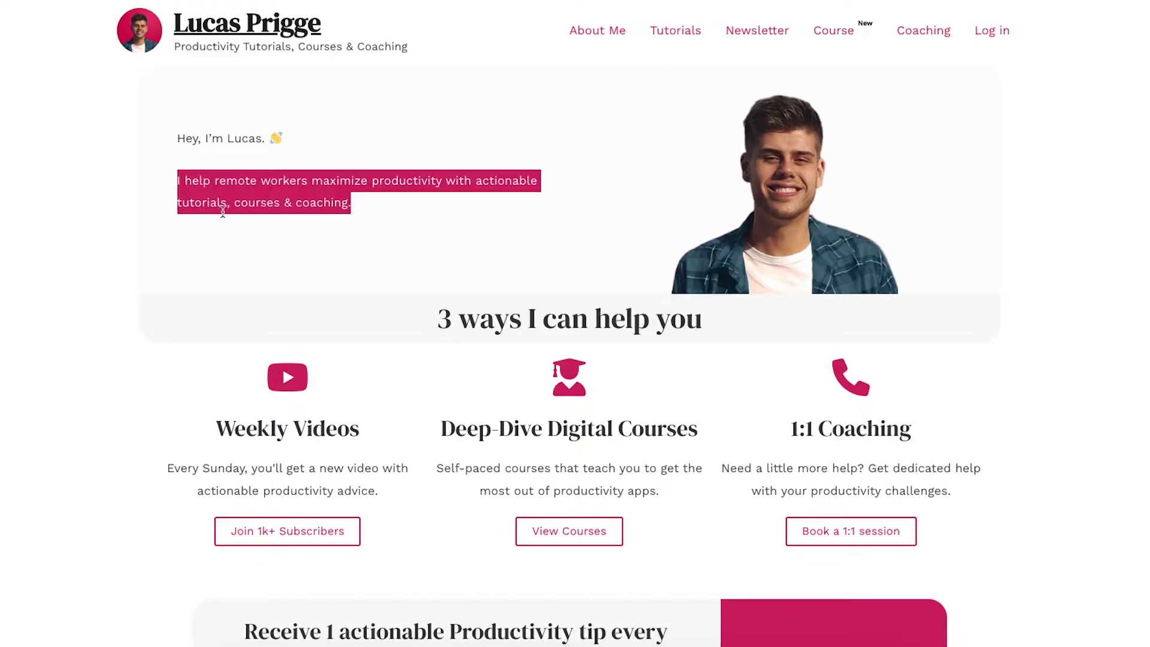
right_click(284, 186)
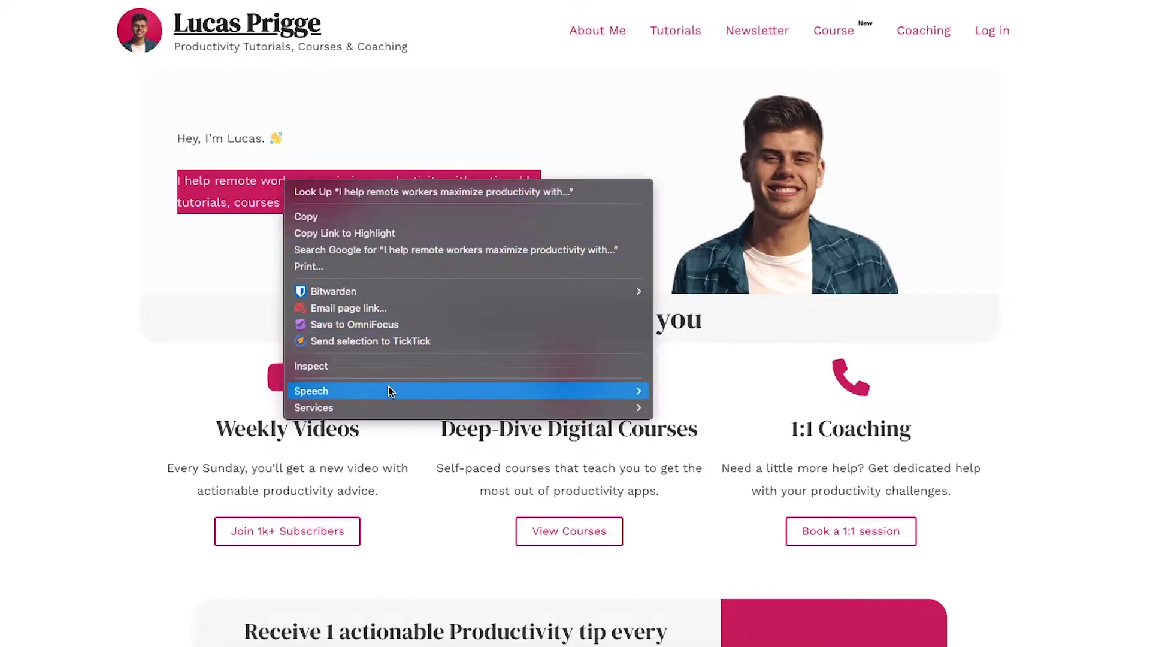
mouse_move(390, 407)
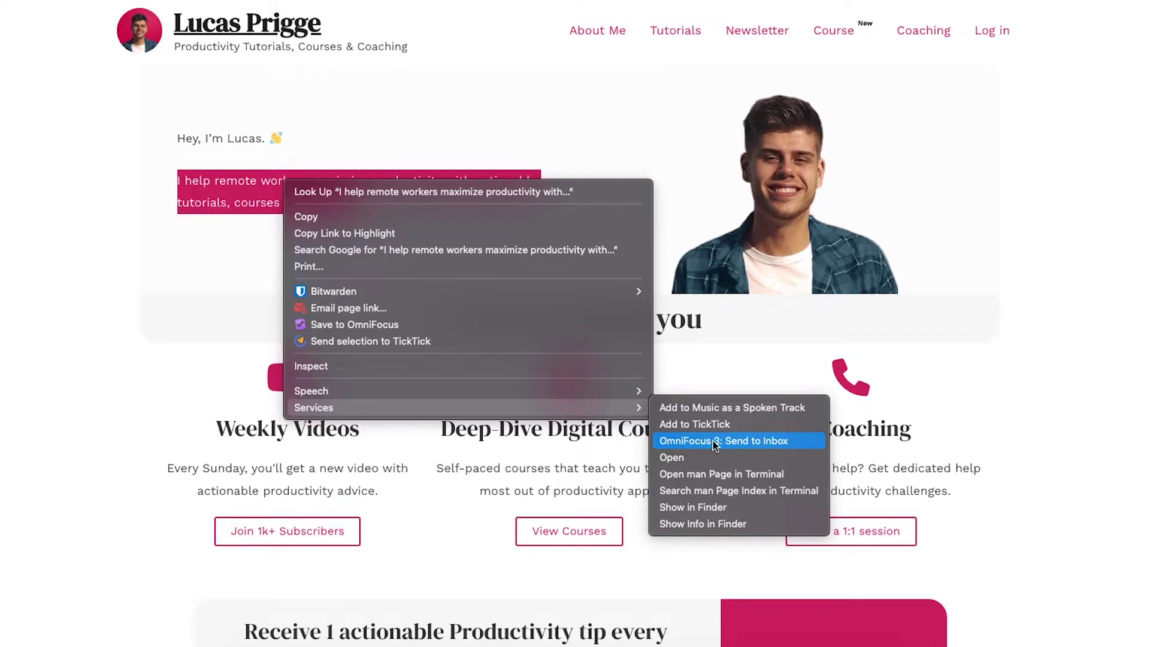
left_click(754, 441)
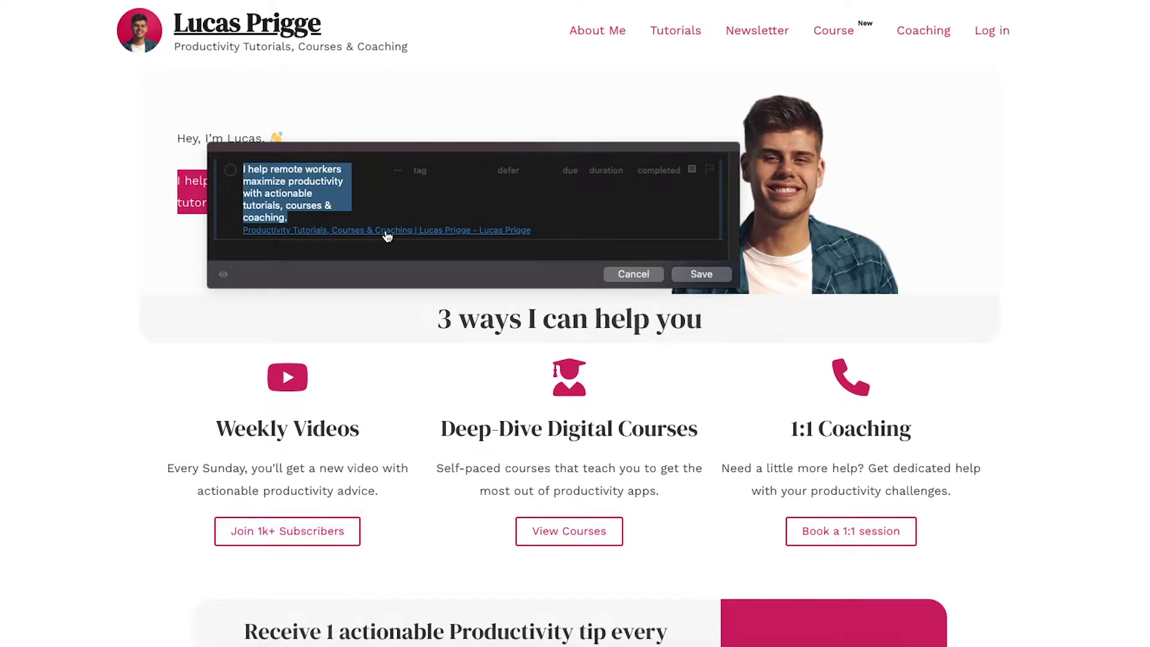
left_click(701, 276)
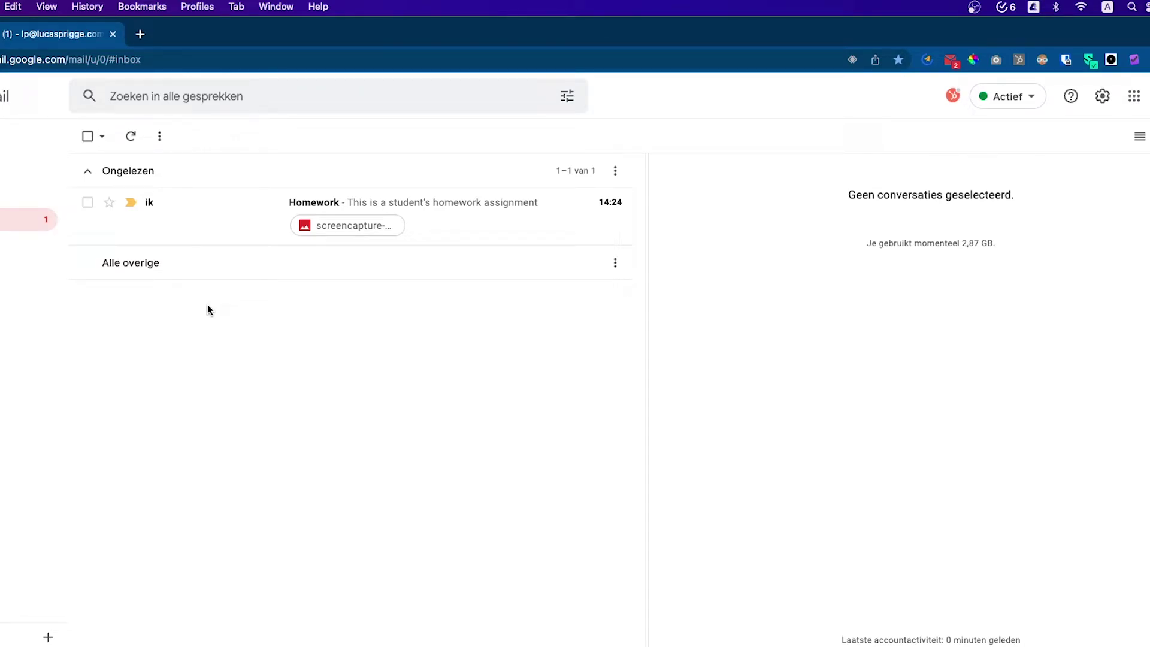
Step: Open the Homework email and send it with the Add to OmniFocus extension button
left_click(203, 214)
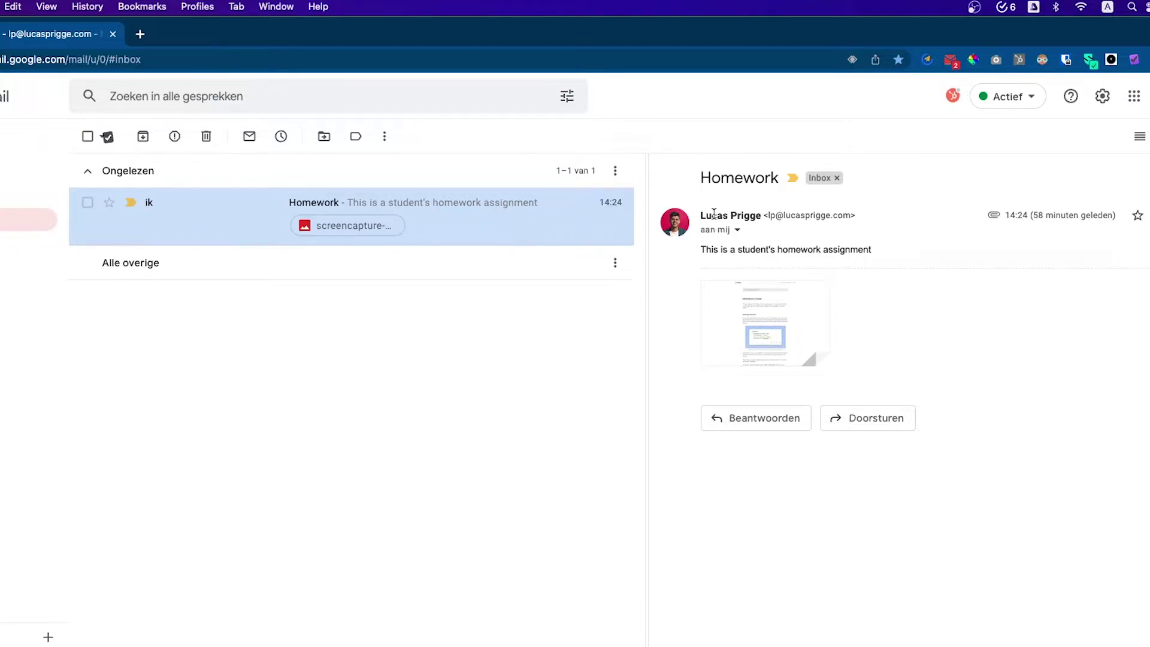
mouse_move(714, 212)
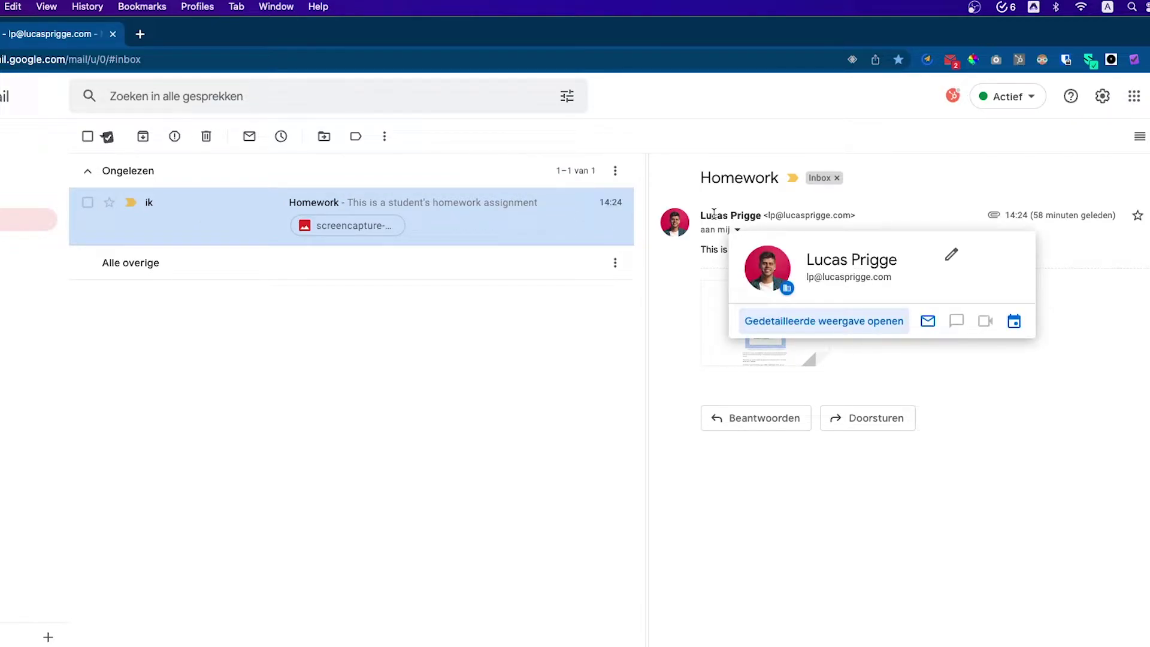
mouse_move(767, 309)
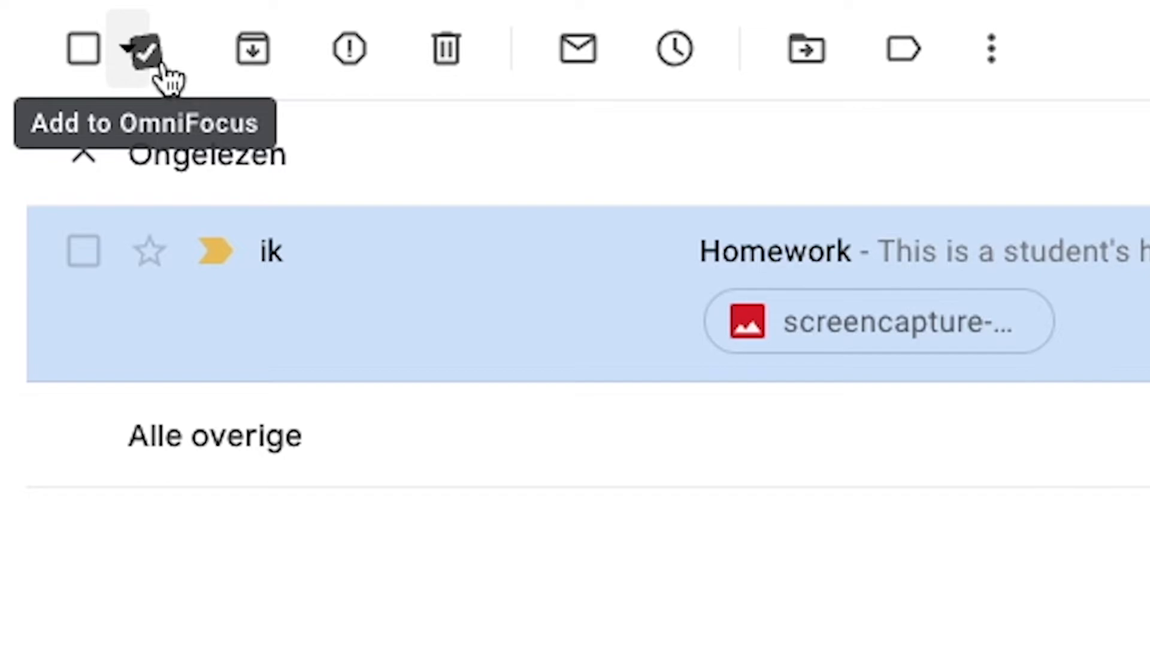
left_click(163, 65)
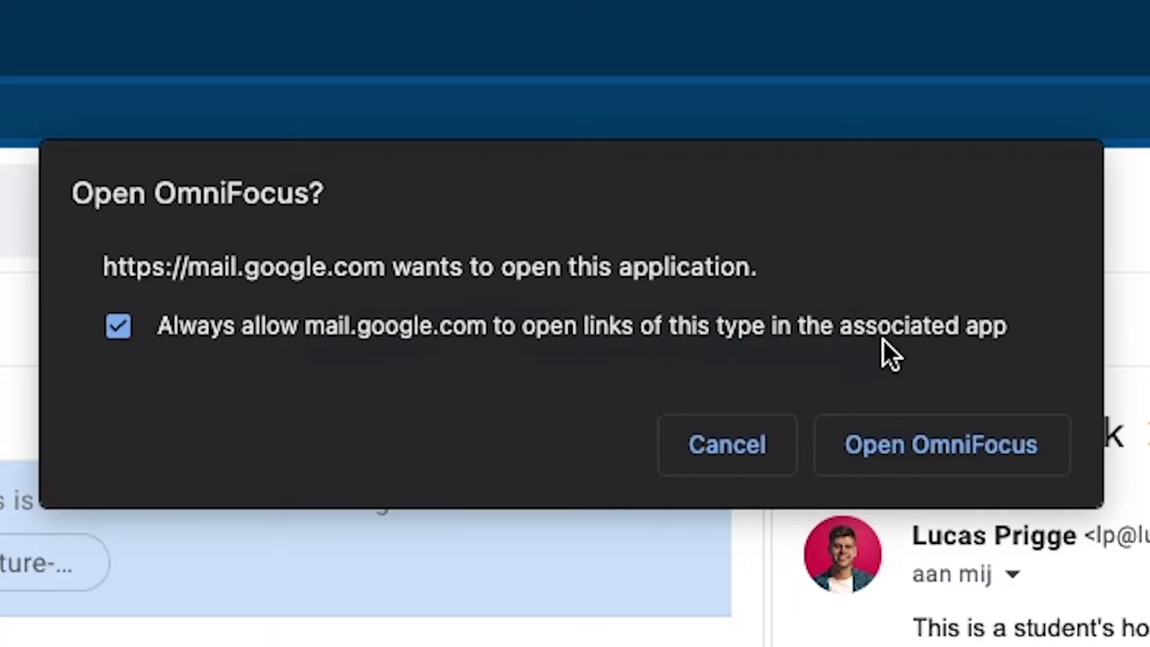
Step: Allow Gmail to open OmniFocus, review the Quick Entry note, and save the Homework task
left_click(892, 428)
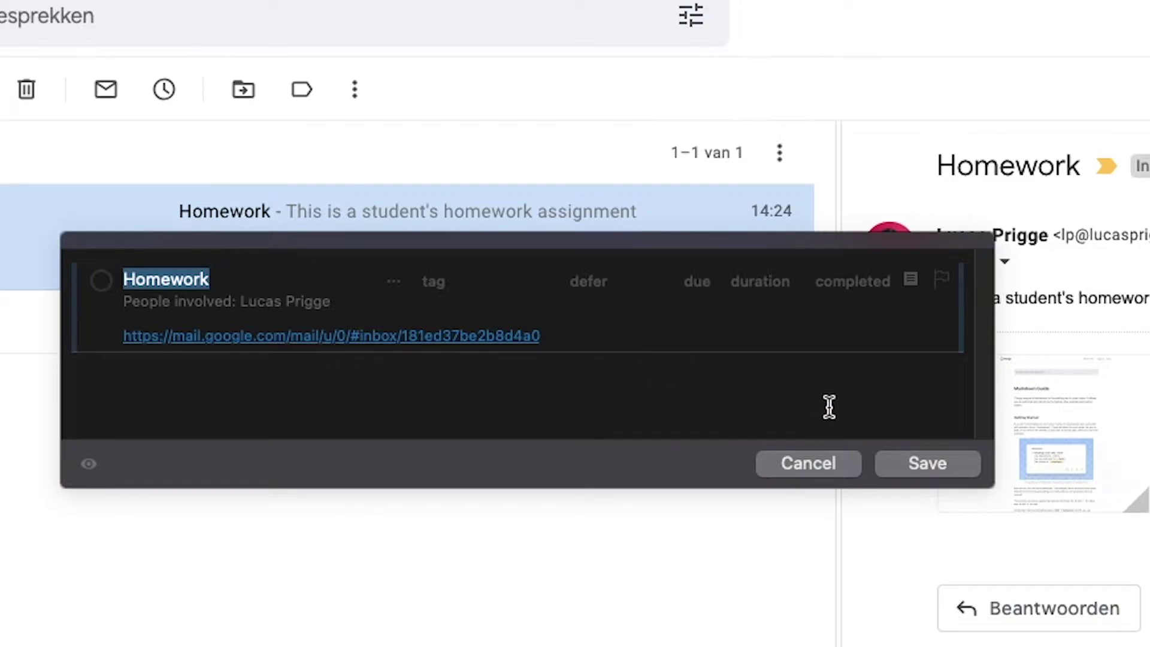
left_click_drag(125, 301, 357, 304)
left_click(358, 303)
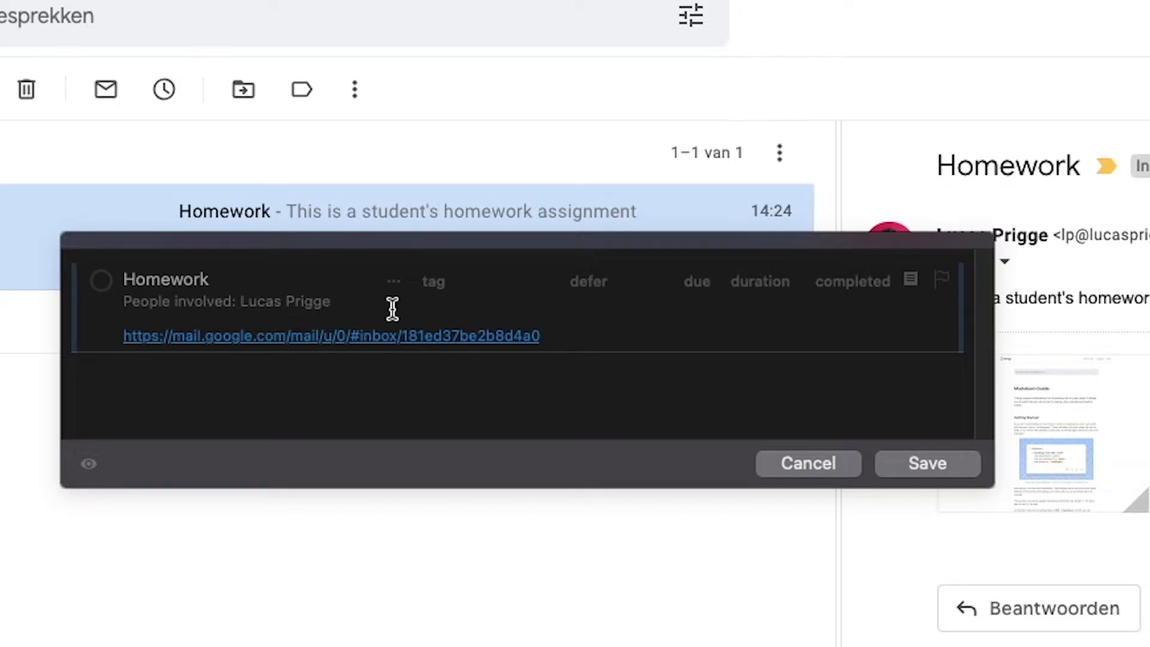
left_click(945, 465)
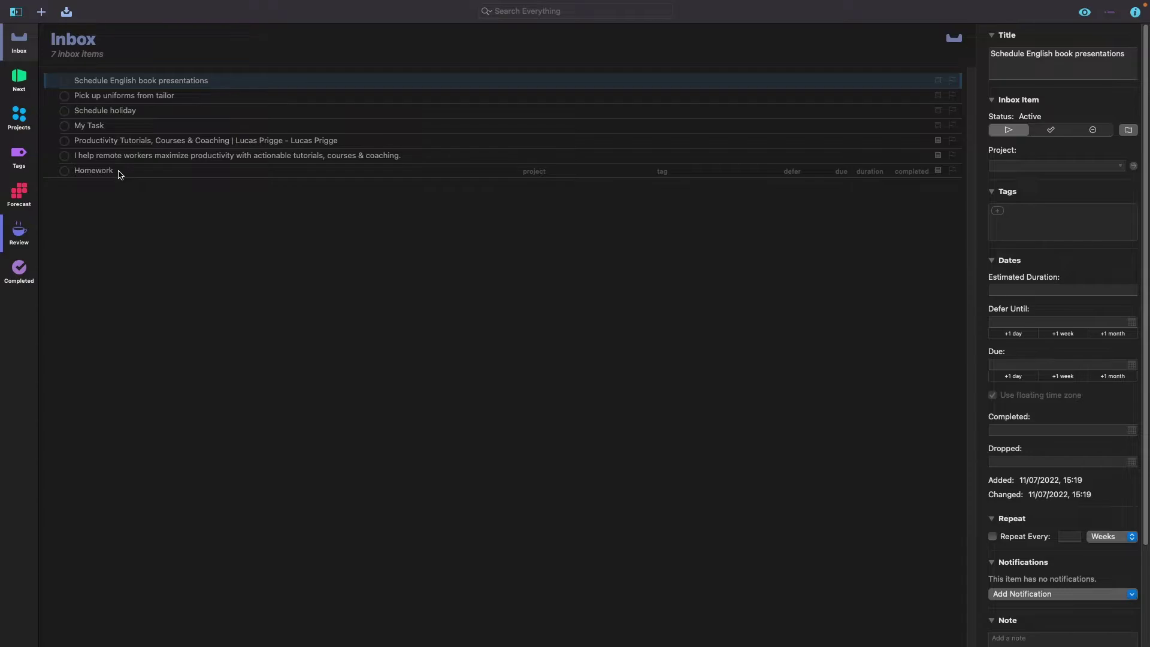
Step: Switch from the Inbox to the Projects perspective
left_click(19, 117)
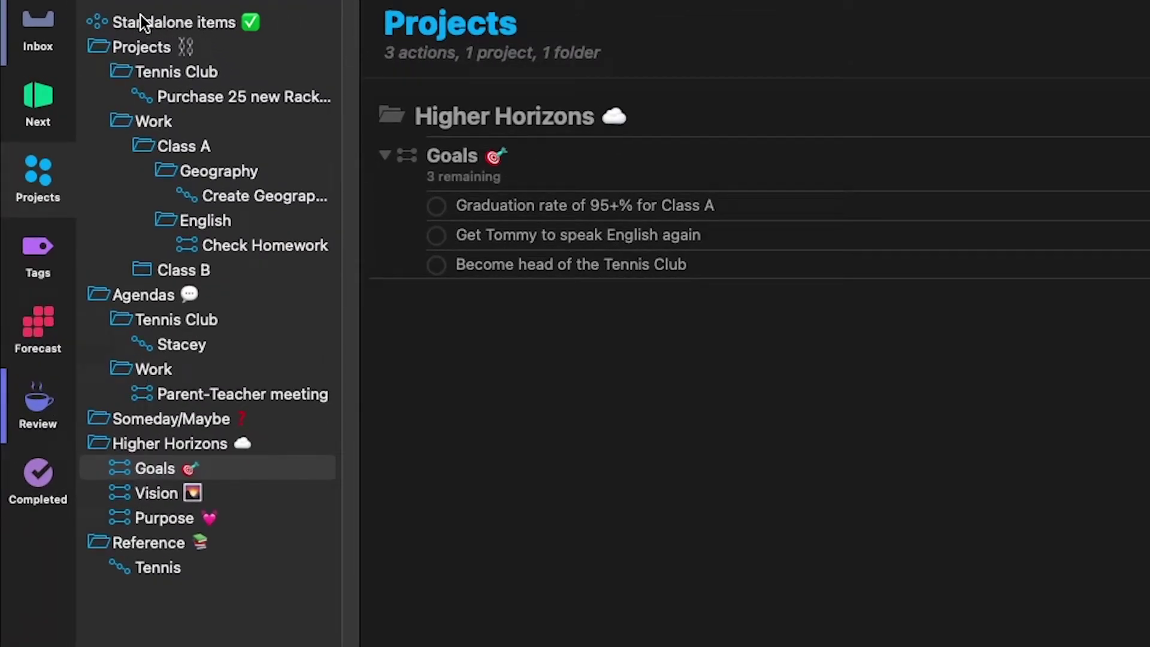
Step: Browse the Standalone items, Tennis Club, Work, Class A and Geography folders
left_click(242, 27)
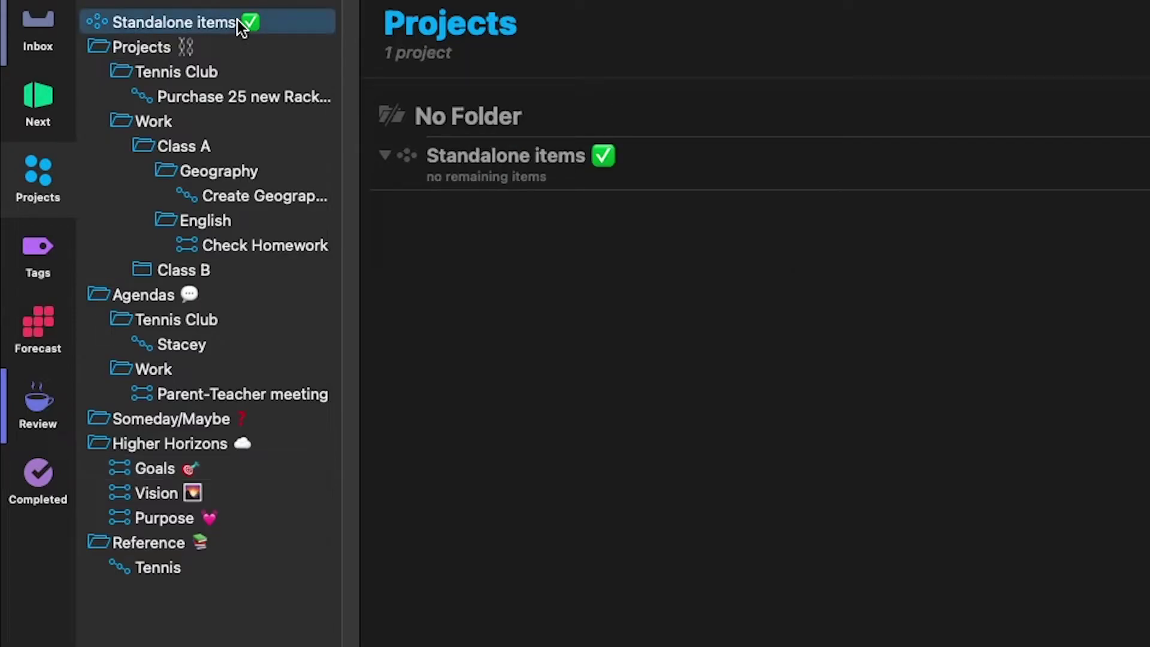
left_click(131, 48)
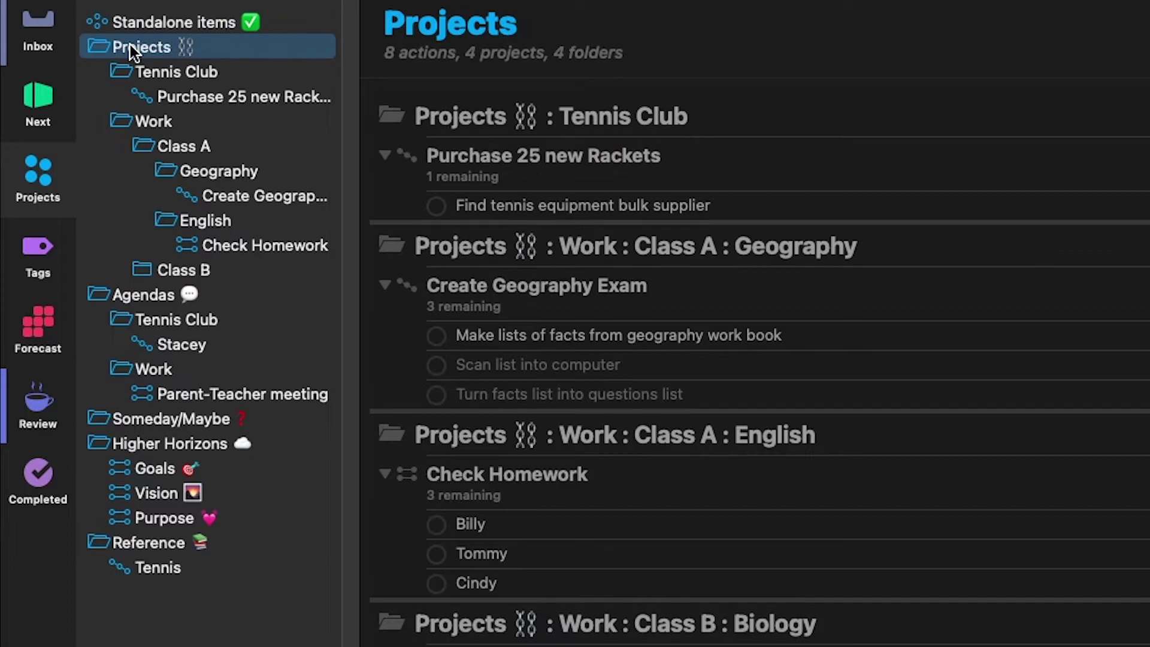
left_click(137, 70)
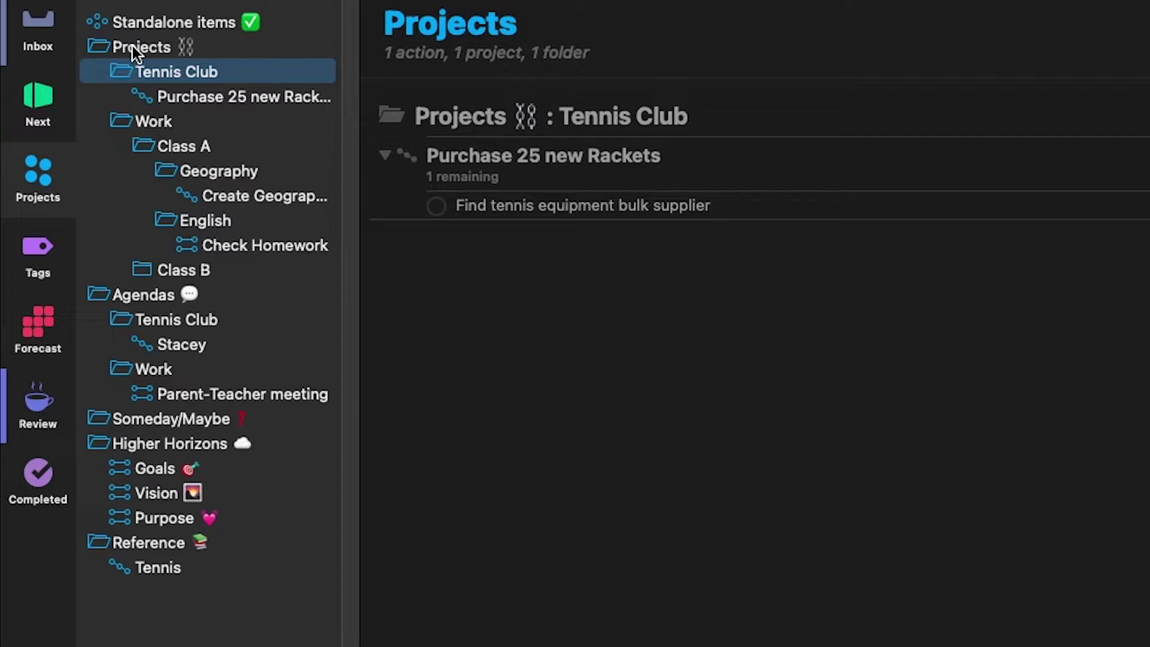
left_click(132, 47)
left_click(175, 128)
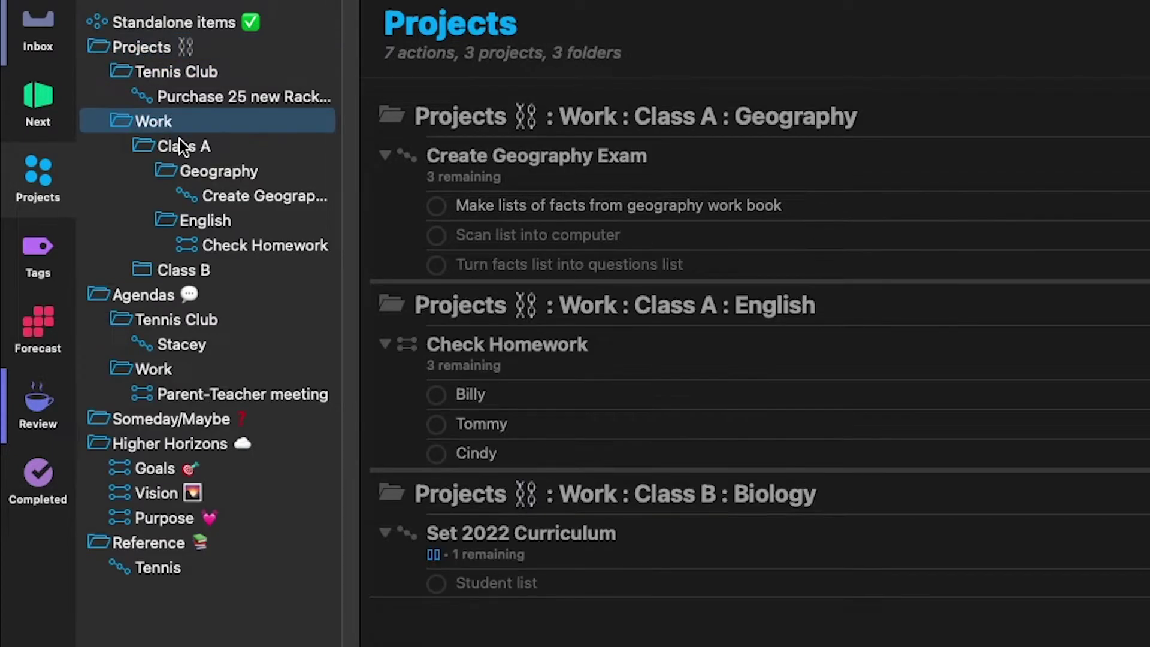
left_click(187, 149)
left_click(199, 169)
left_click(225, 196)
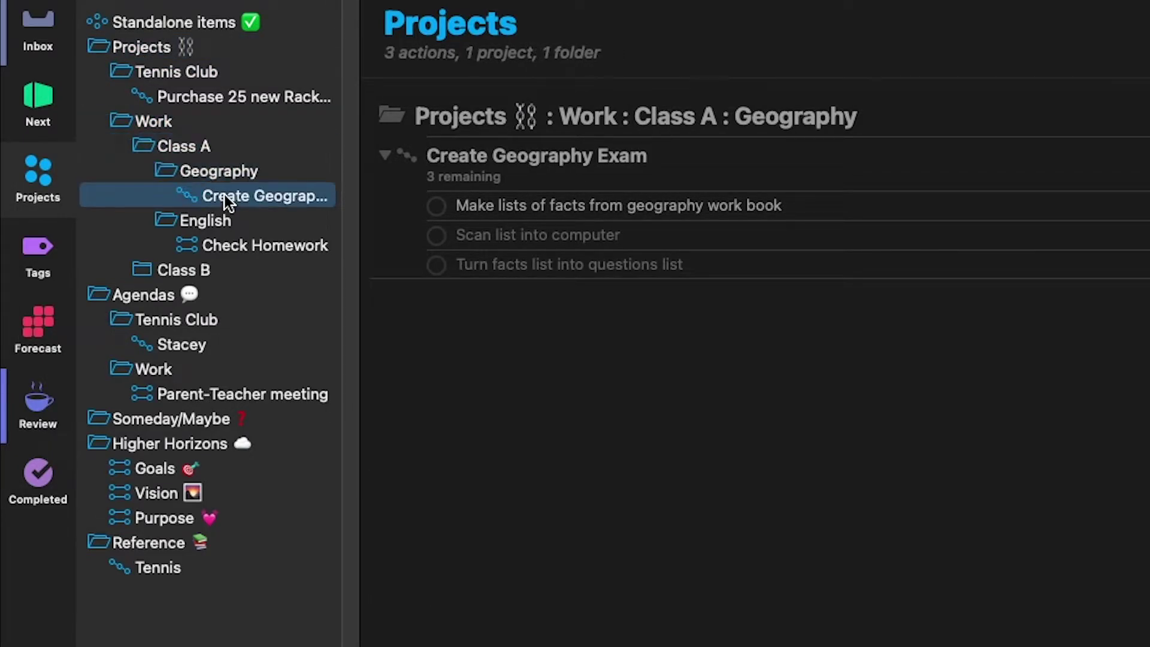
Step: Widen the sidebar, then expand Class B and Biology to reveal Set 2022 Curriculum
left_click_drag(350, 161, 438, 149)
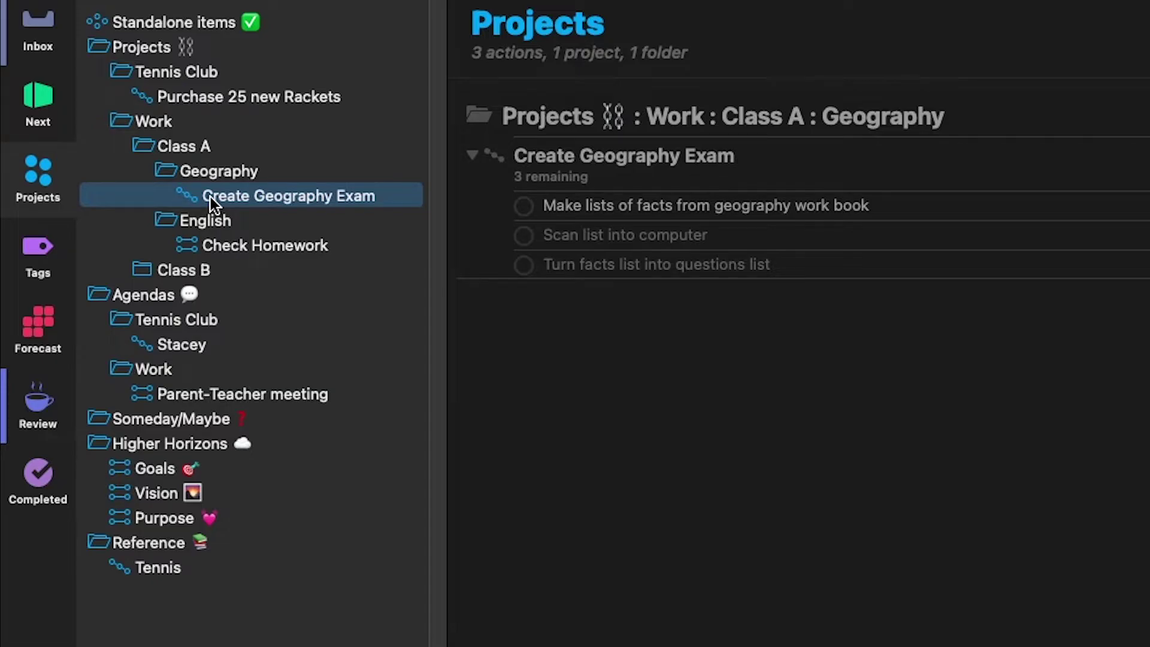
left_click(229, 246)
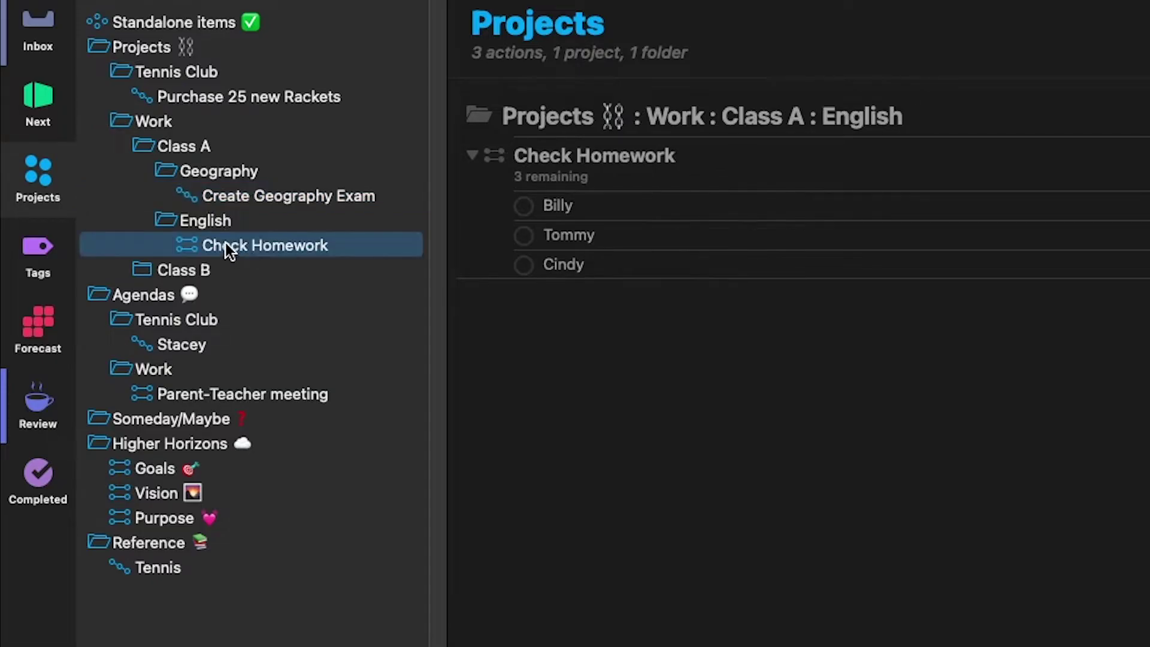
left_click(169, 148)
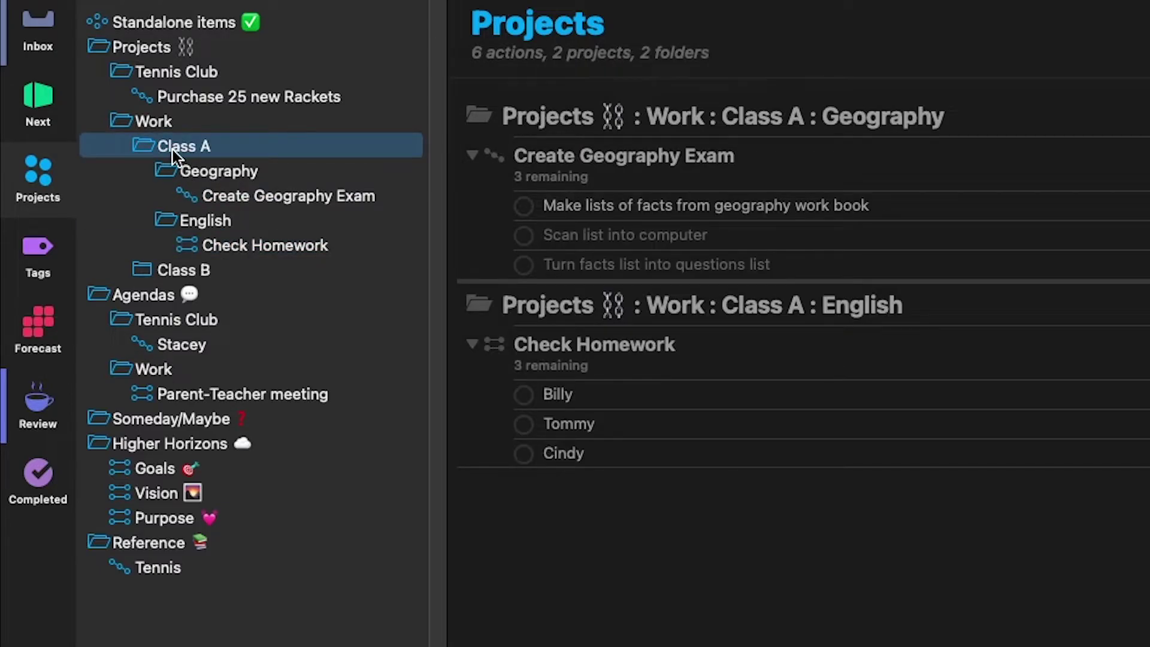
left_click(162, 273)
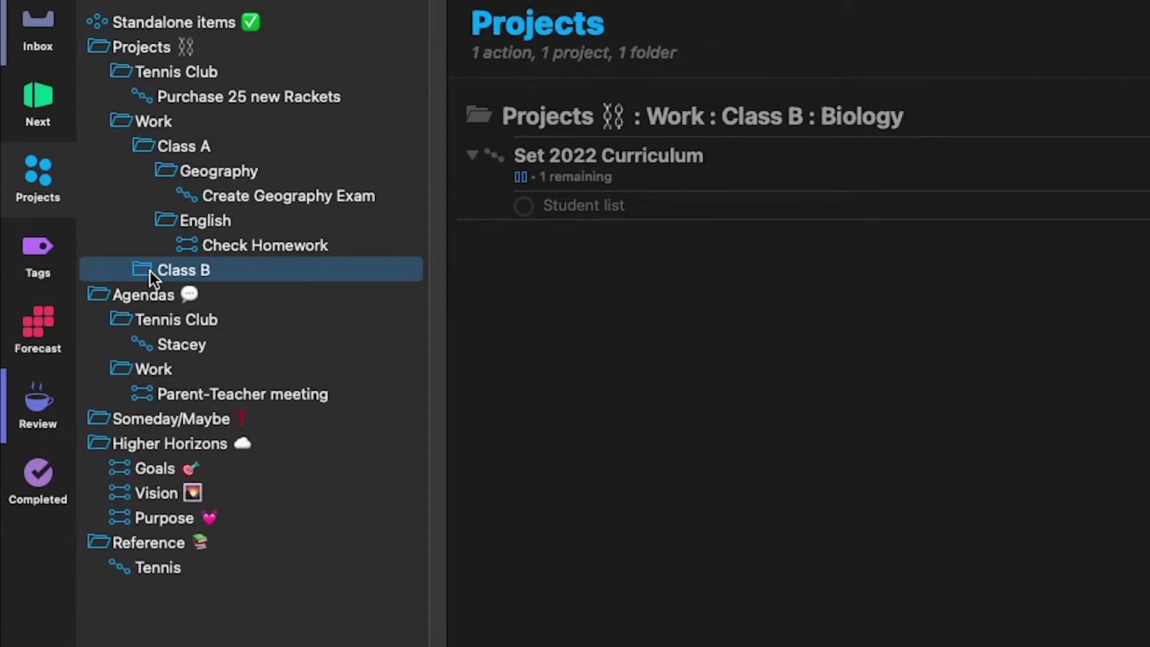
left_click(149, 271)
left_click(166, 296)
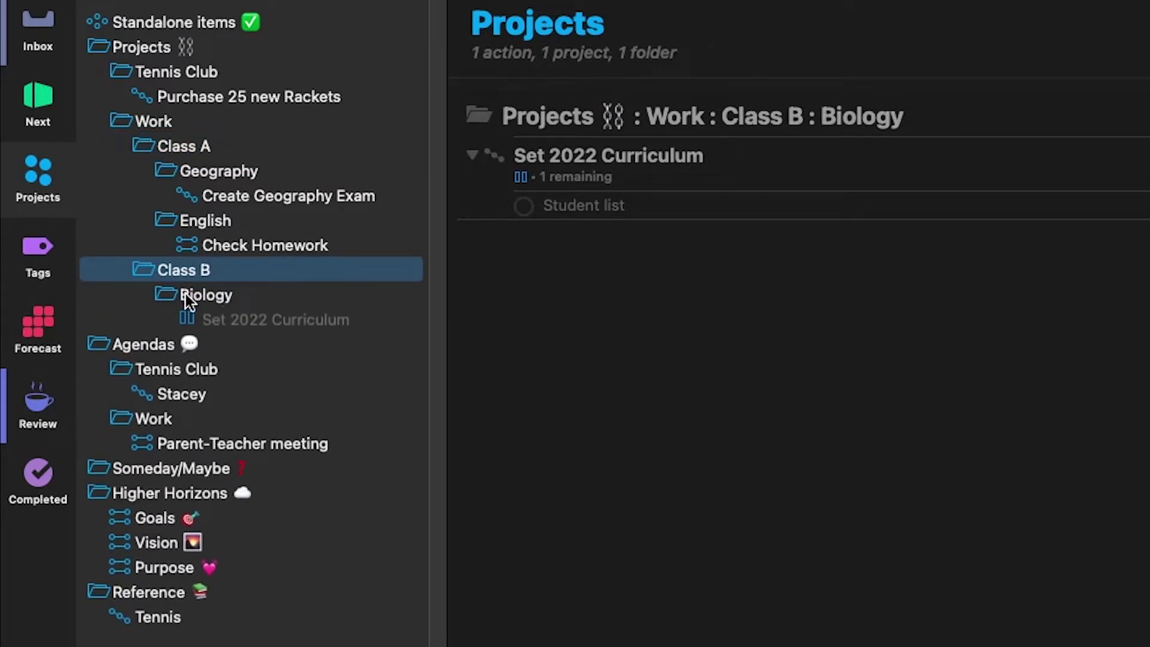
left_click(204, 296)
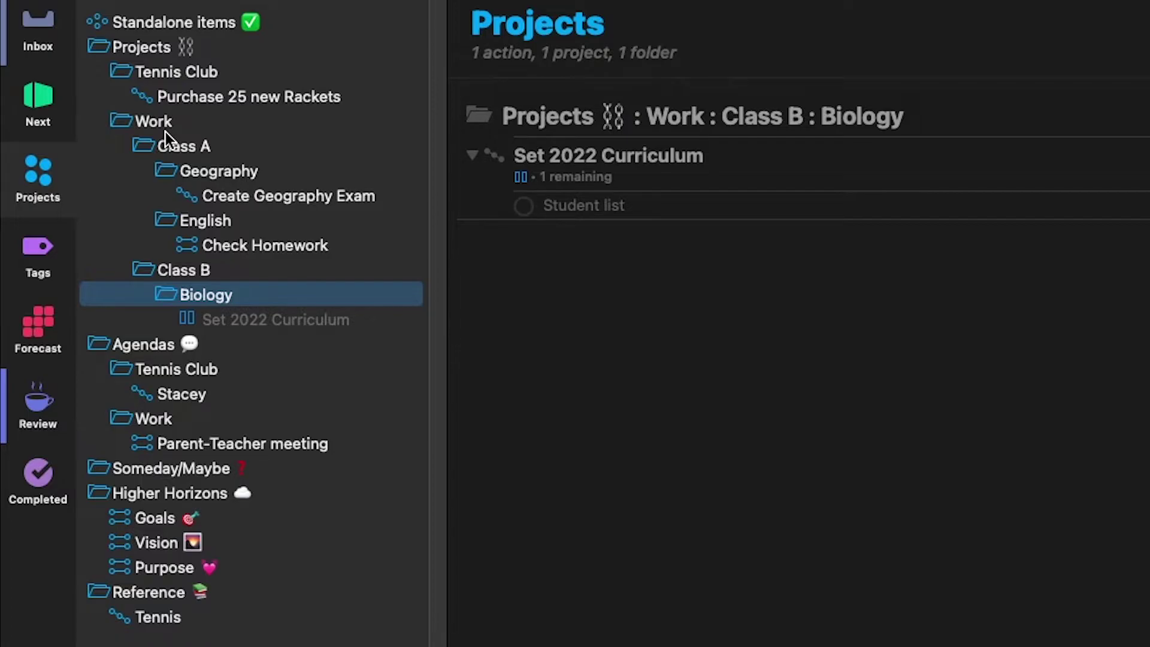
Step: Collapse Projects, Agendas, Higher Horizons and Reference, then select Standalone items
left_click(103, 47)
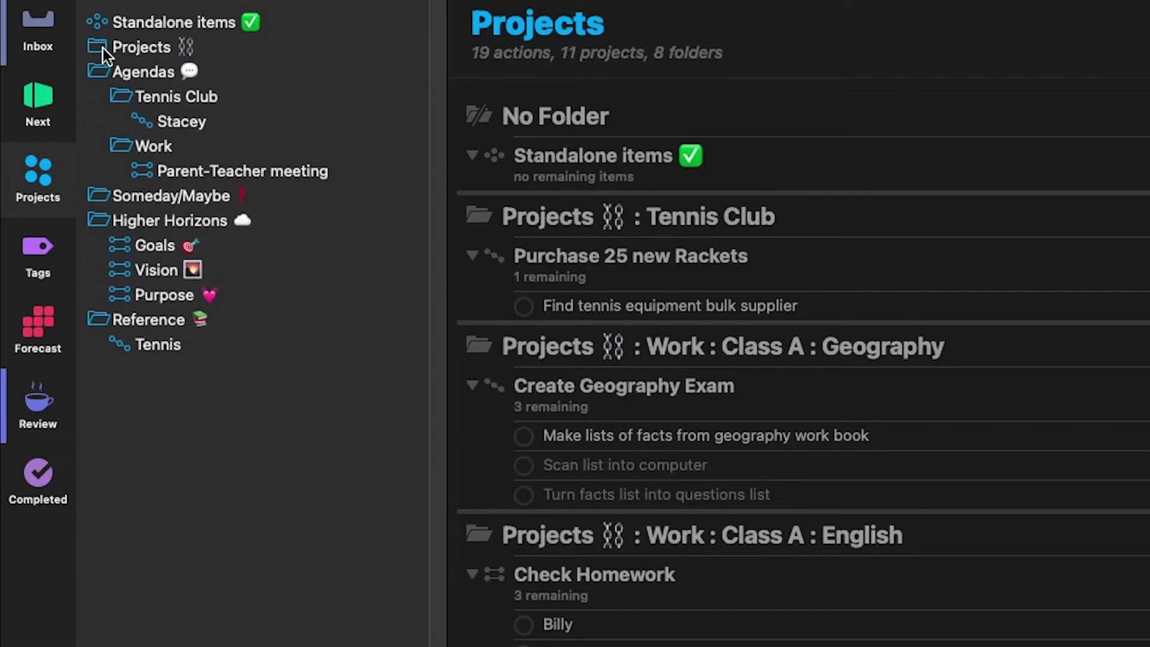
left_click(101, 72)
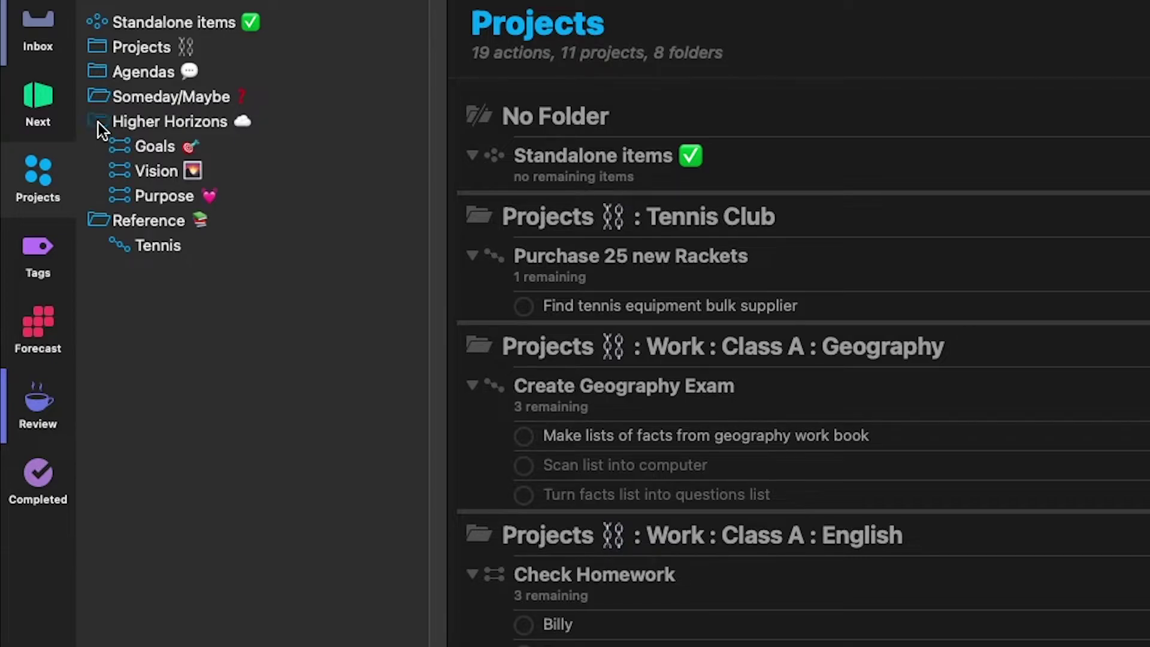
left_click(98, 122)
left_click(98, 144)
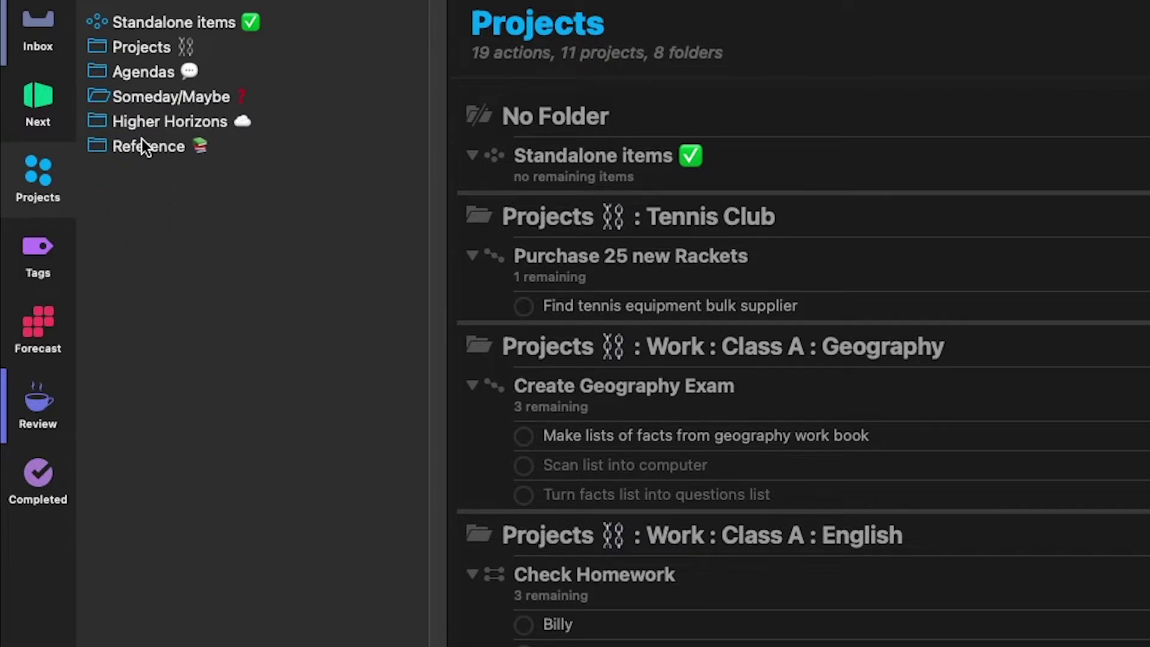
left_click(155, 27)
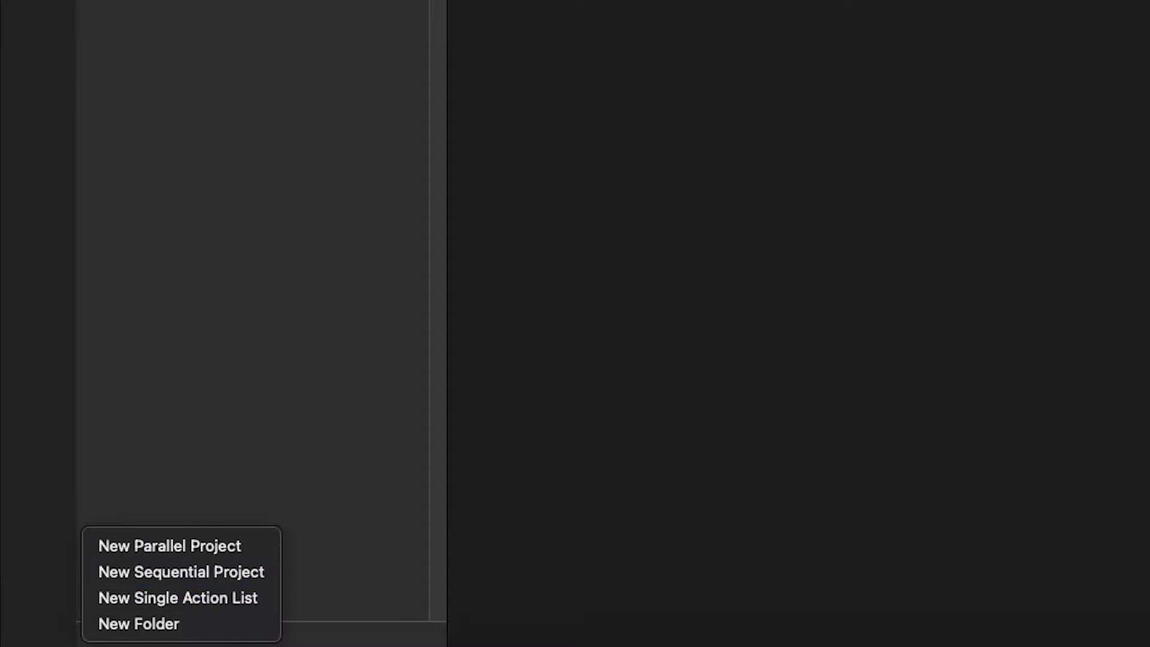
Step: Dismiss the new-item choices and expand the Agendas folder in the sidebar
key("Escape")
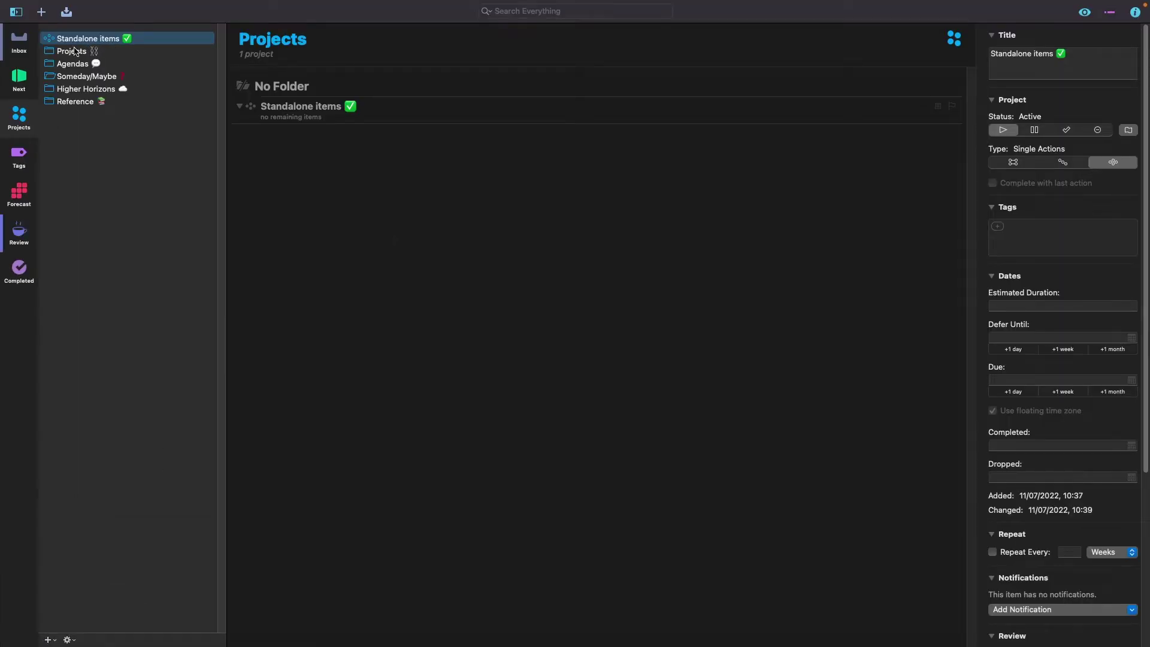
left_click(75, 52)
double_click(59, 53)
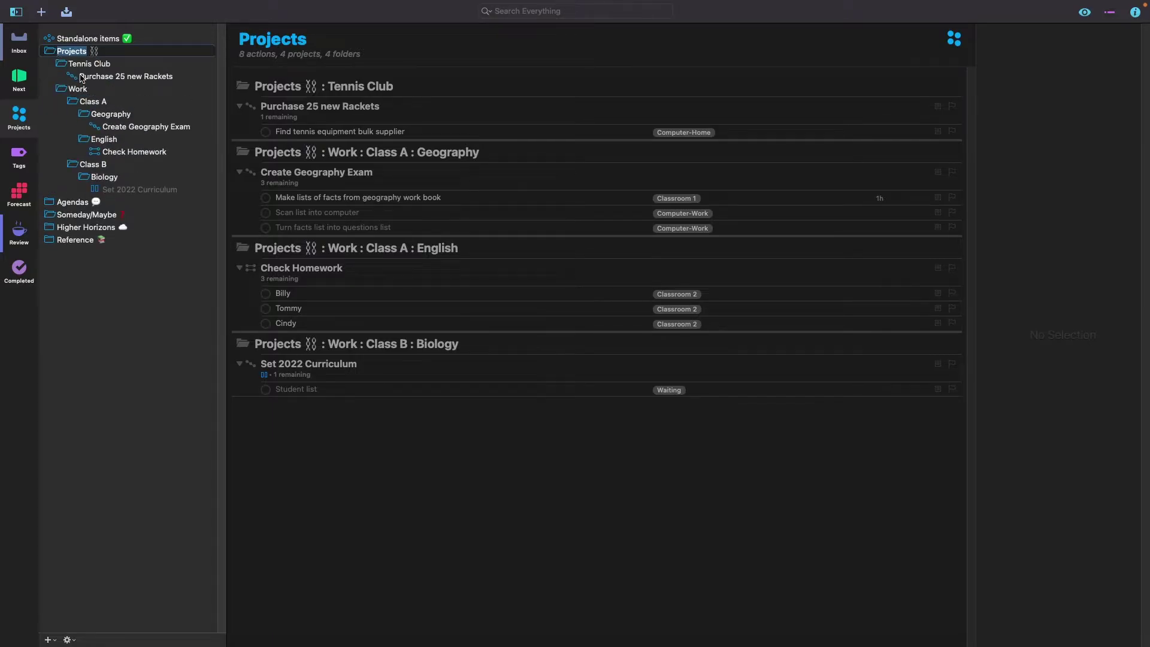
left_click(87, 154)
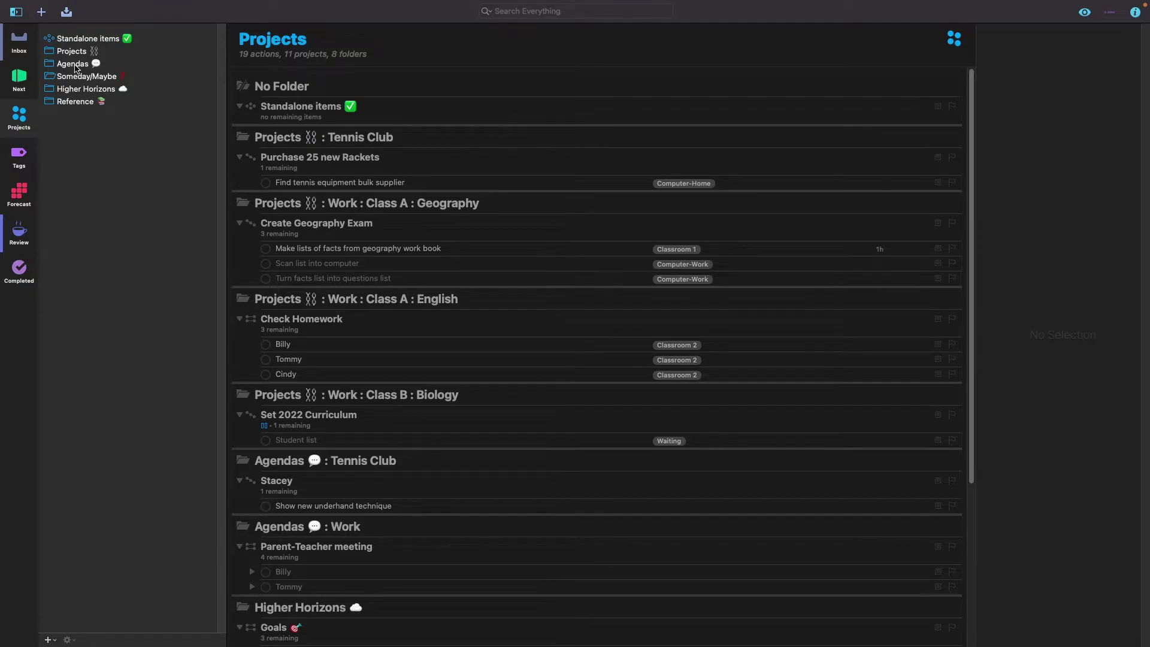
left_click(52, 65)
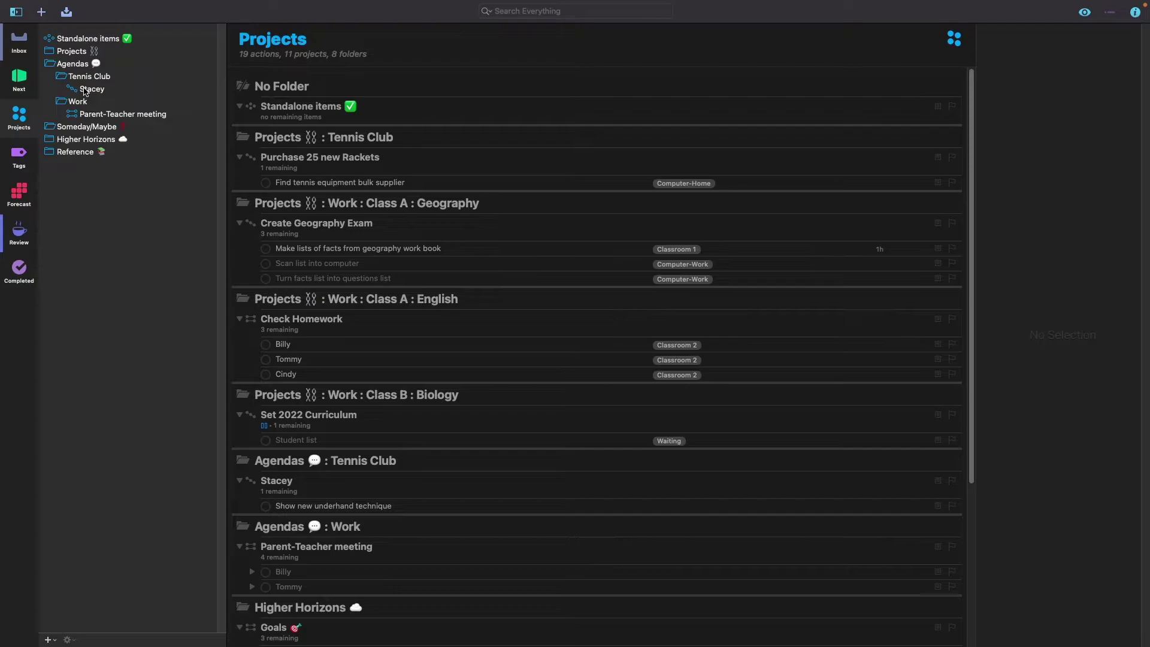
Step: Change the Tennis Club agenda project's type to Parallel, then view Parent-Teacher meeting
left_click(84, 91)
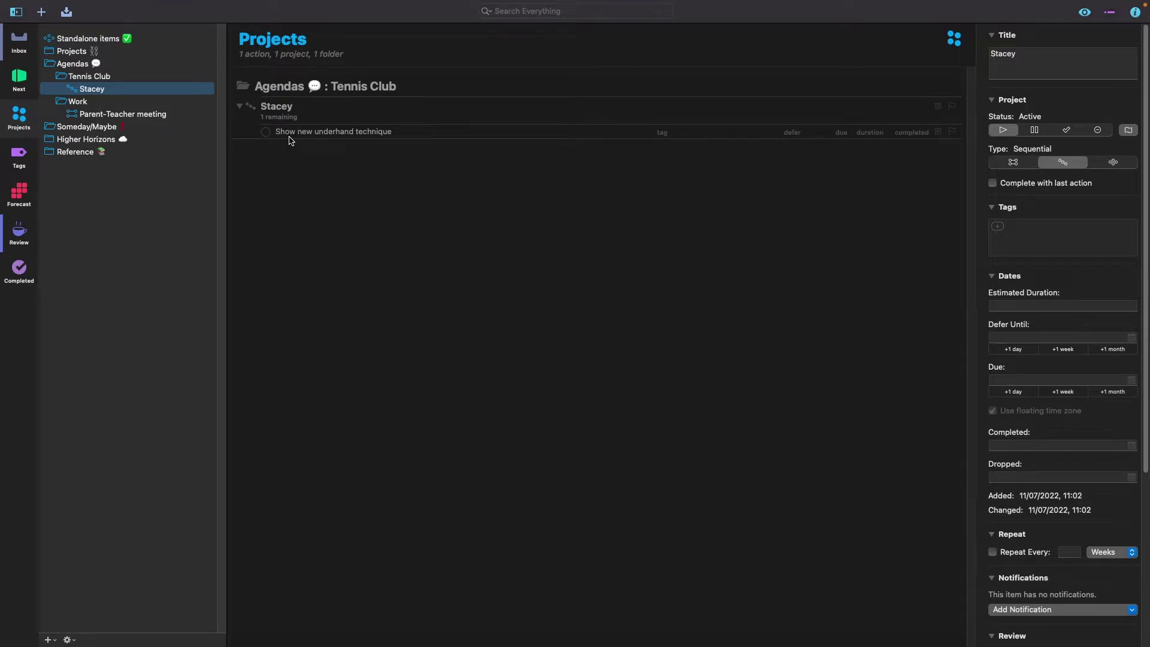
right_click(111, 91)
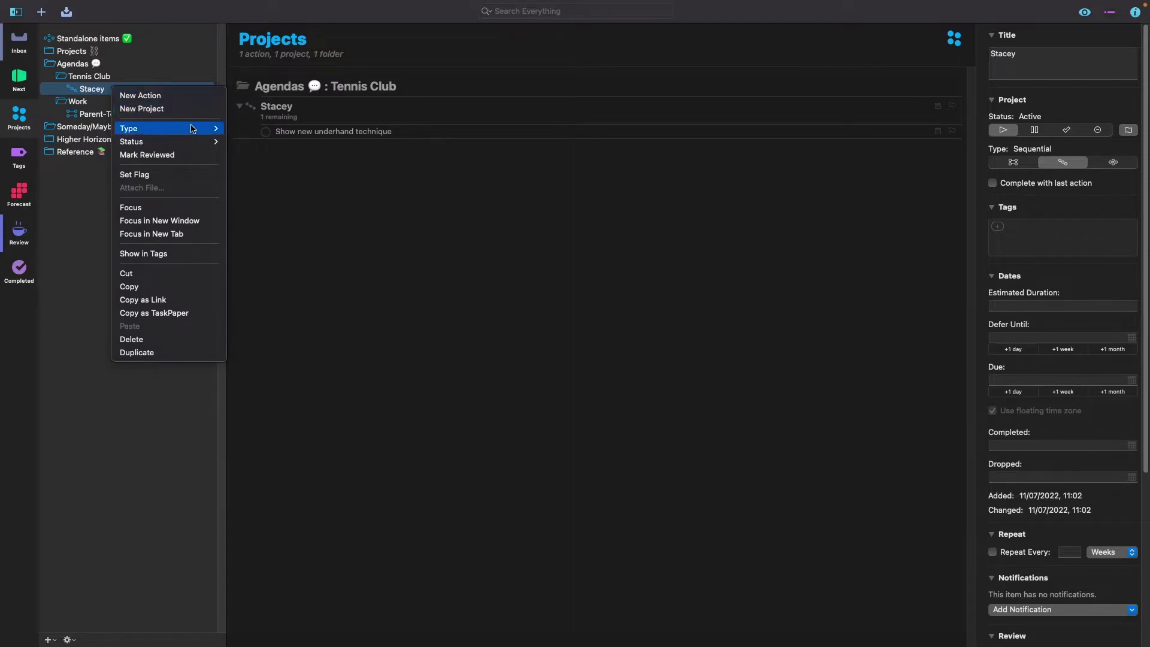
mouse_move(193, 128)
left_click(252, 129)
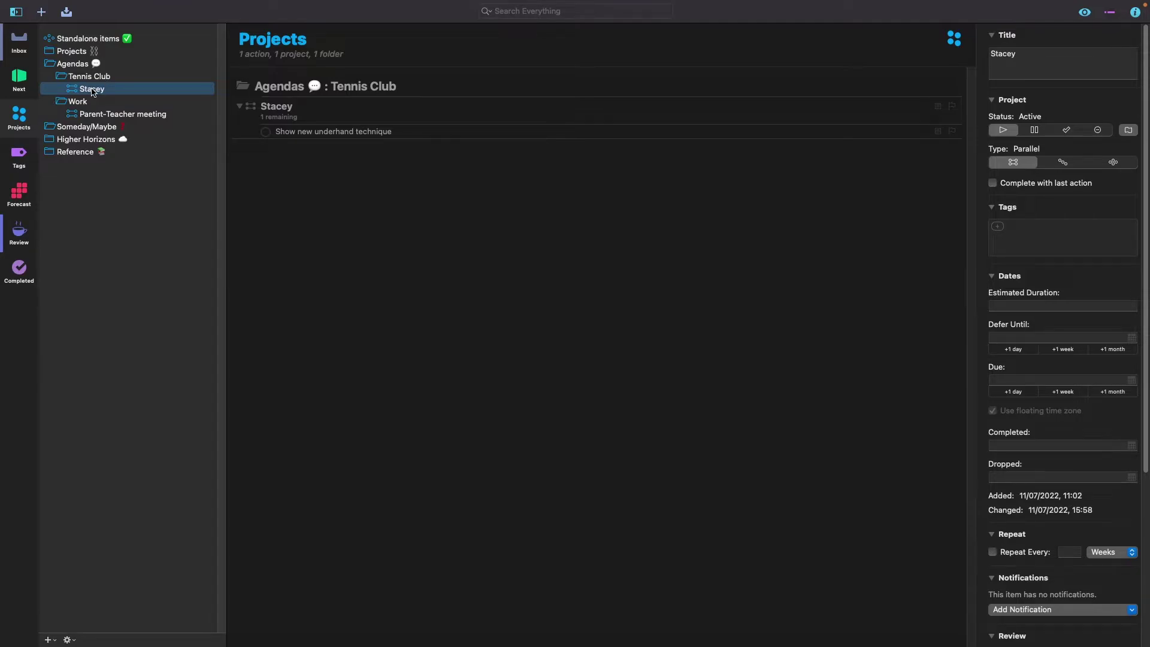
left_click(99, 115)
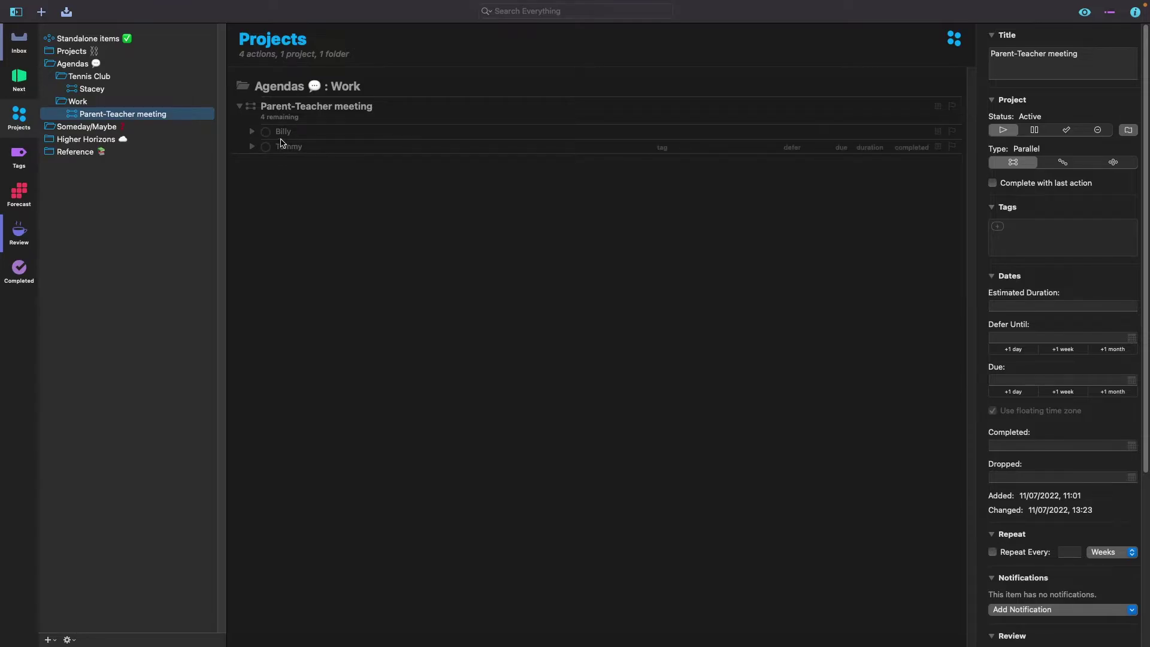
Step: Review both students' Parent-Teacher meeting agenda items, then open the Someday/Maybe folder
left_click(252, 132)
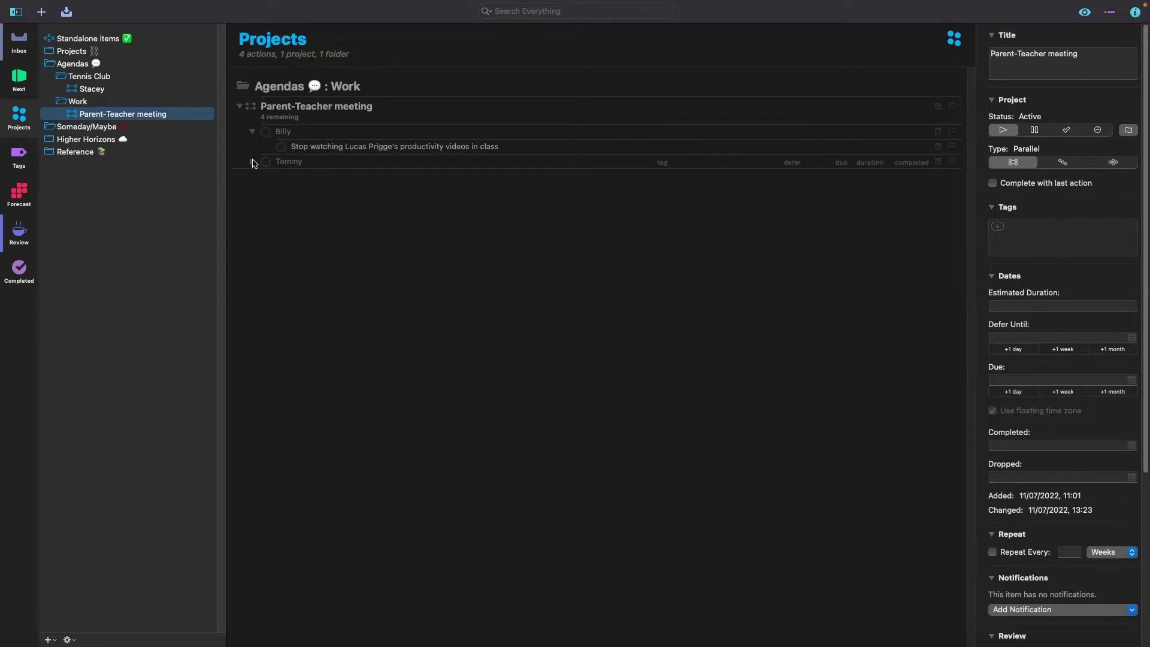
left_click(252, 161)
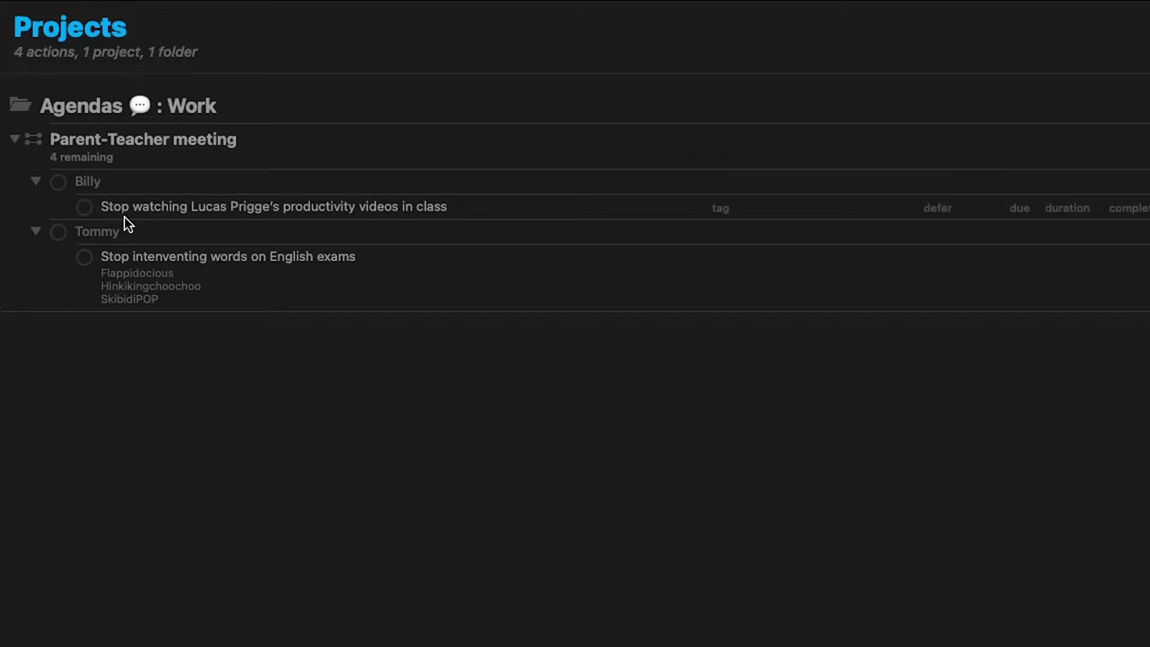
left_click(37, 230)
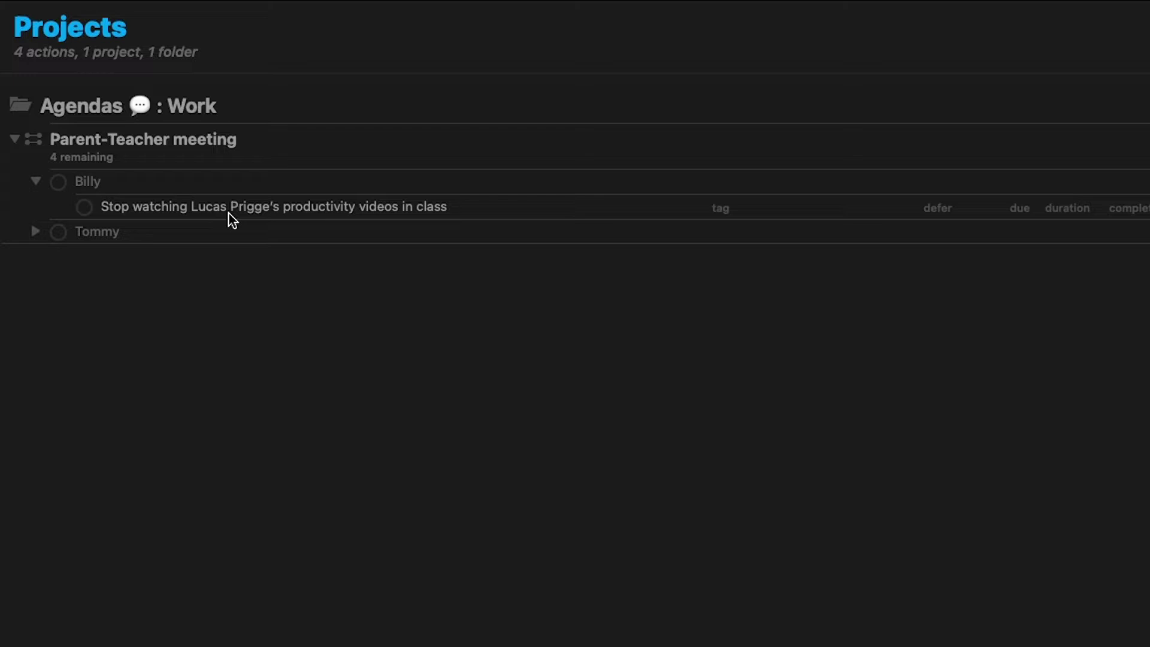
left_click(37, 231)
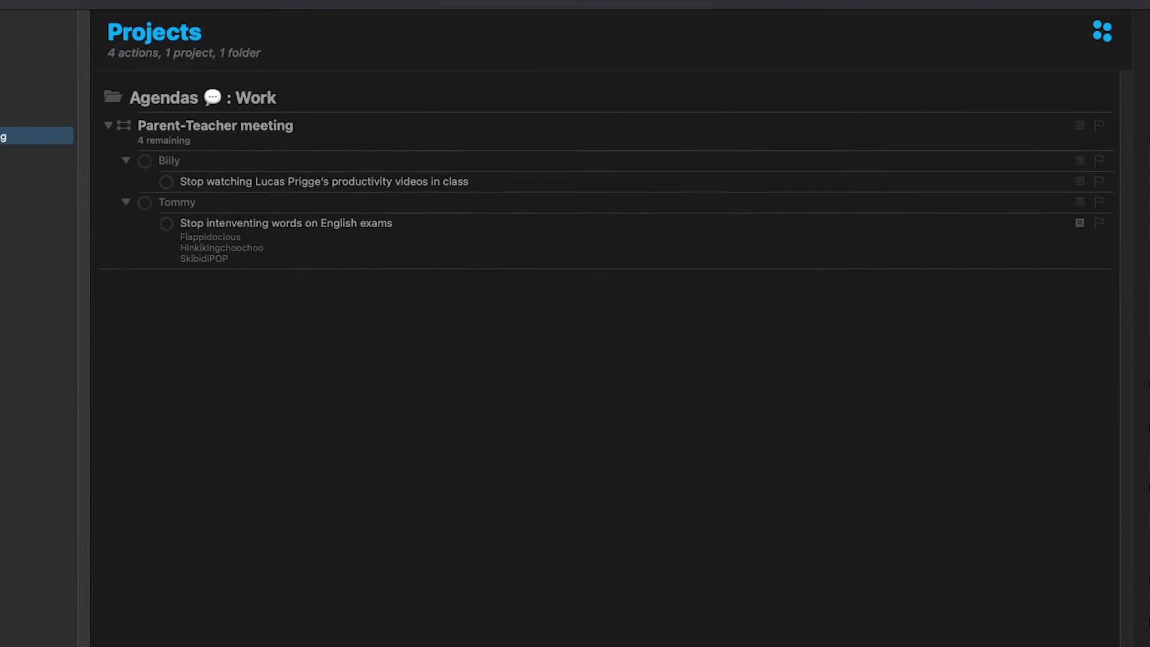
left_click(103, 127)
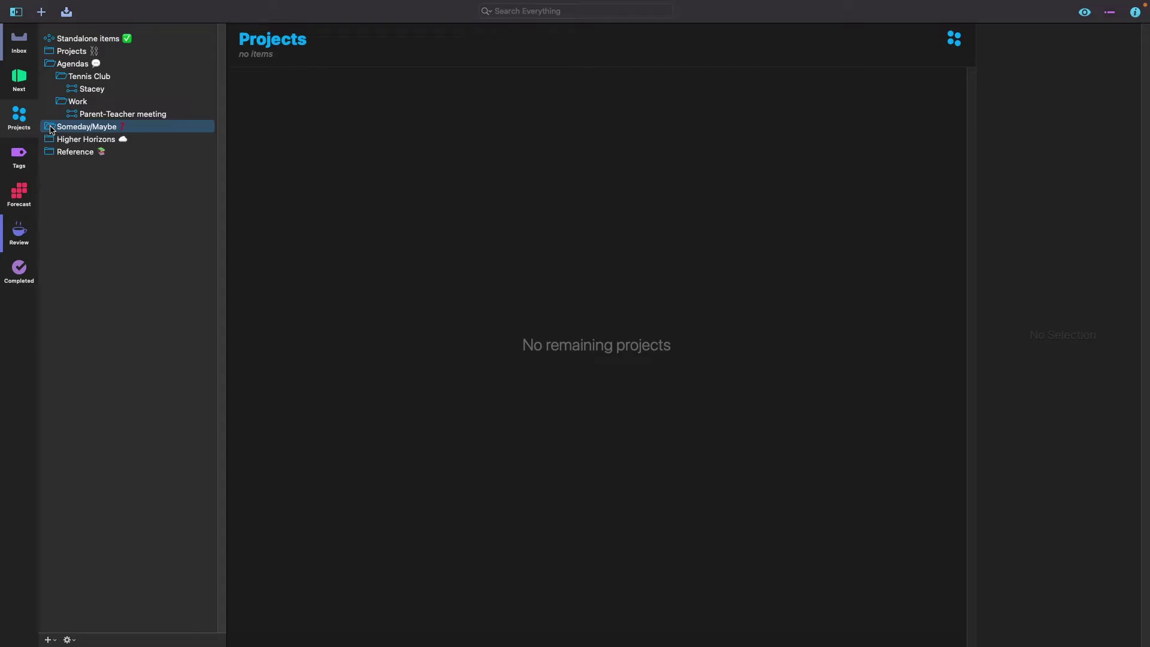
Step: Drag Set 2022 Curriculum from Class B's Biology folder into Someday/Maybe, then collapse the folders
left_click(49, 52)
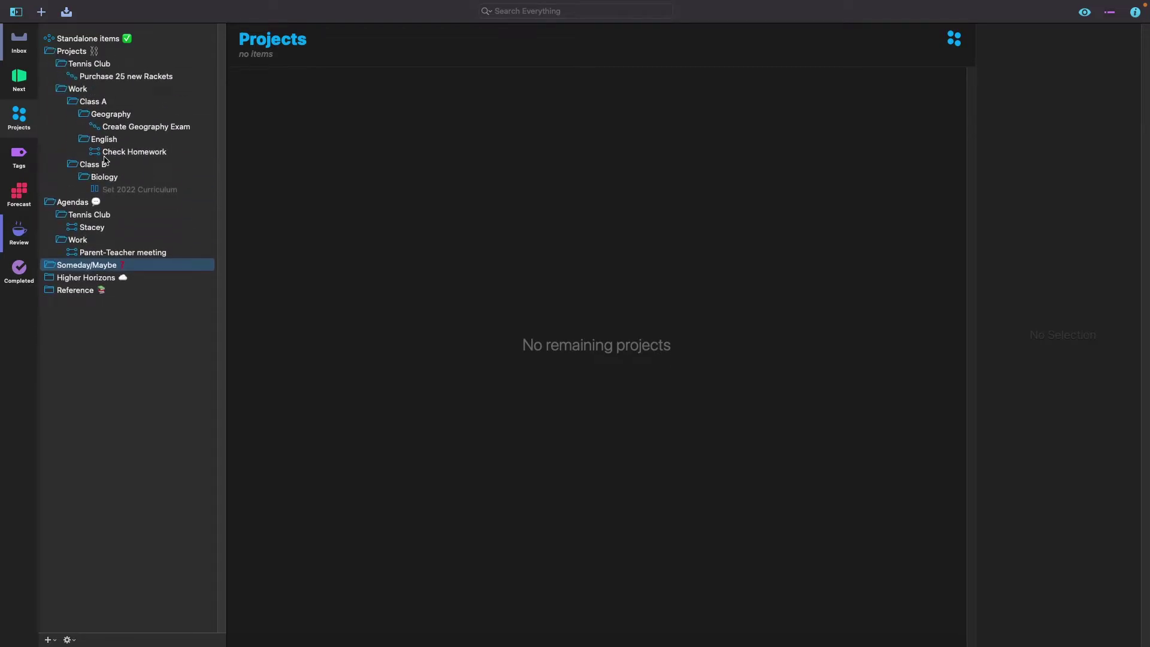
left_click(125, 191)
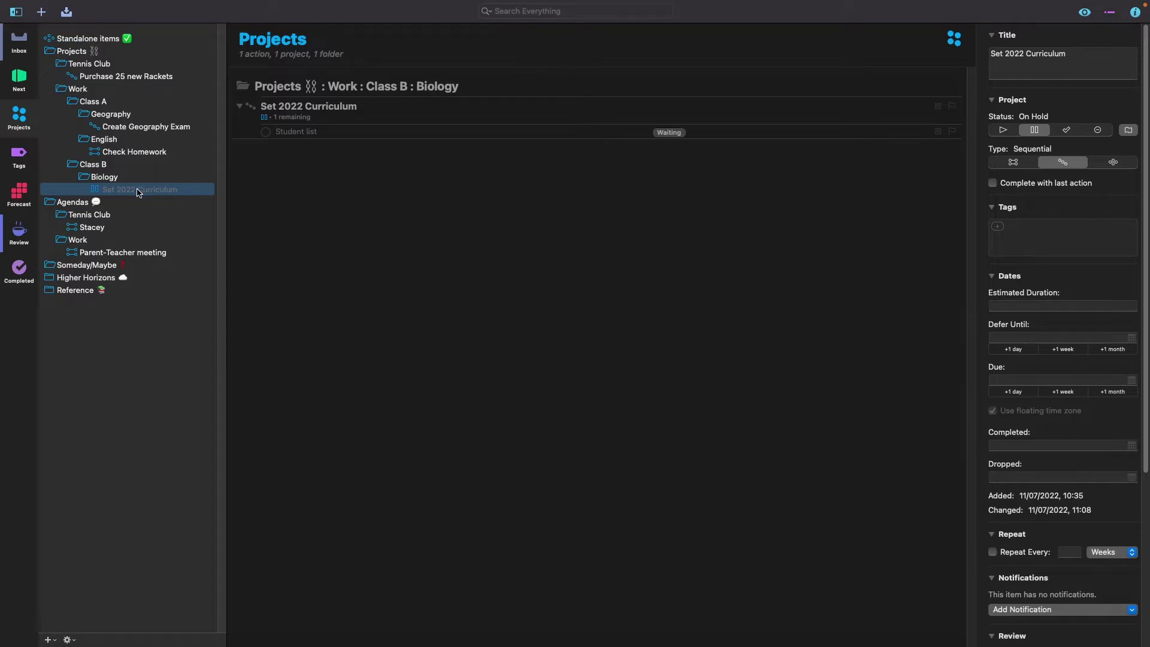
left_click_drag(138, 192, 95, 267)
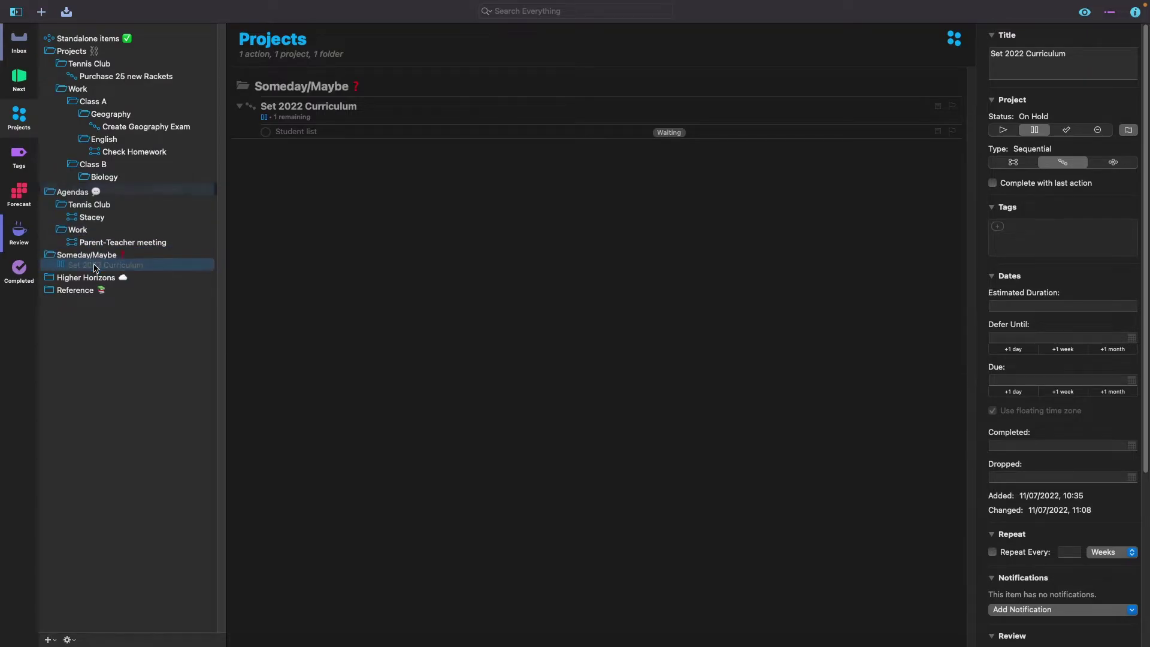
left_click(49, 254)
left_click(50, 53)
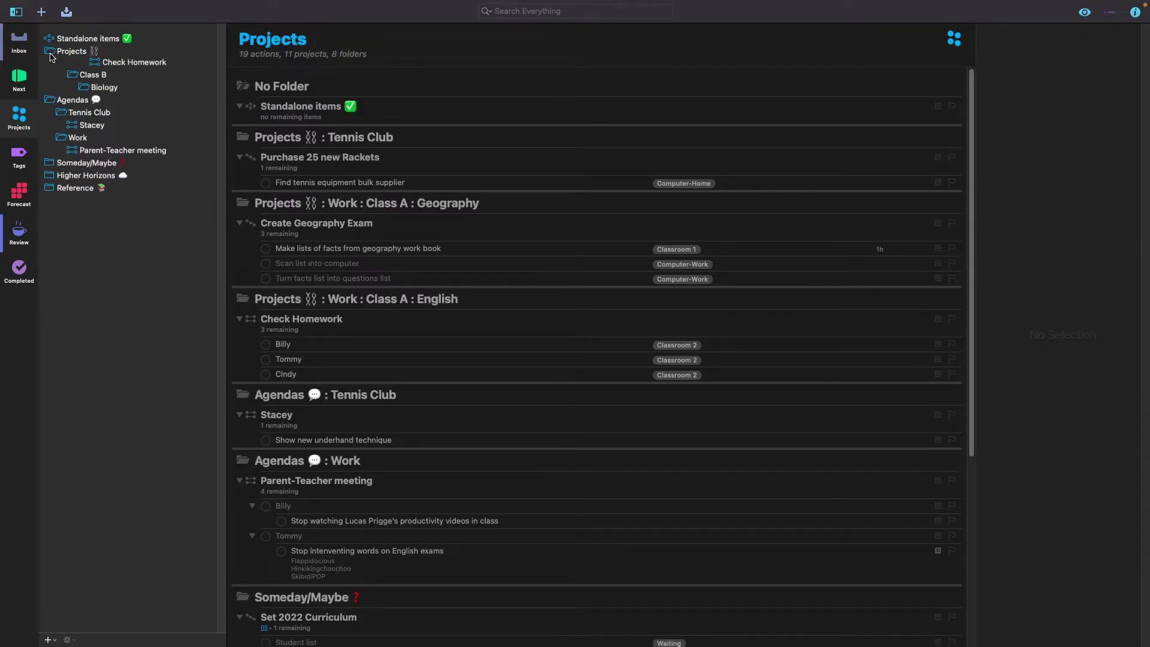
left_click(51, 55)
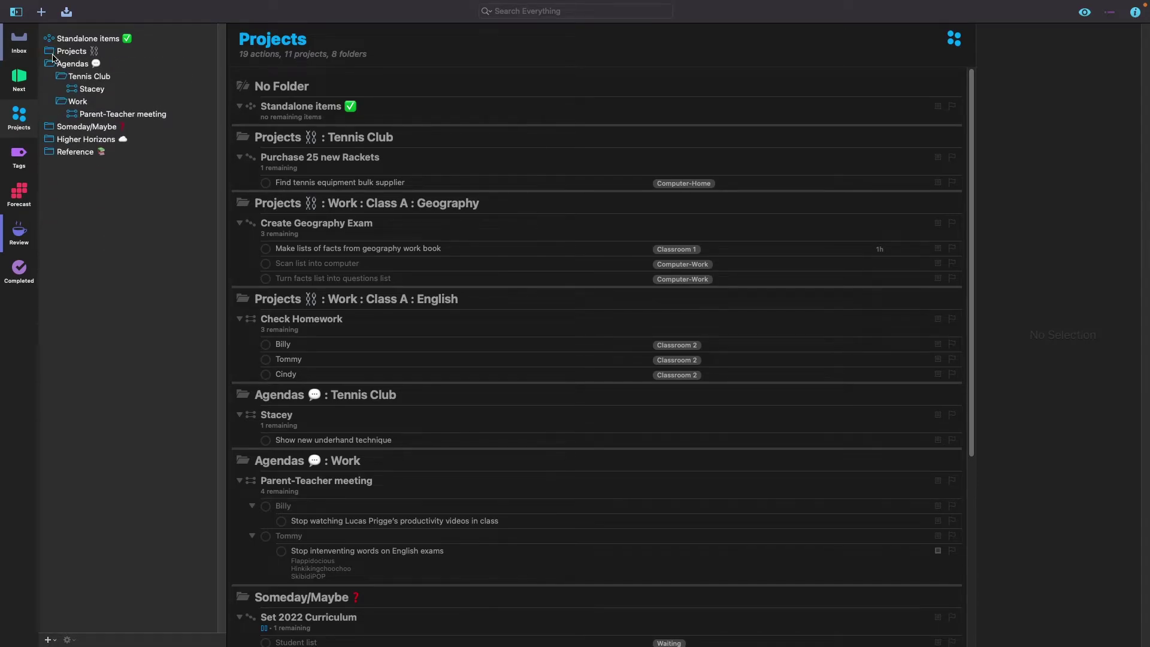
left_click(52, 141)
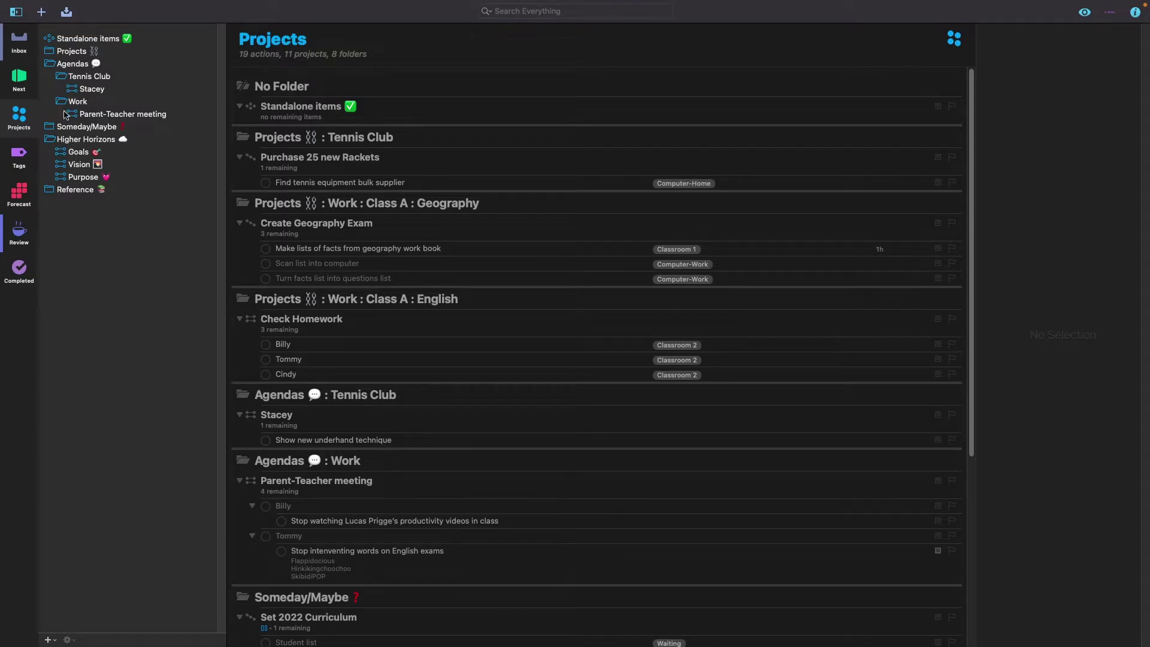
left_click(49, 64)
left_click(78, 103)
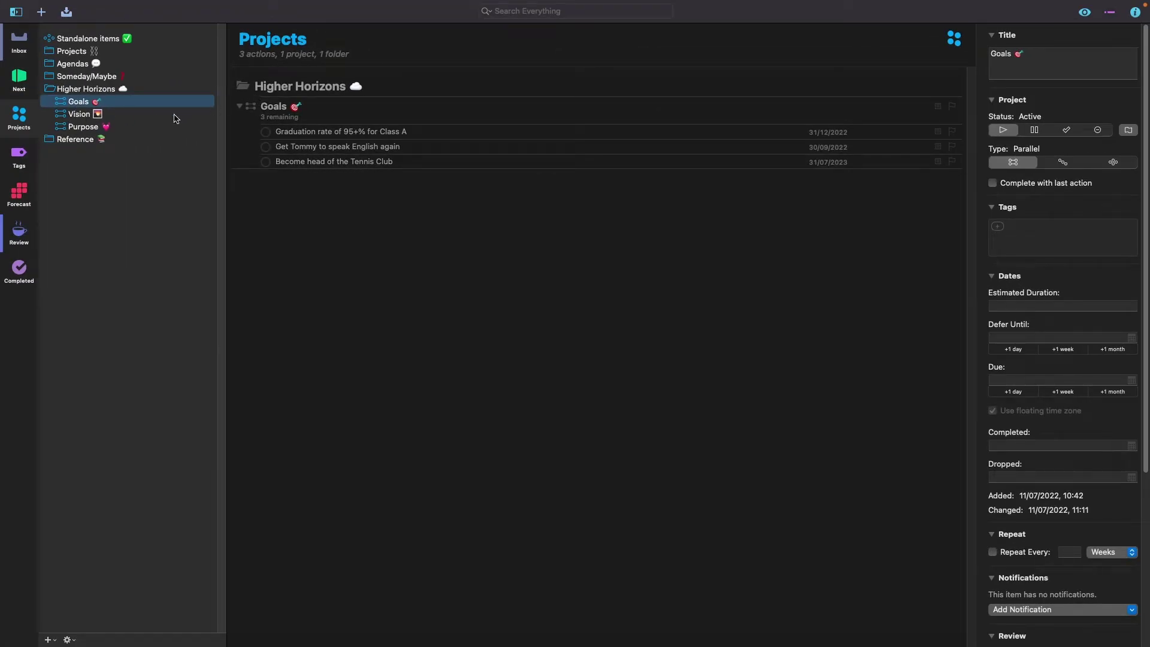
left_click(84, 117)
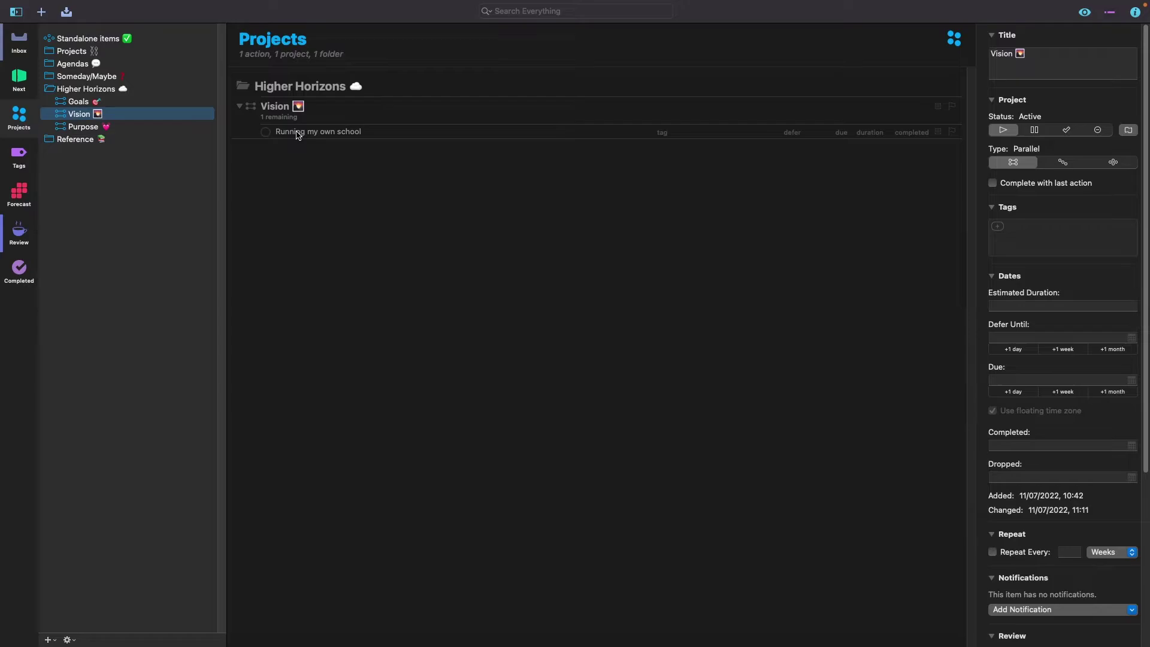
left_click(74, 129)
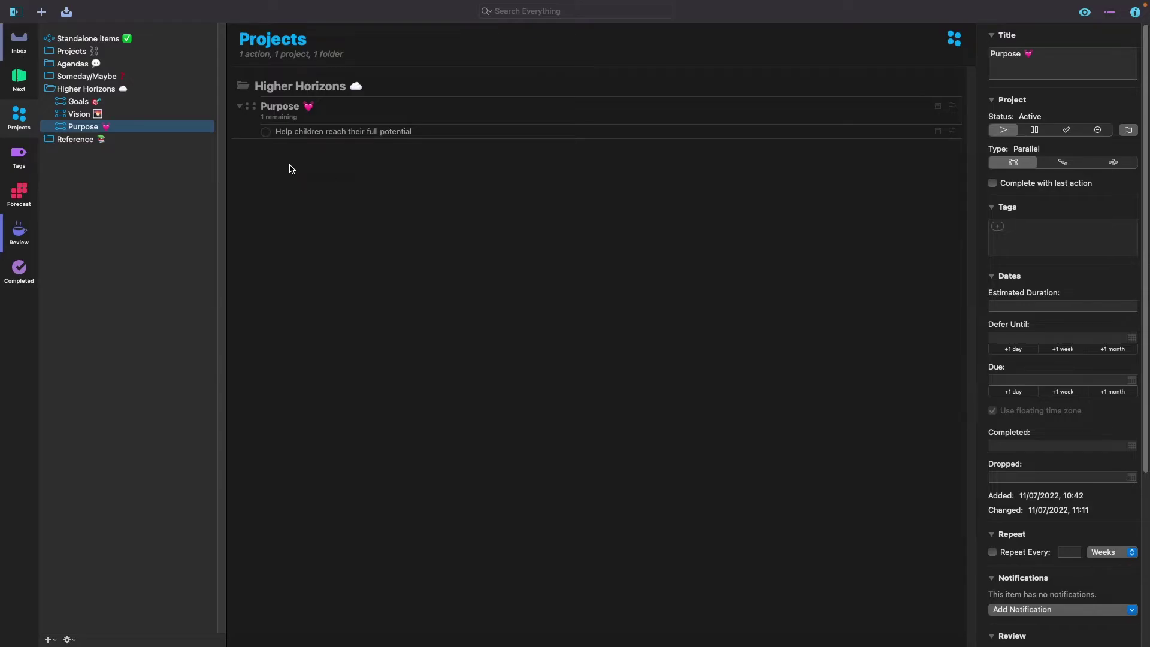
Step: Look over the Tennis reference item Best Tennis Rackets for 2022, then return to the Inbox
left_click(50, 90)
left_click(50, 102)
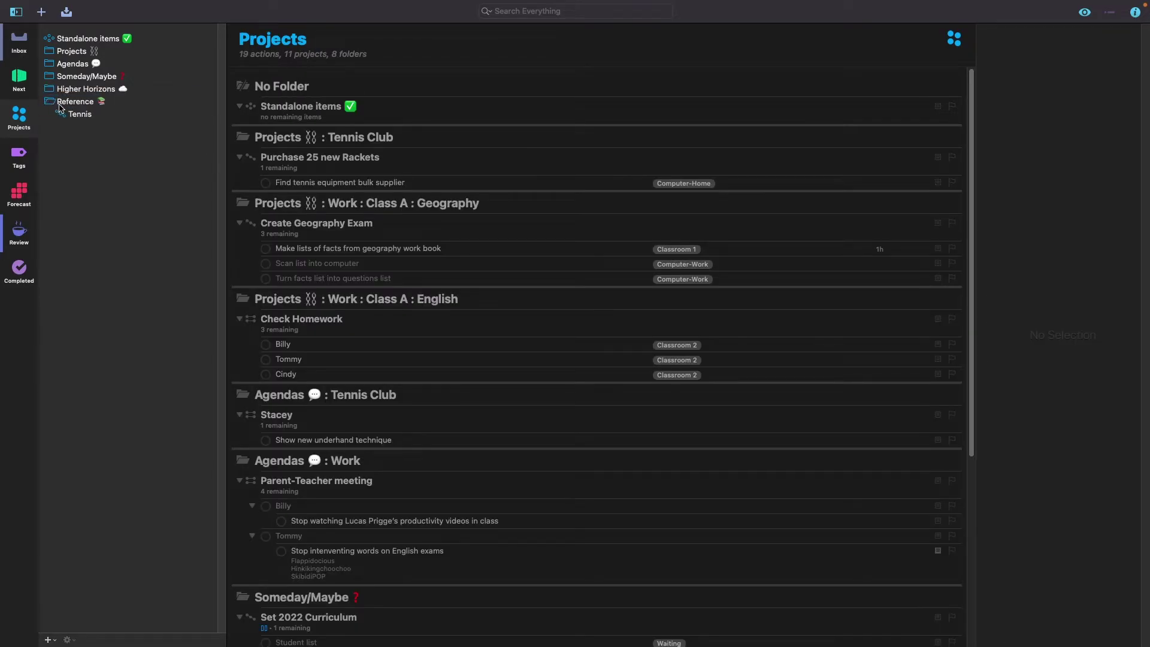
left_click(77, 115)
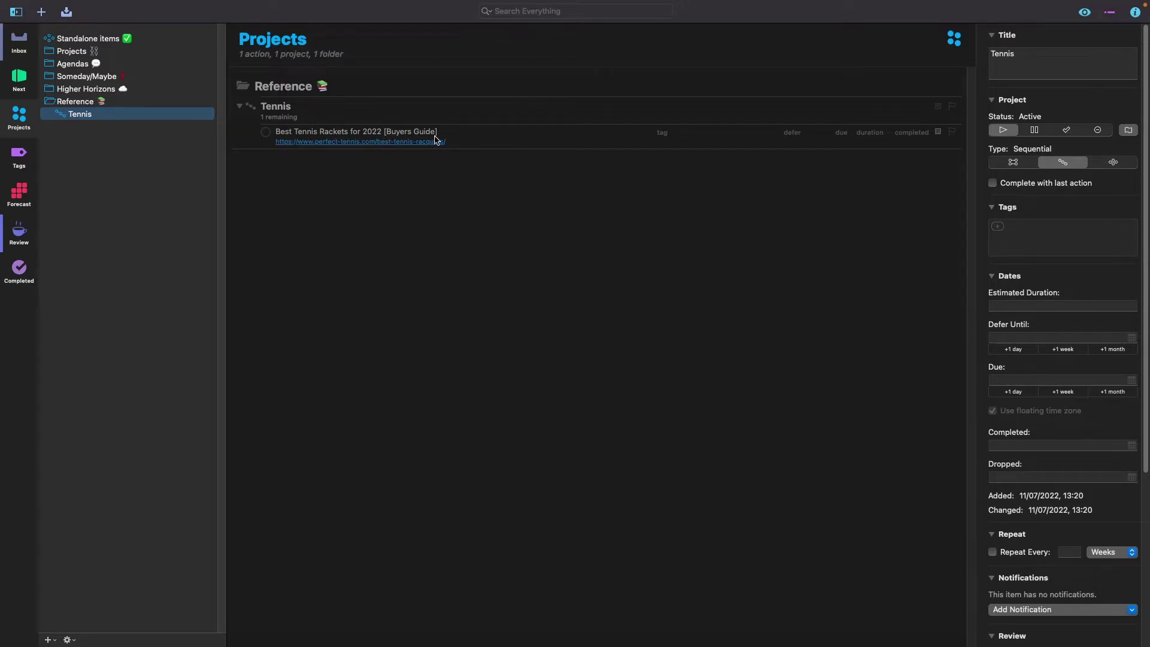
left_click(363, 147)
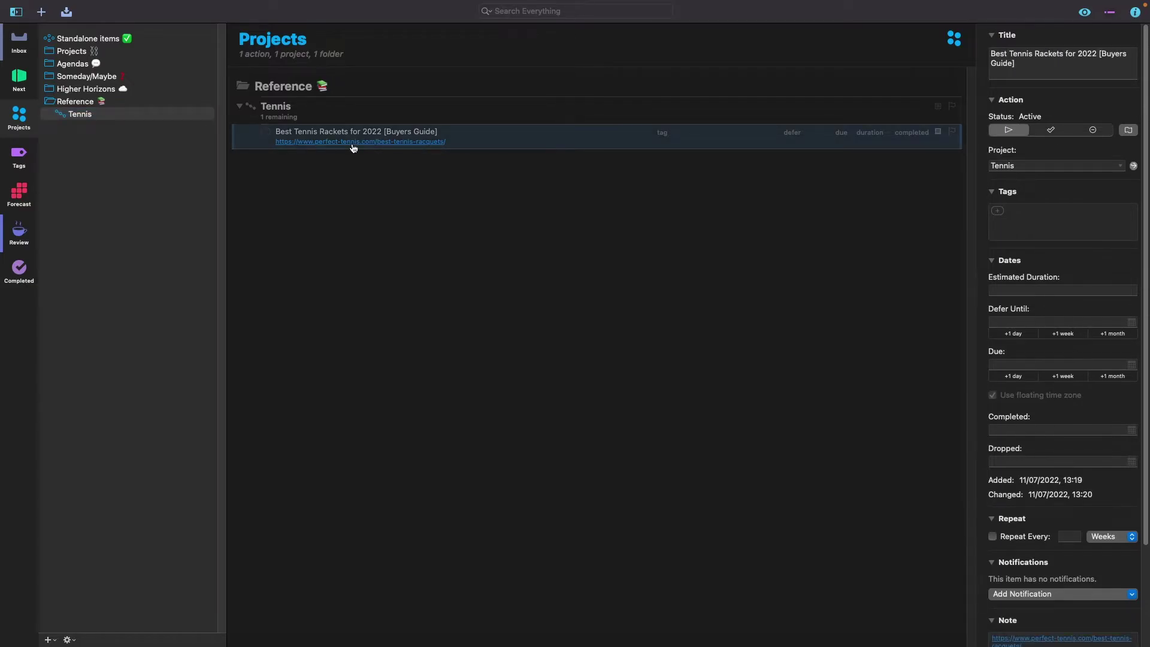
key("super+1")
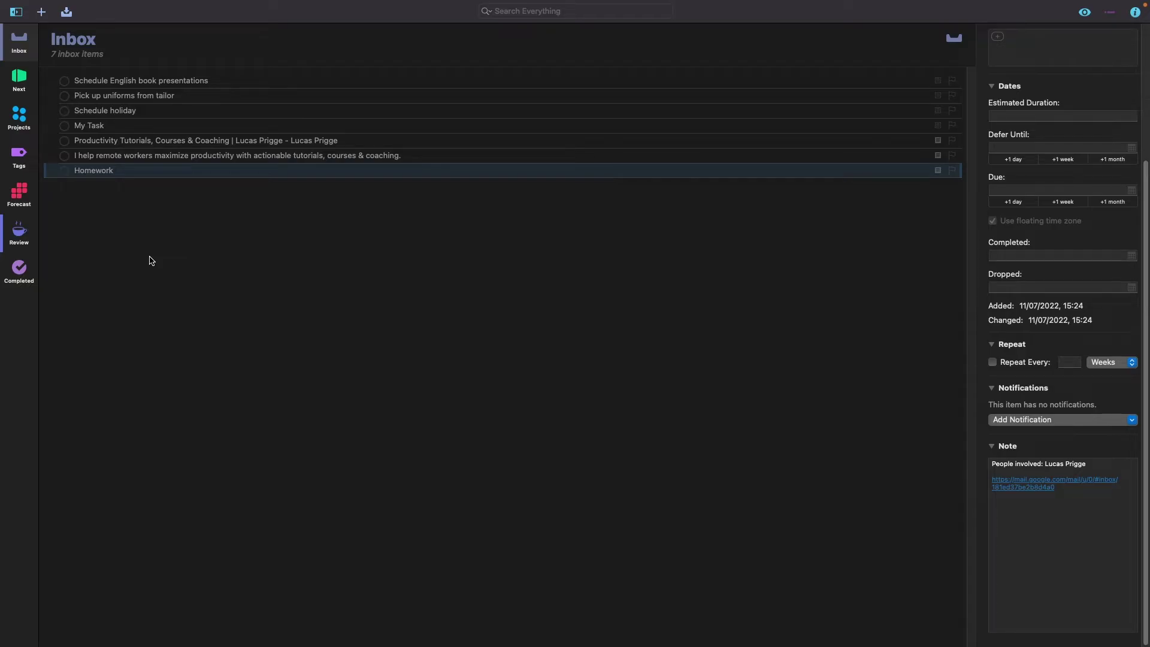
Step: Replace the Homework task's inspector title with the first name of the student in its note
scroll(1009, 141, "up", 5)
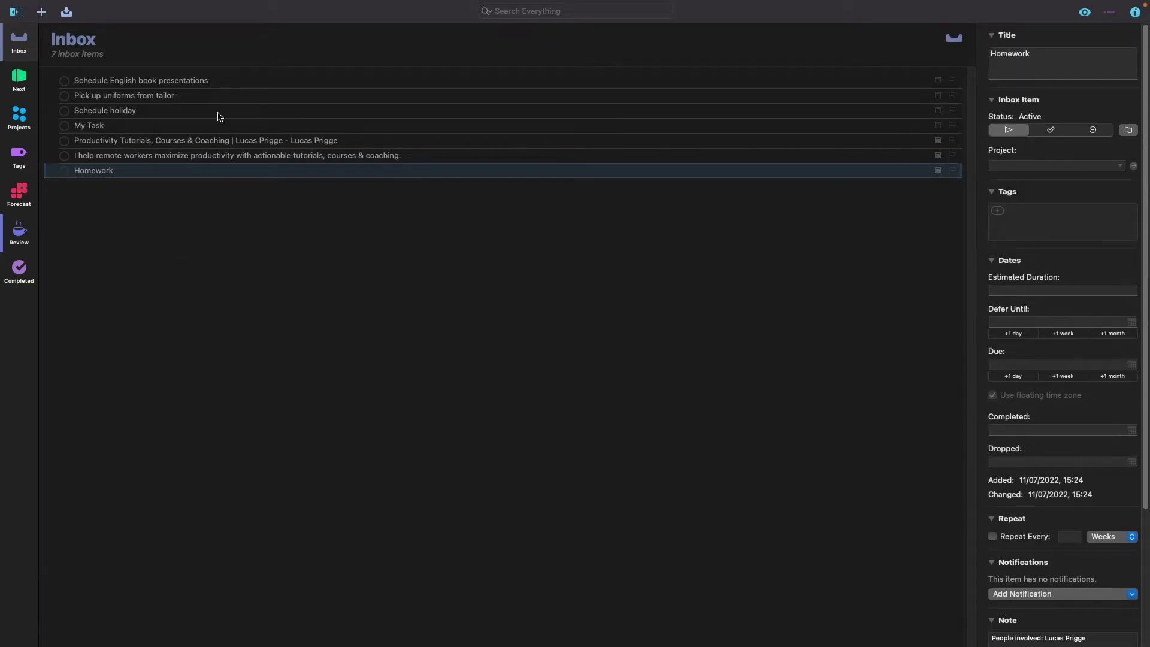
left_click(125, 170)
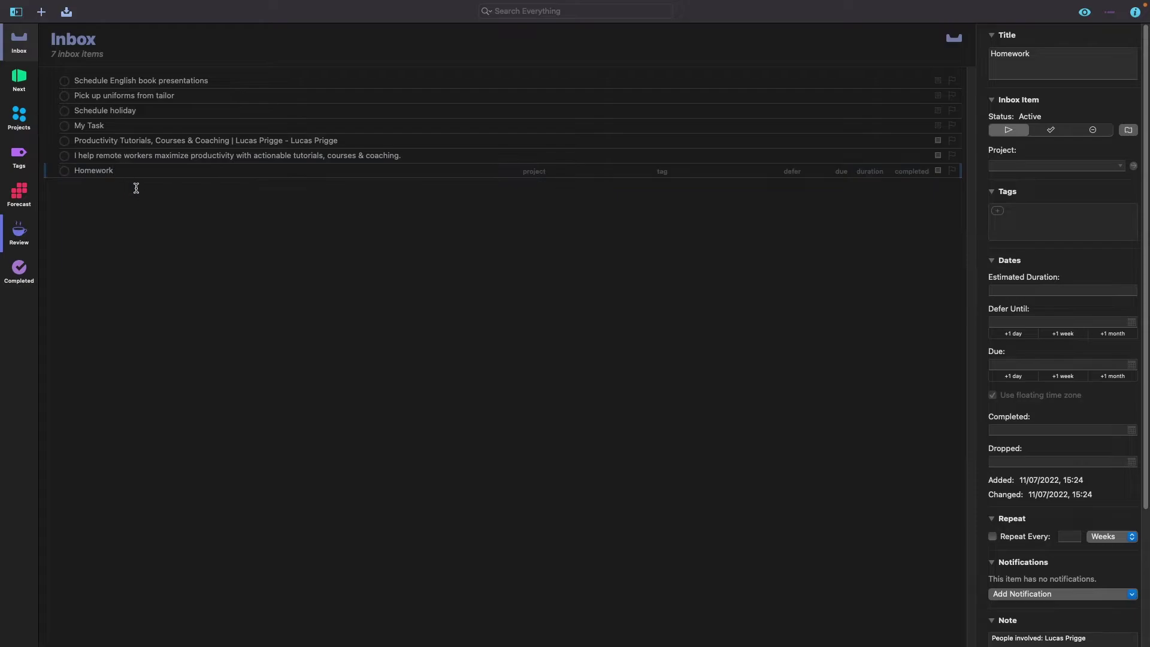
double_click(1044, 54)
scroll(1077, 185, "down", 1)
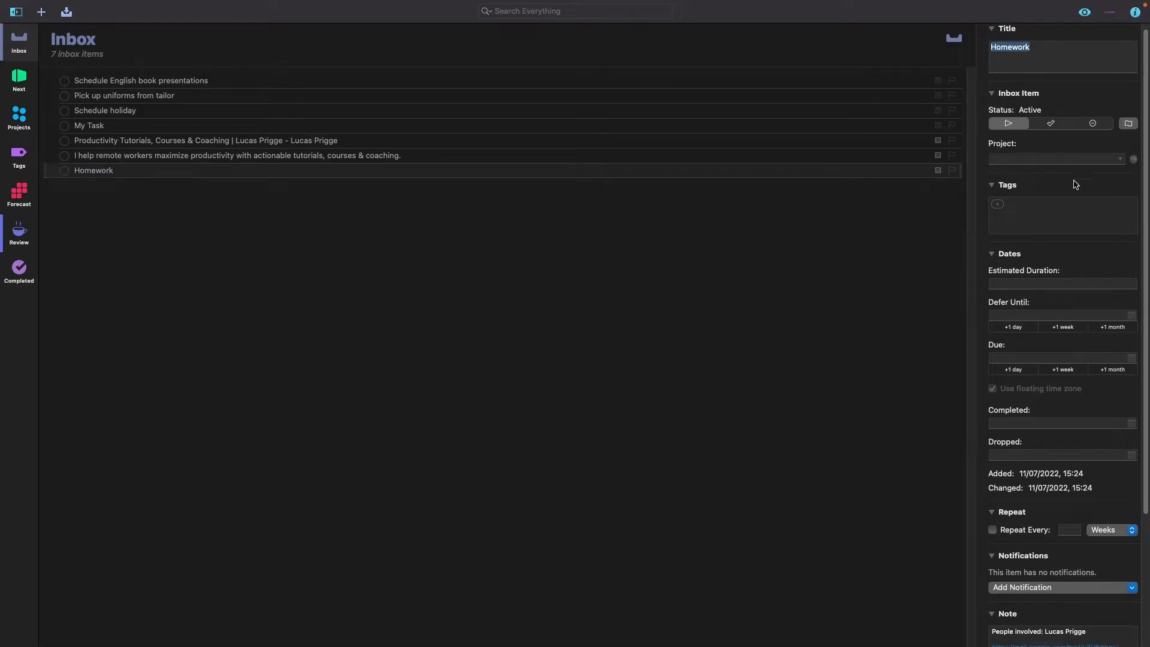
scroll(1077, 185, "down", 3)
scroll(1077, 184, "up", 3)
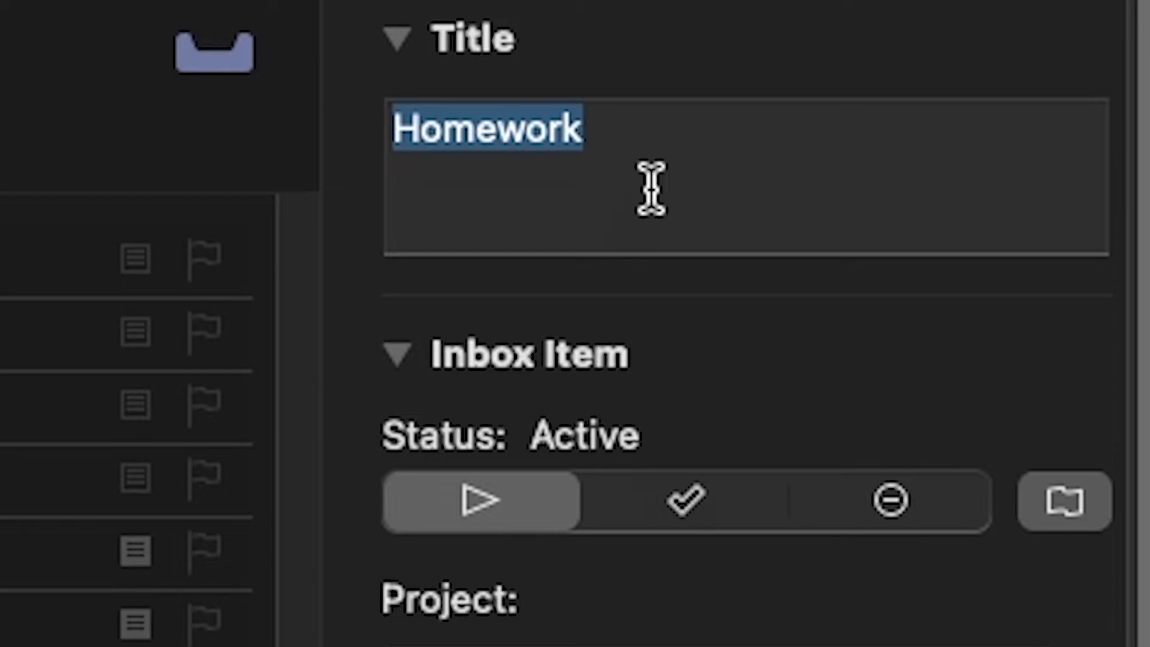
left_click(651, 189)
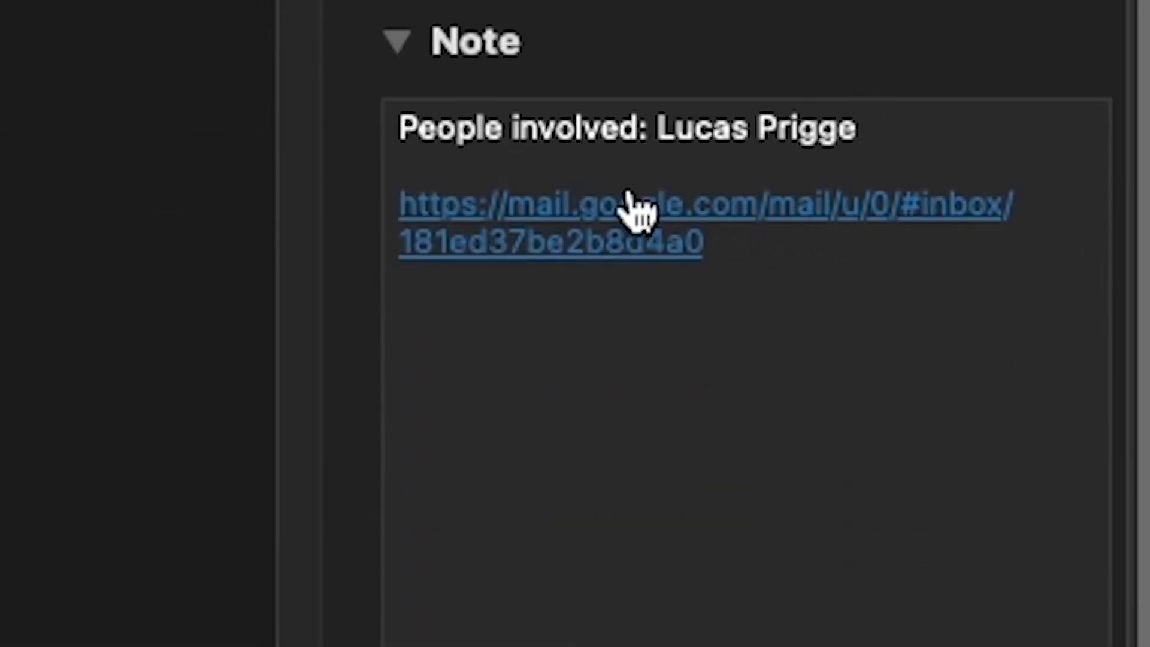
triple_click(563, 159)
left_click_drag(563, 158, 663, 131)
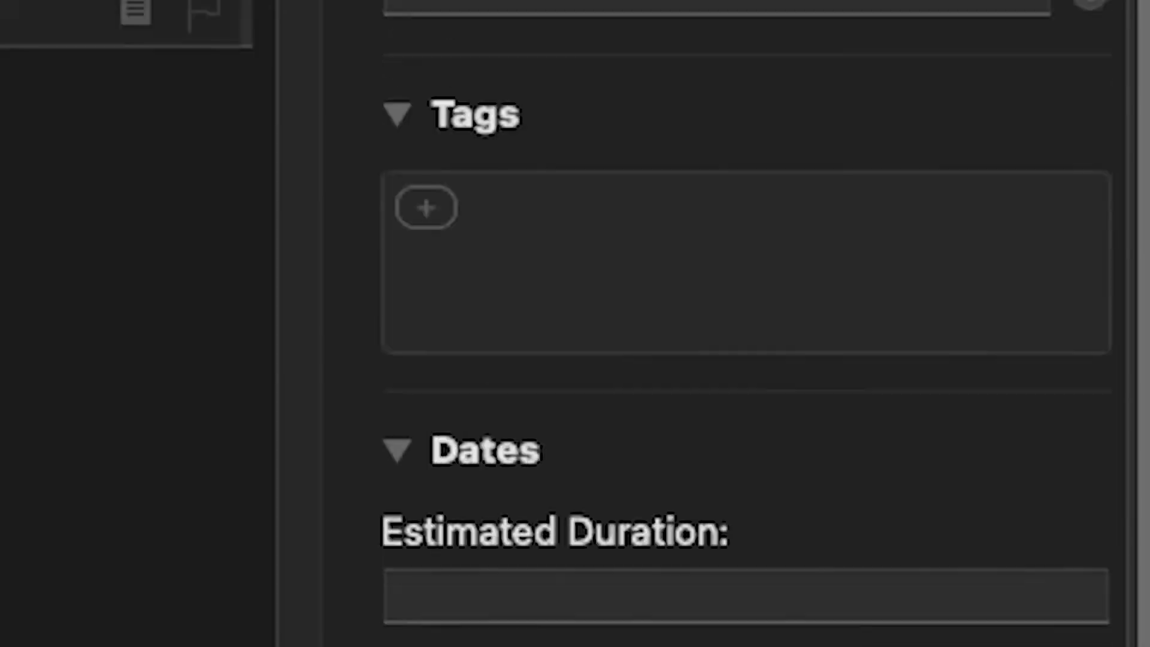
type("Lucas")
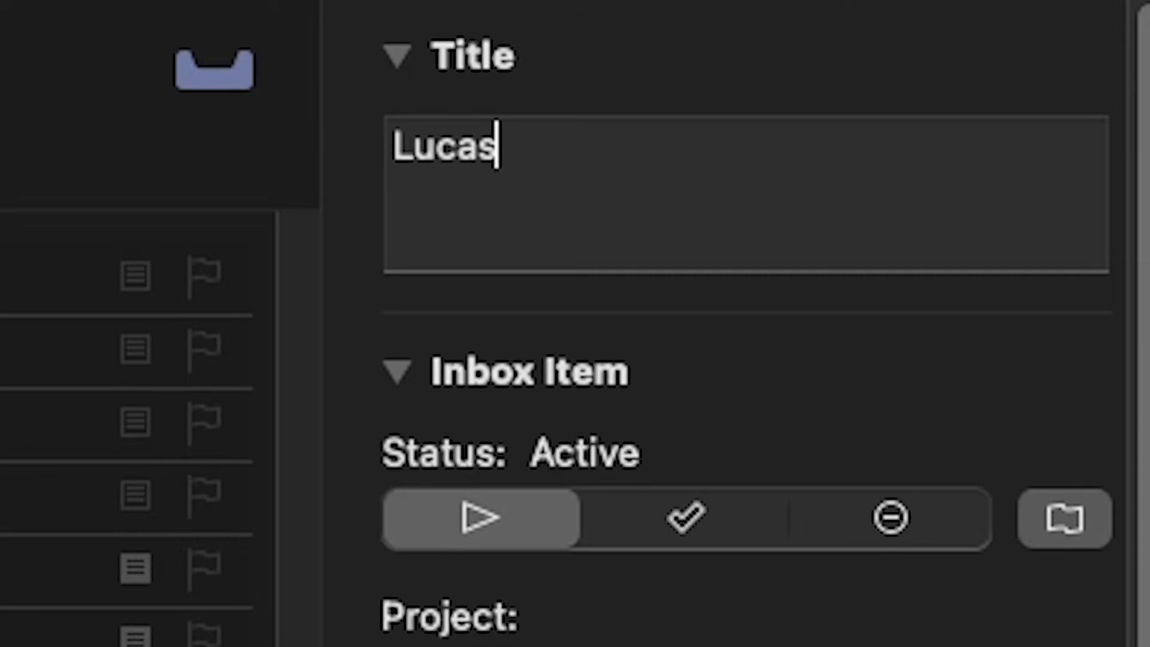
Step: Assign the renamed inbox task to the Check Homework project, then return to the Projects view
left_click(1010, 646)
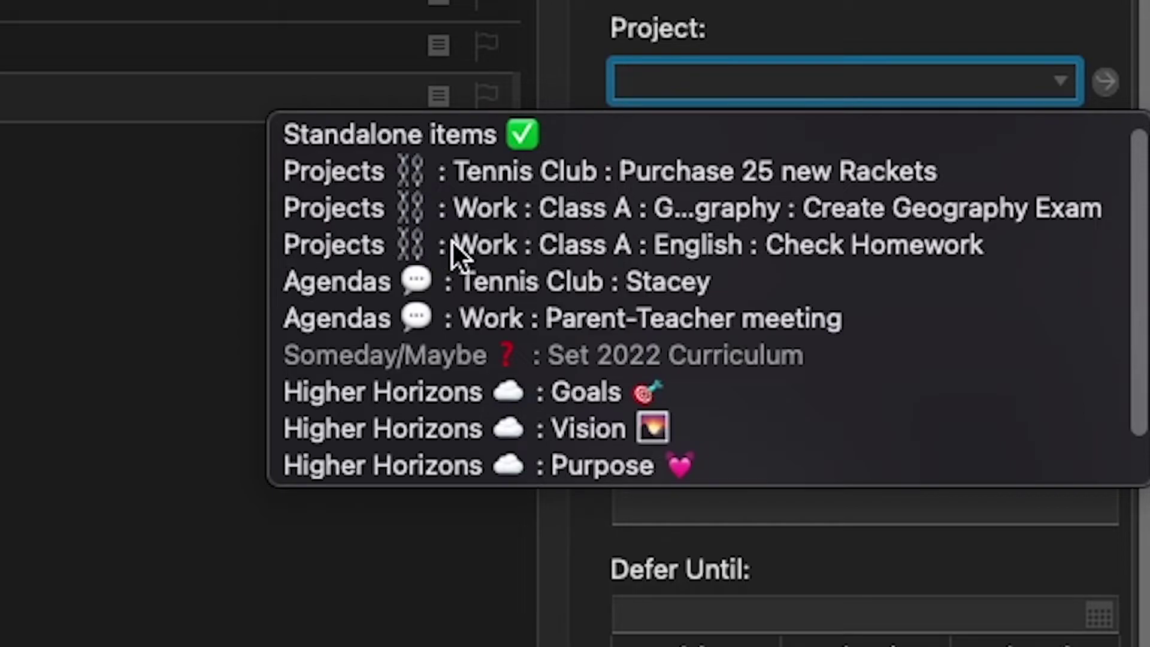
left_click(893, 246)
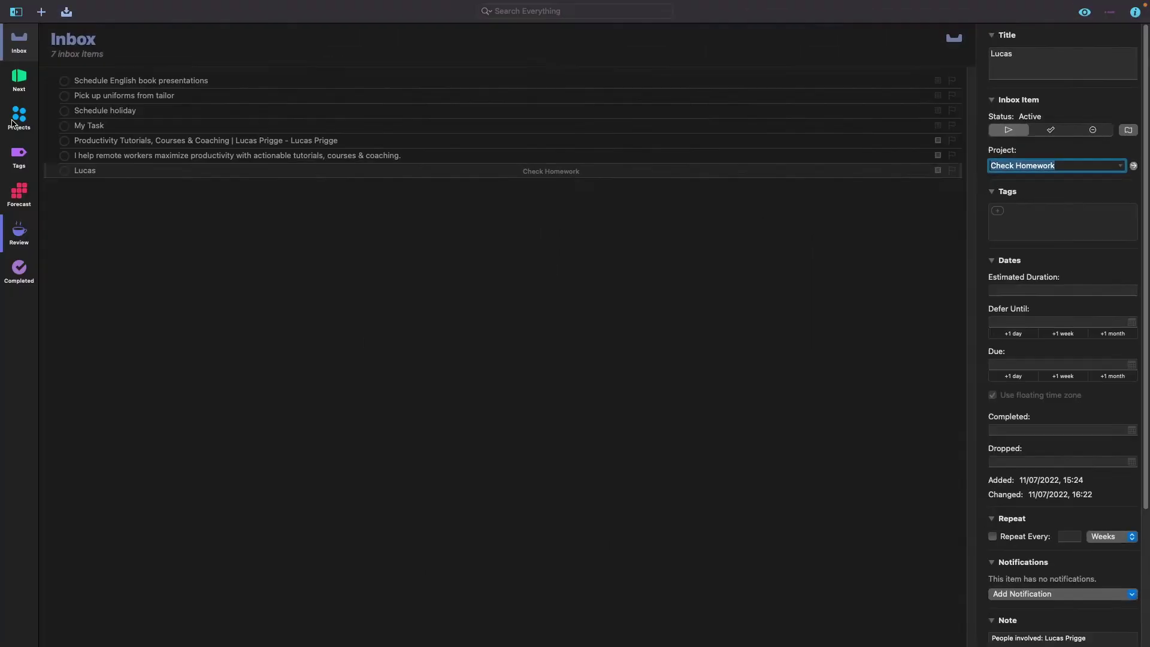
left_click(13, 123)
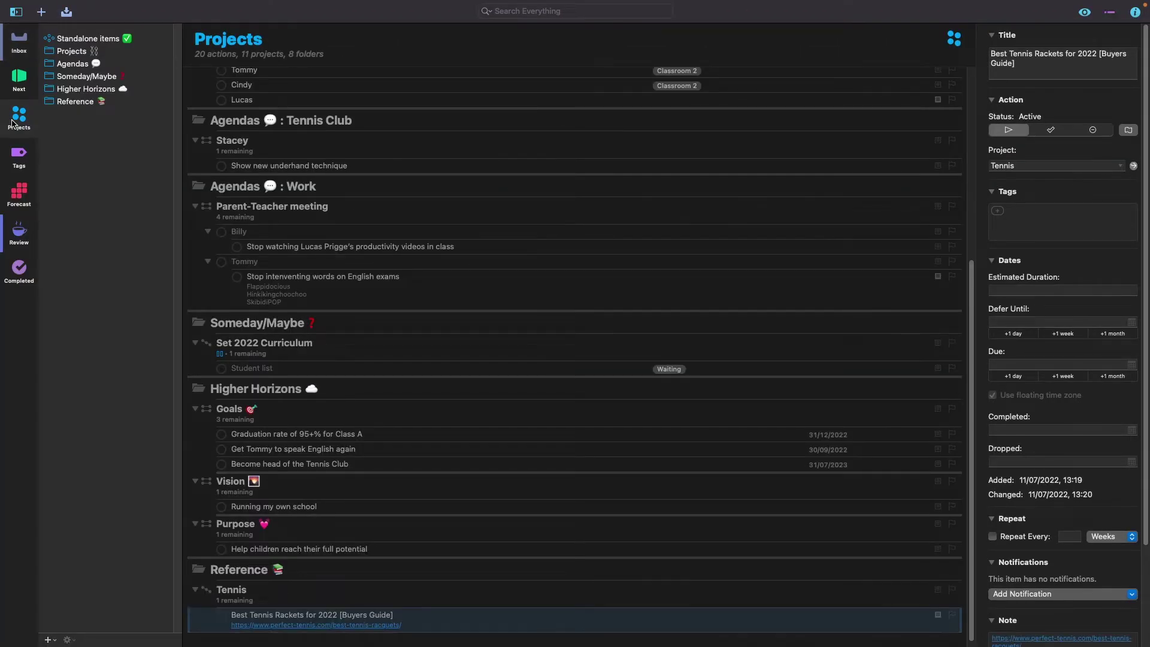
Step: Open Check Homework under Projects > Work > Class A > English and select the filed action
left_click(48, 54)
left_click(60, 76)
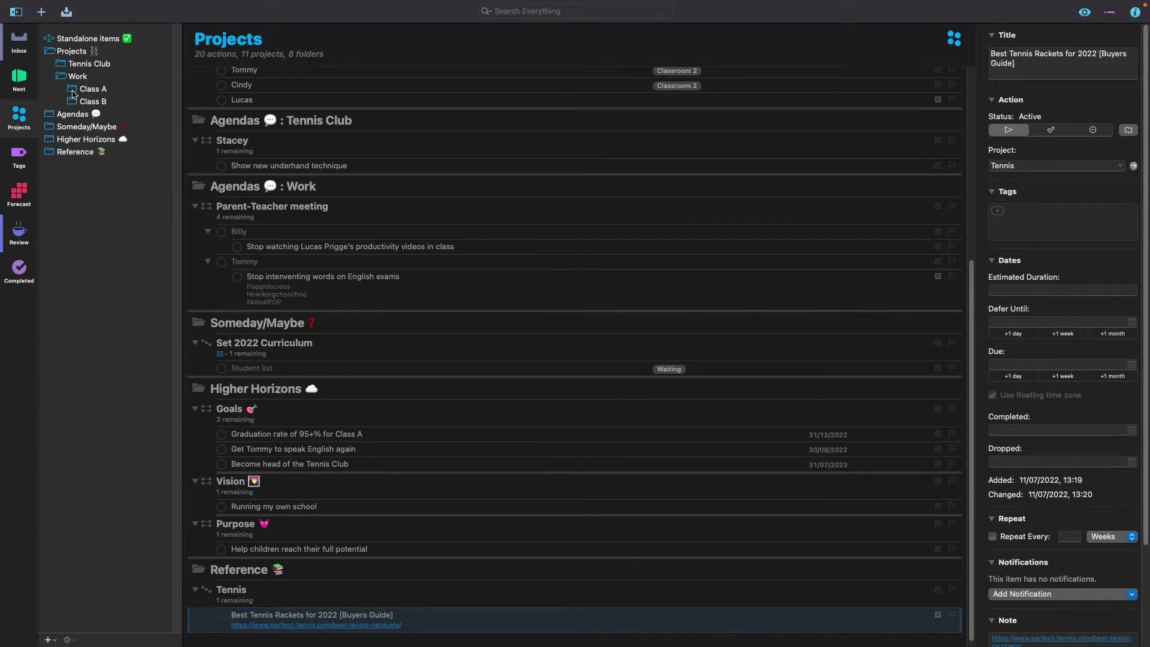
left_click(72, 89)
left_click(82, 114)
left_click(114, 127)
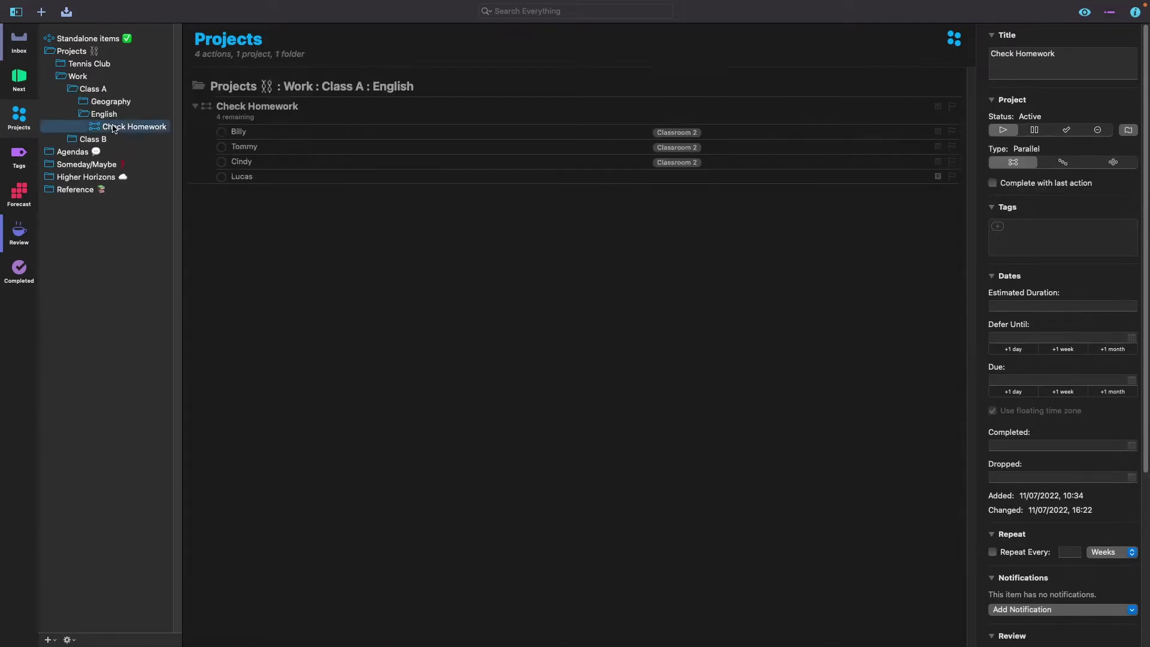
left_click(669, 183)
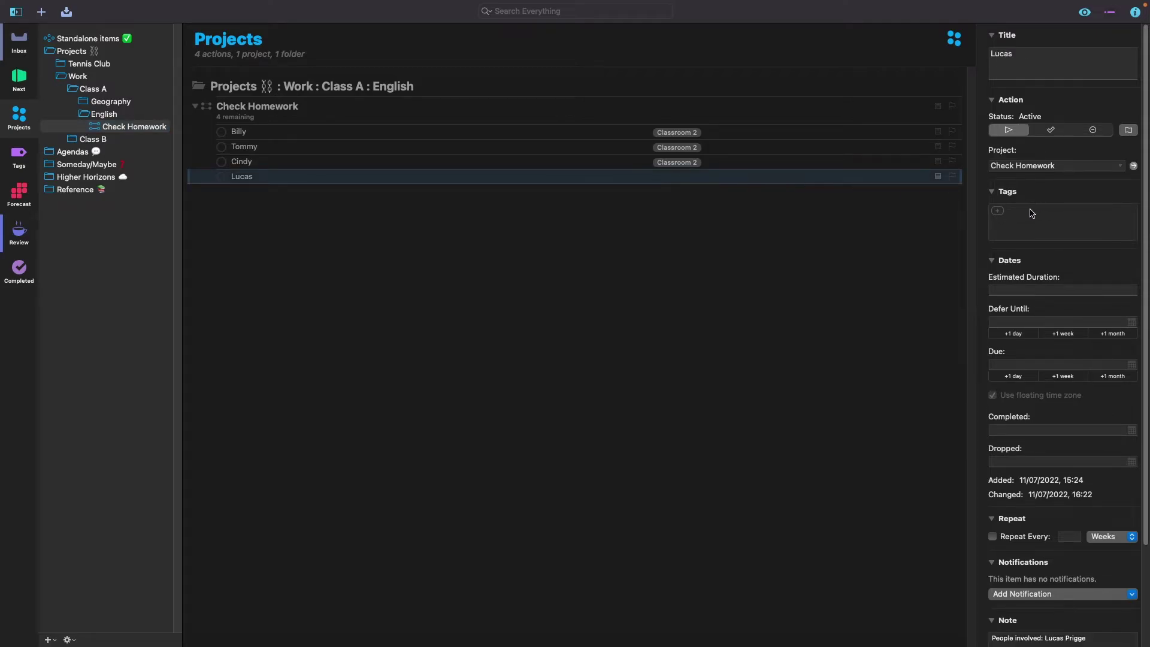
Step: Tag the action Classroom 2 and set its estimated duration to 1 hour
left_click(997, 213)
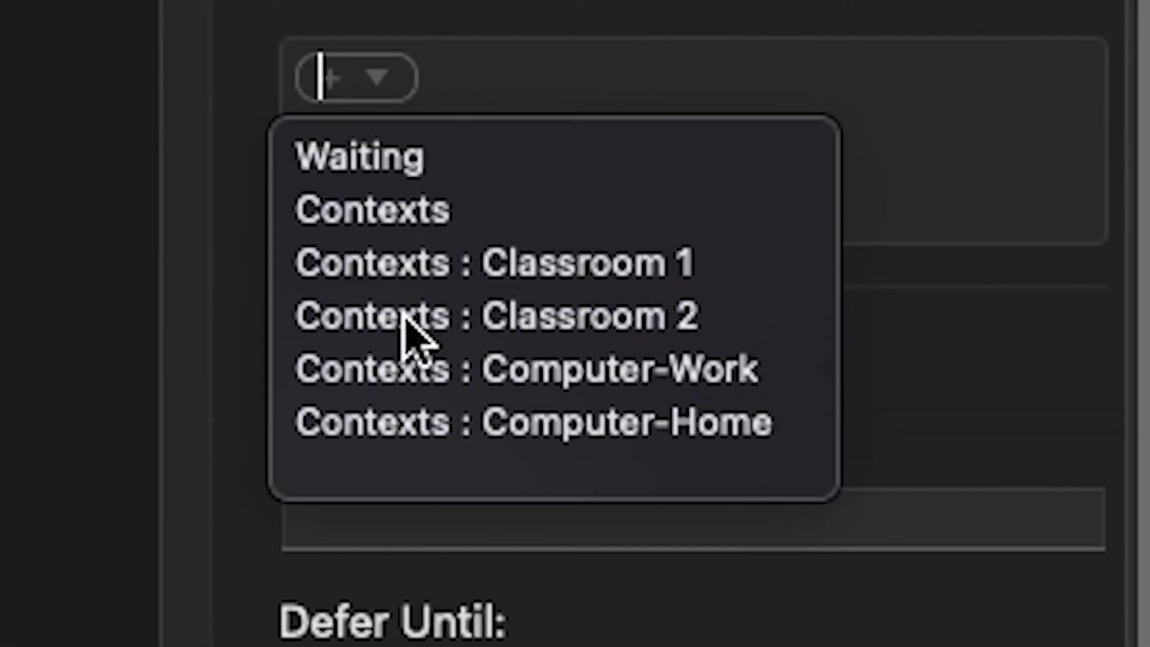
left_click(1012, 255)
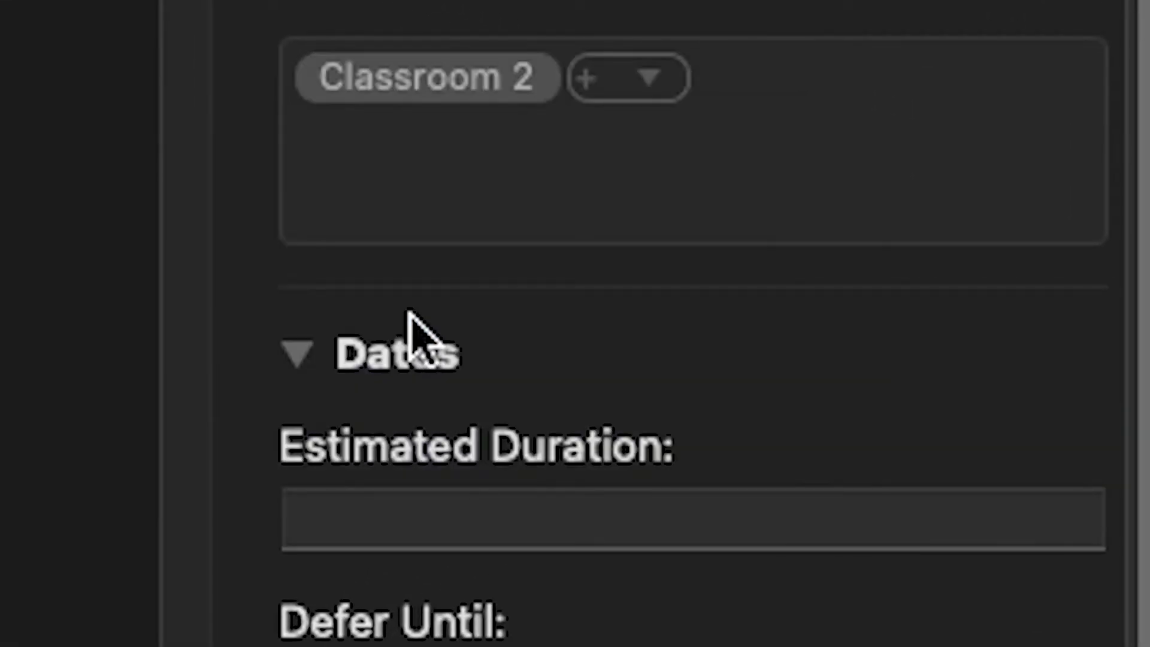
left_click(437, 520)
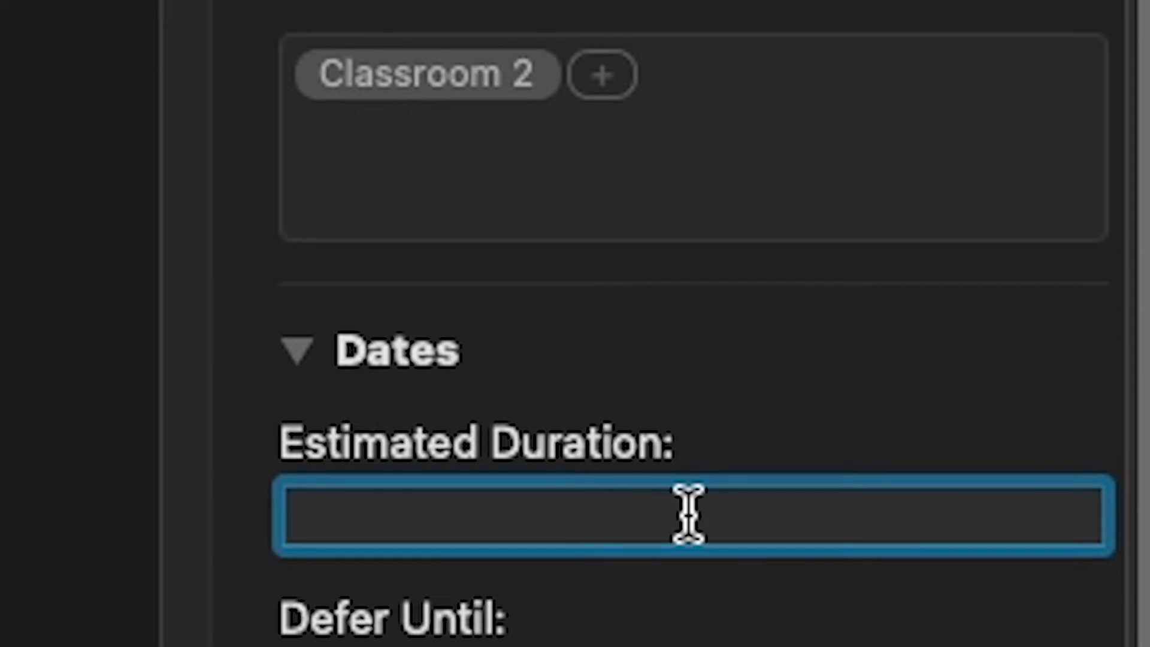
type("1 hour")
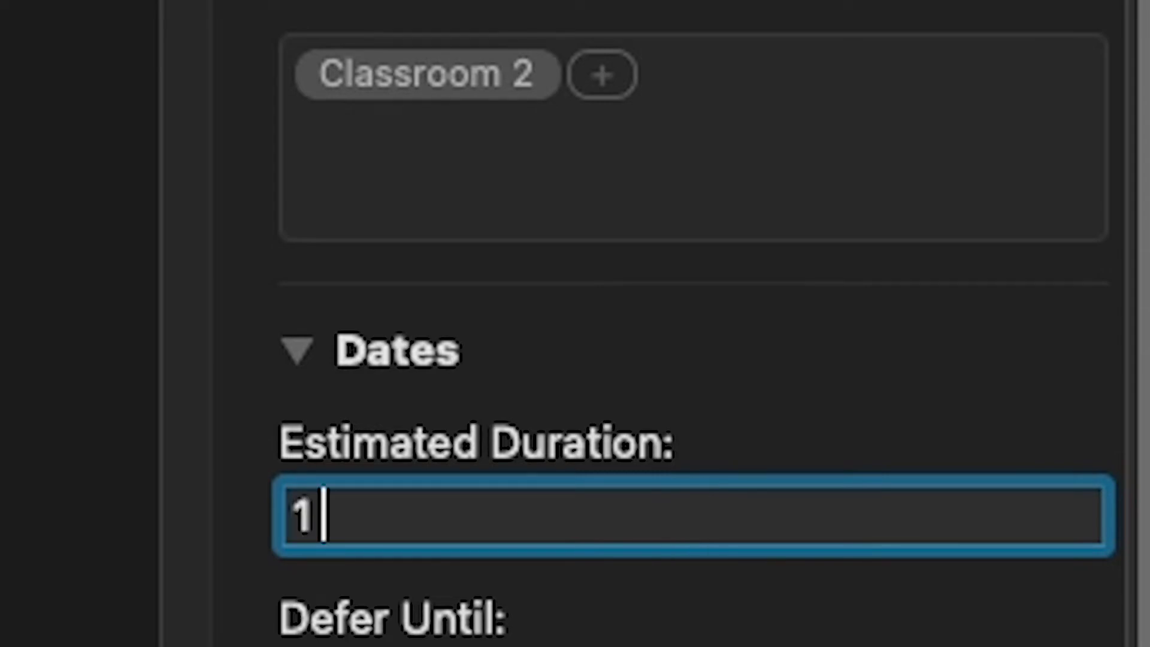
key("Return")
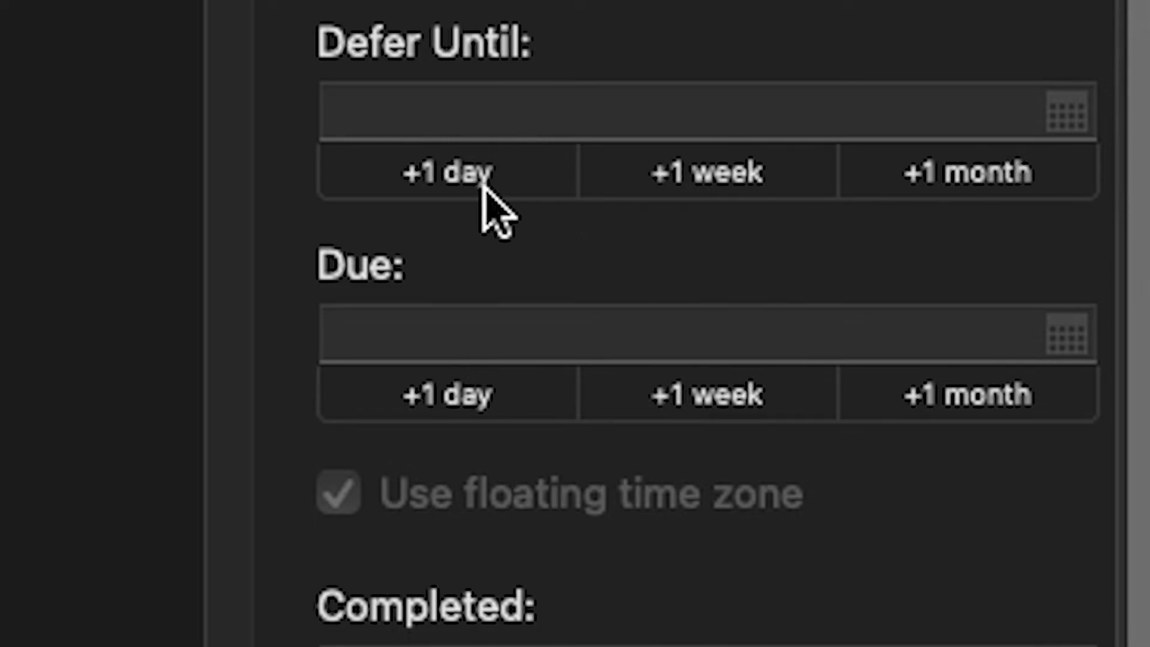
left_click(1057, 117)
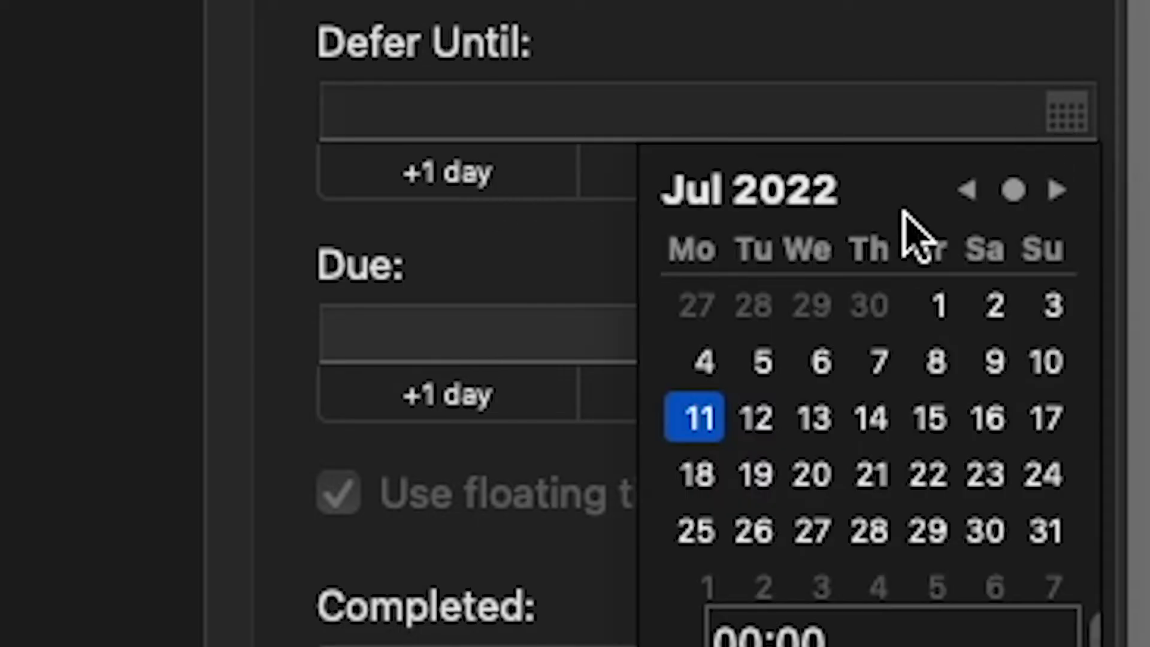
left_click(1004, 60)
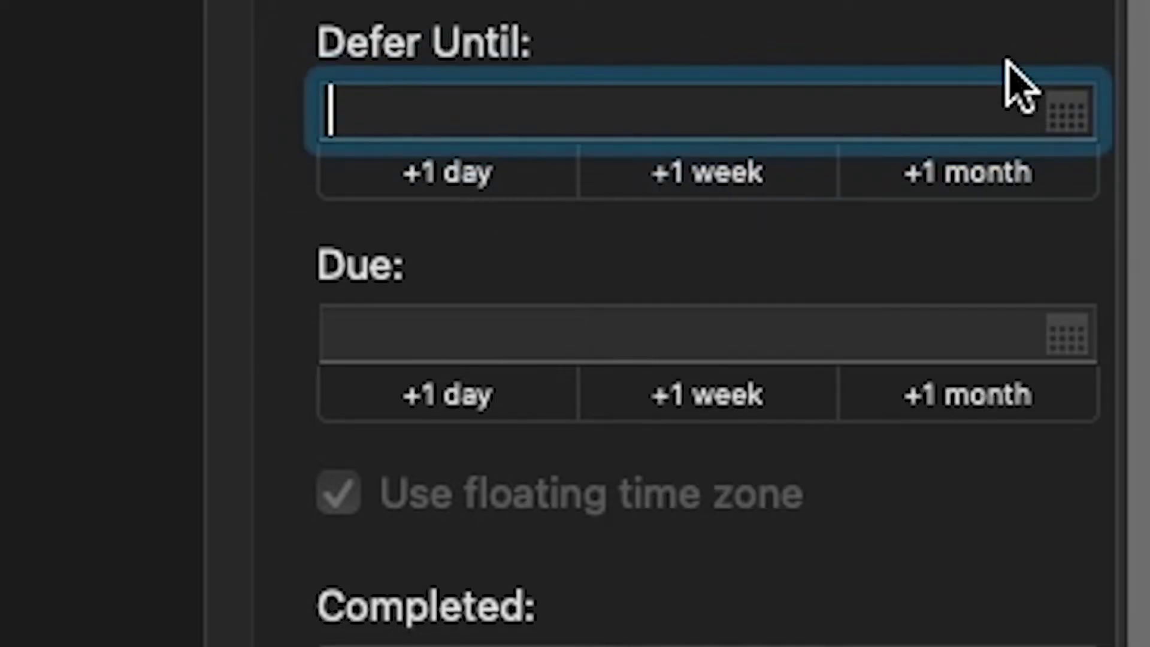
left_click(912, 344)
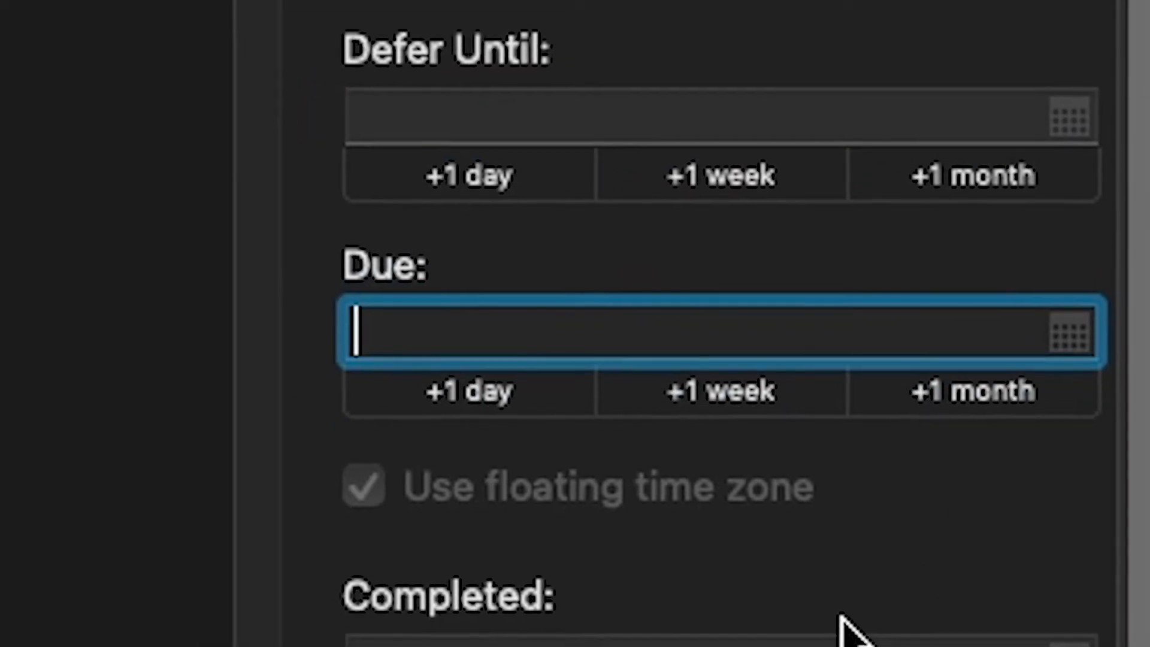
left_click(506, 388)
left_click(774, 392)
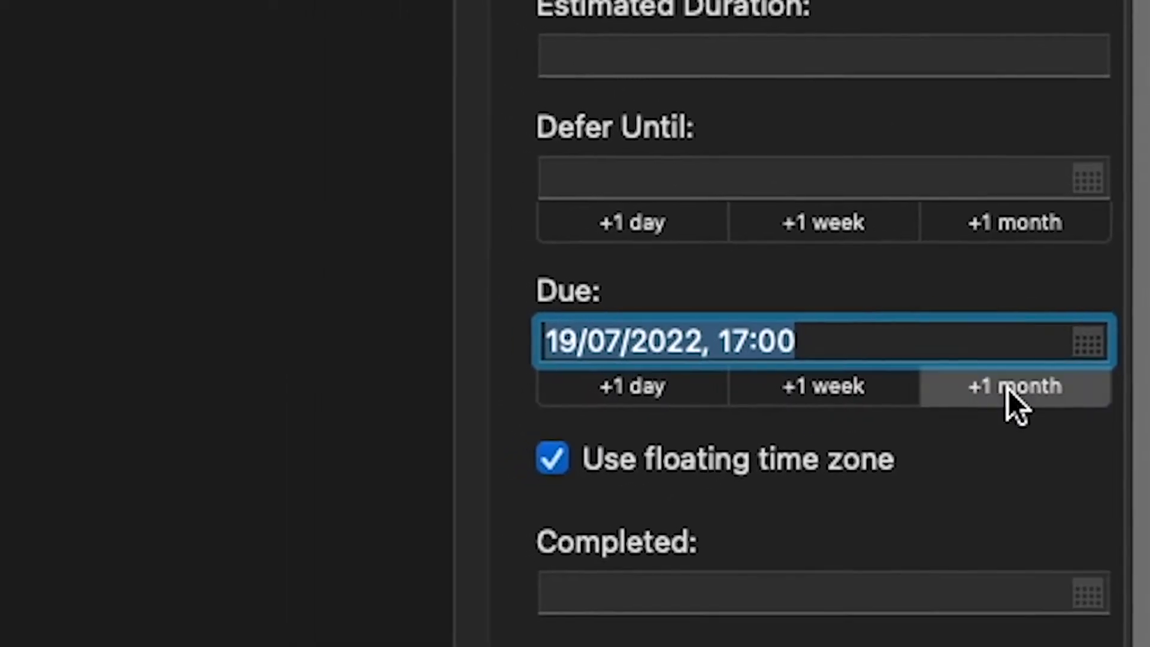
left_click(985, 391)
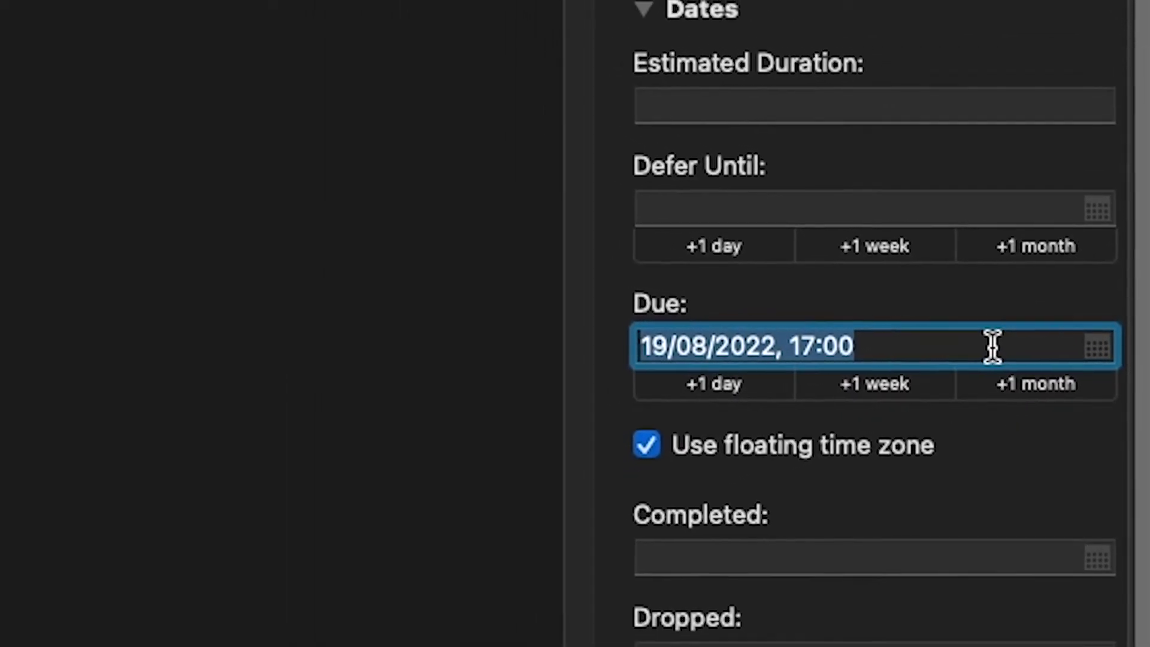
key("BackSpace")
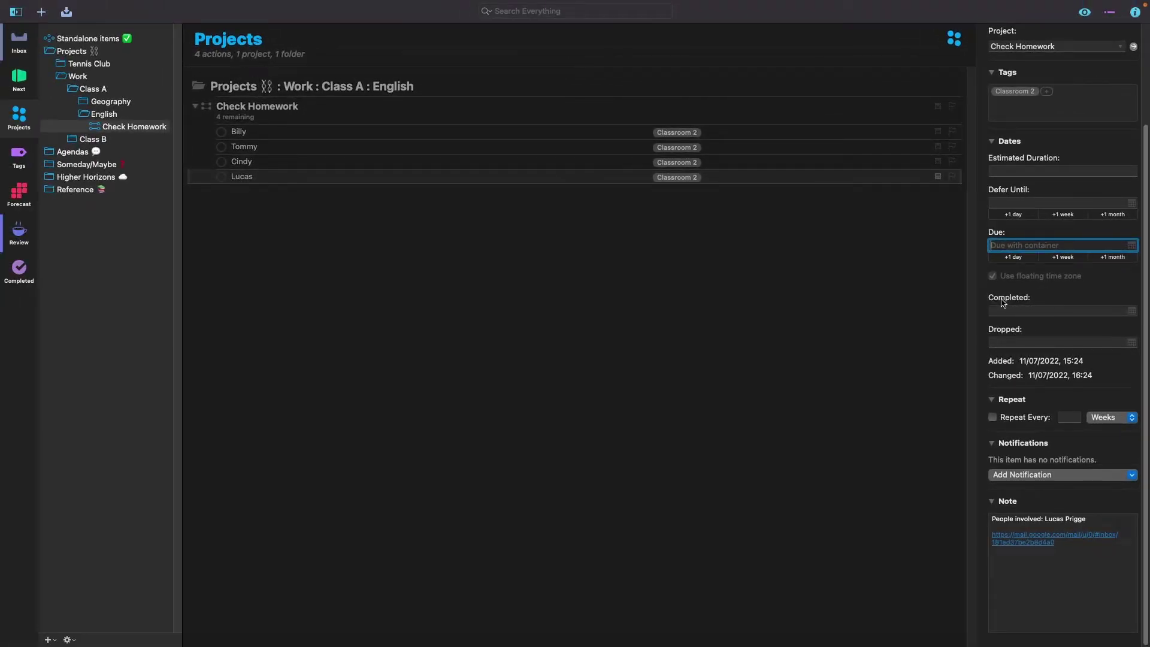
scroll(1126, 311, "up", 5)
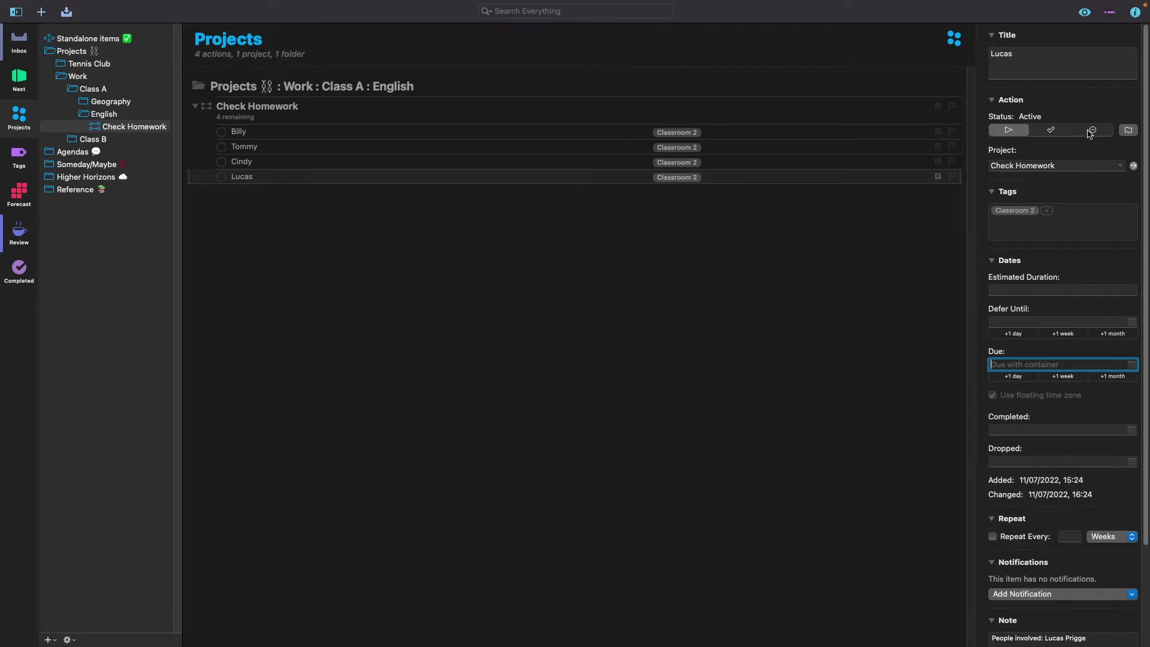
left_click(1053, 131)
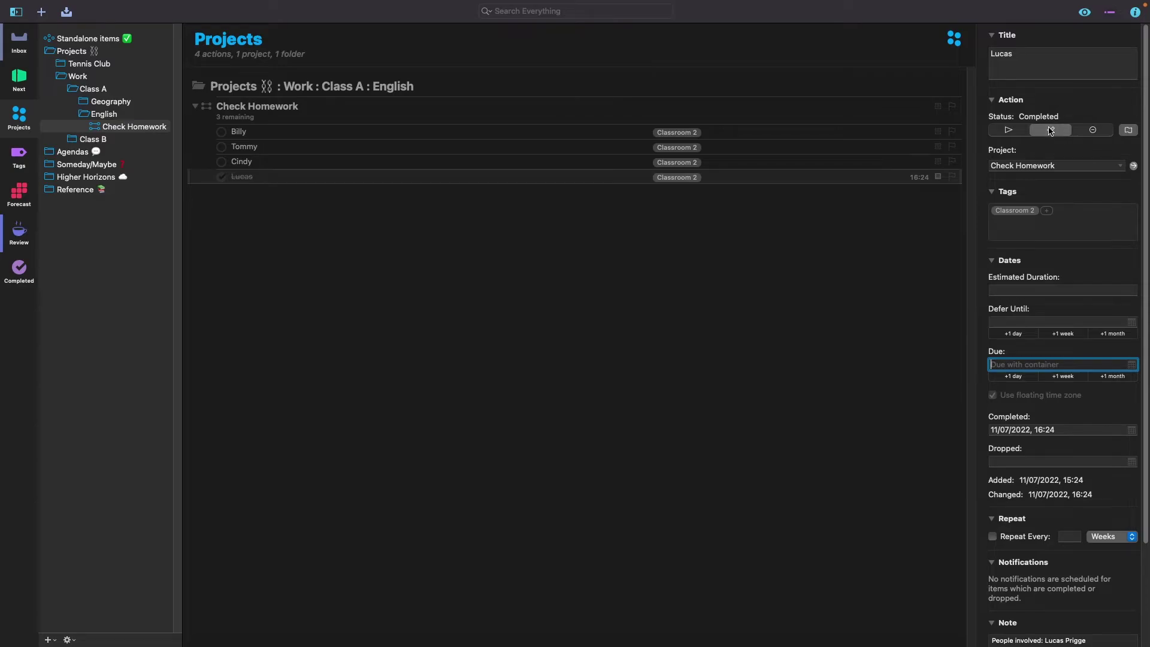
left_click(1009, 130)
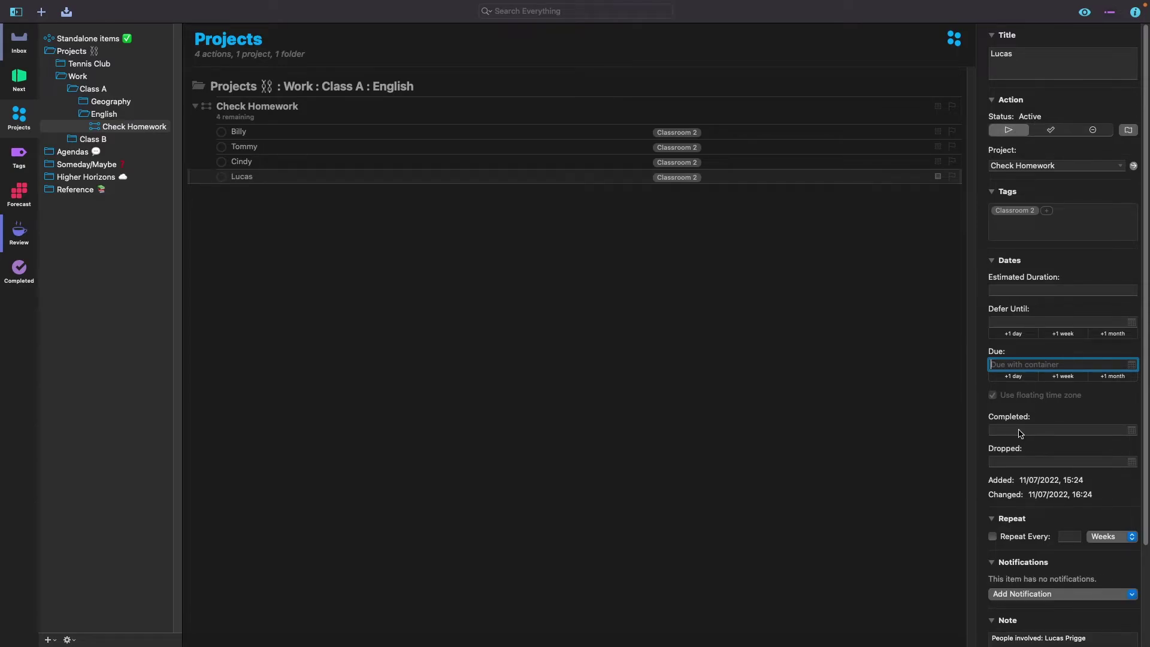
scroll(1021, 433, "down", 5)
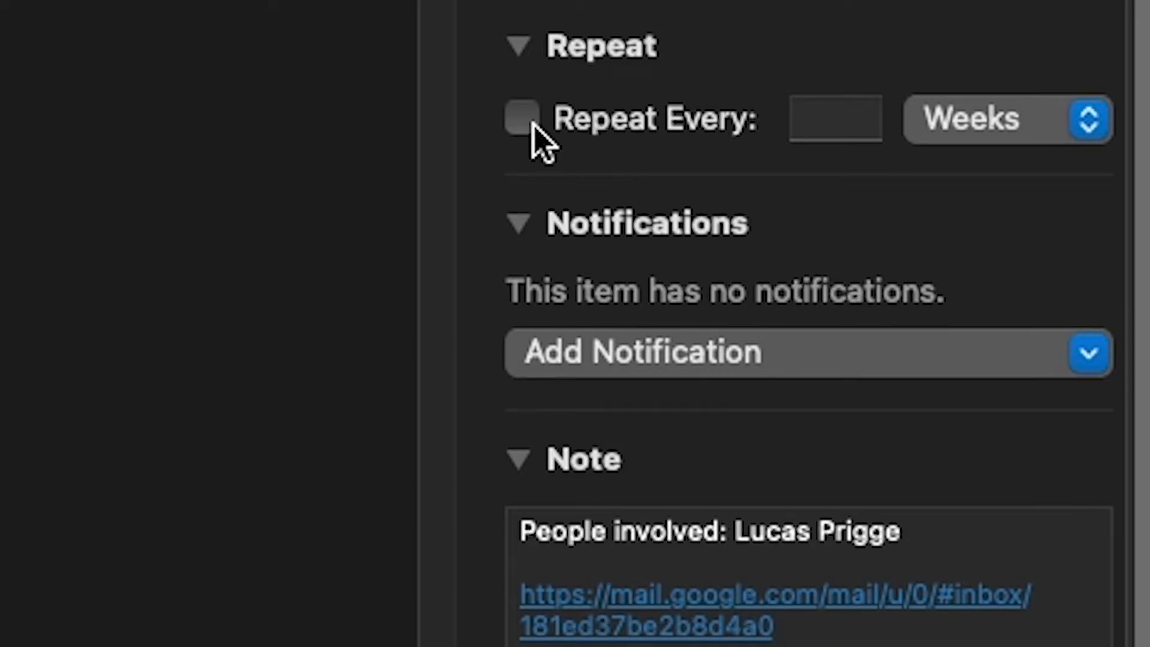
Step: Try a weekly Tuesday/Friday repeat, then turn repeating off and add no notification
left_click(523, 118)
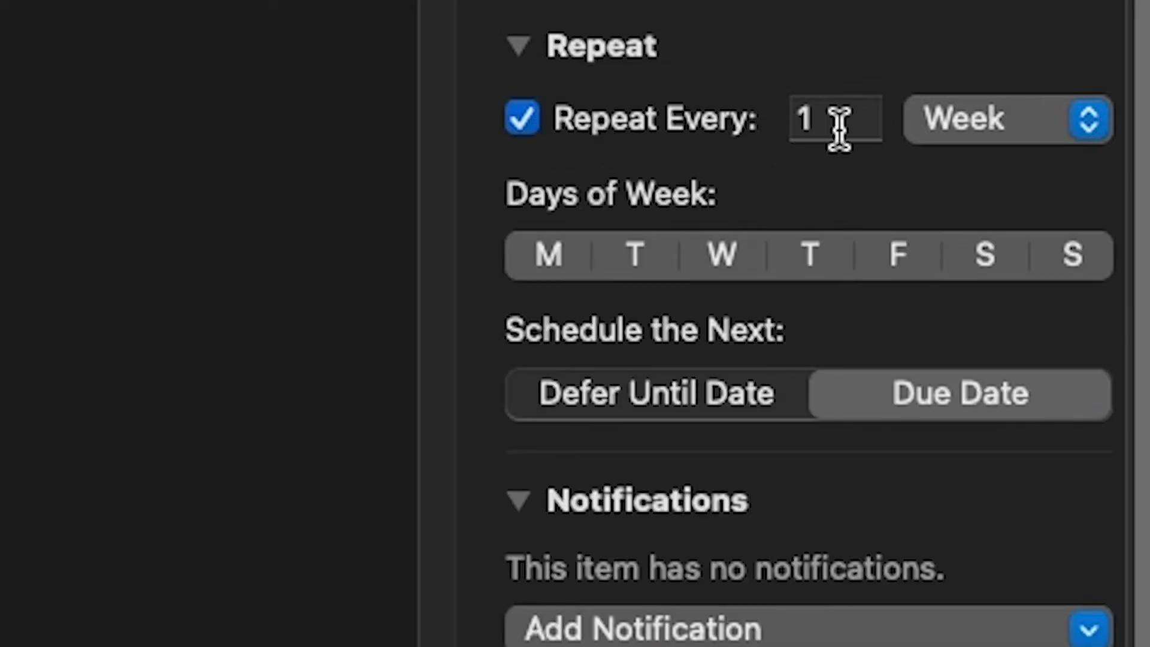
left_click(617, 256)
left_click(893, 246)
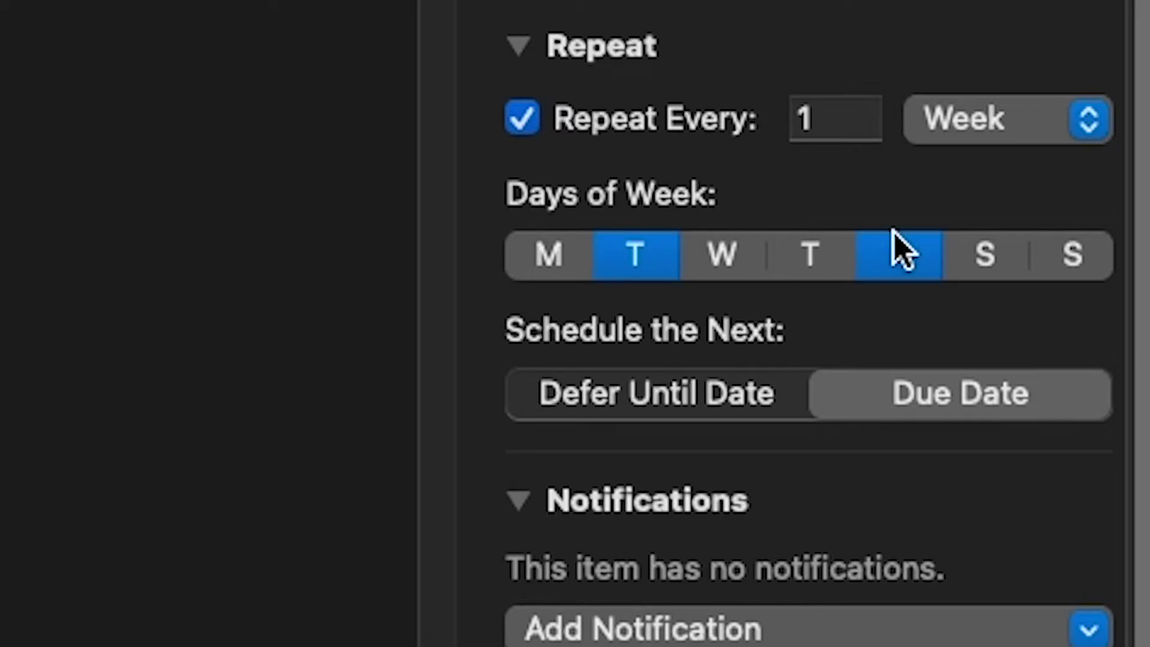
left_click(674, 258)
left_click(865, 266)
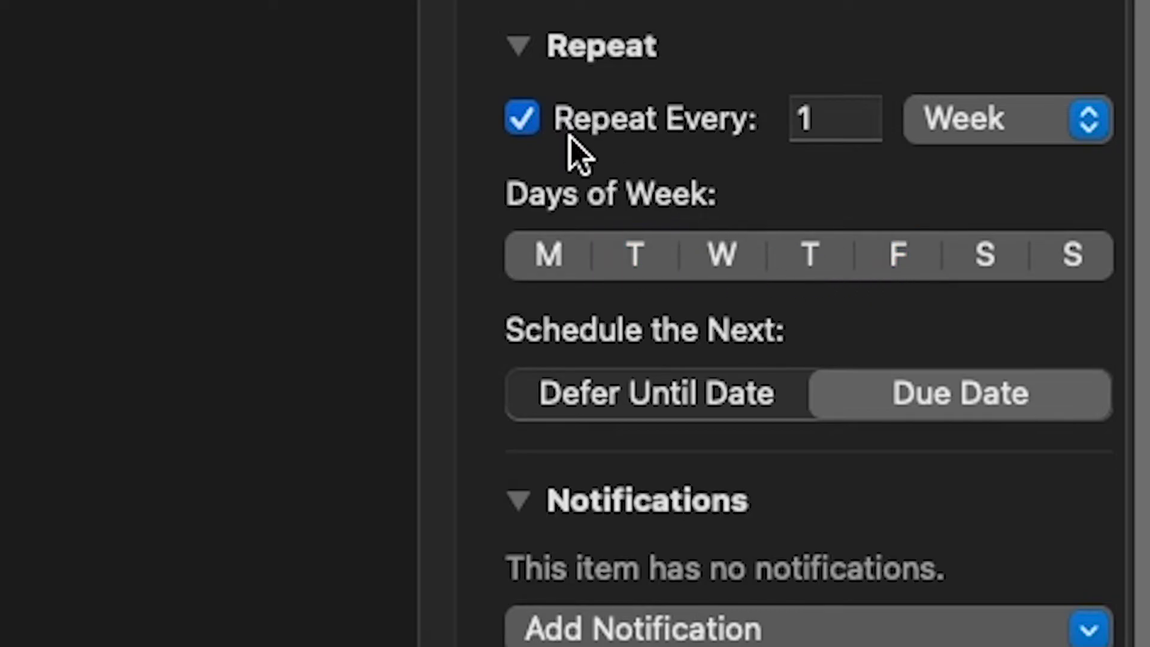
left_click(539, 119)
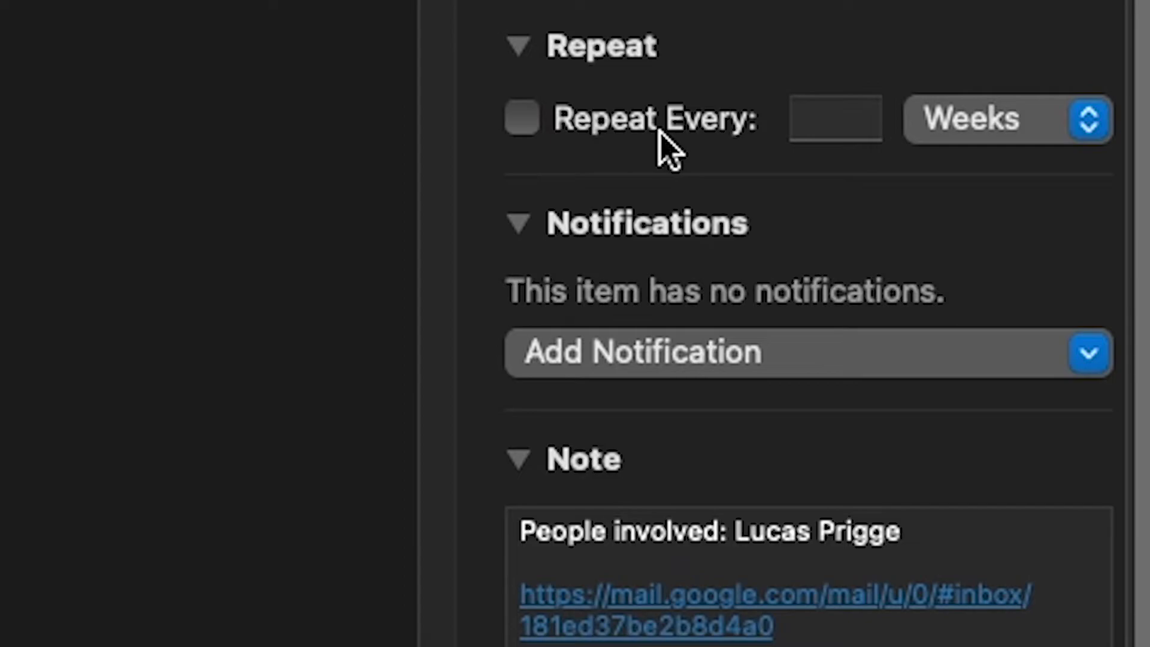
left_click(723, 359)
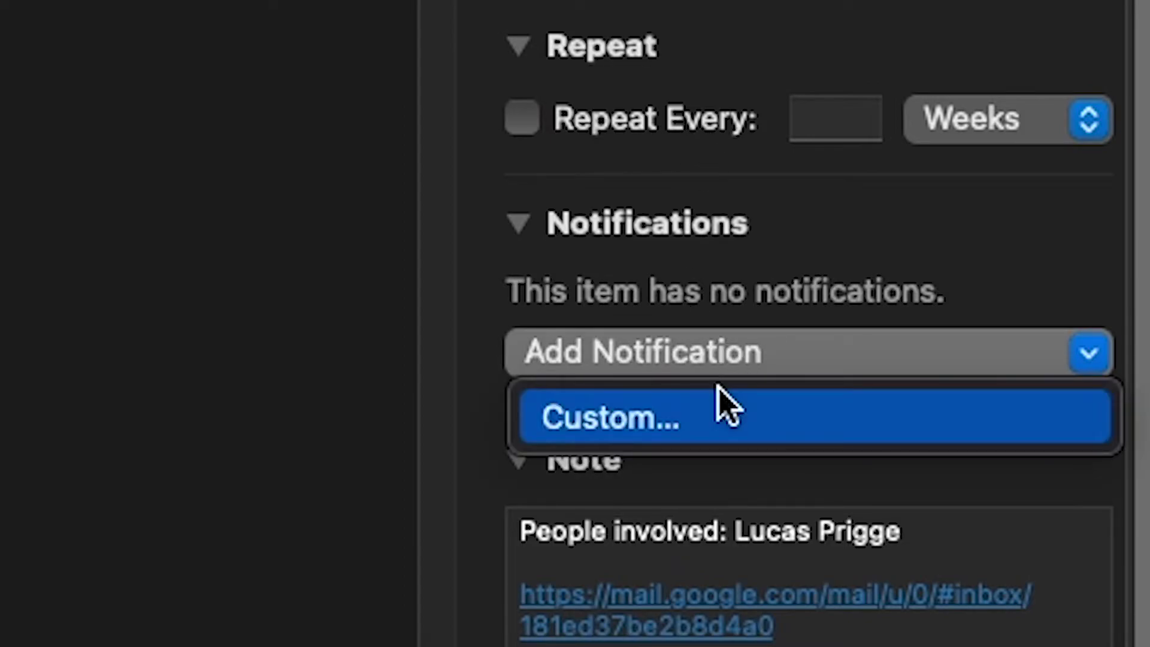
left_click(737, 351)
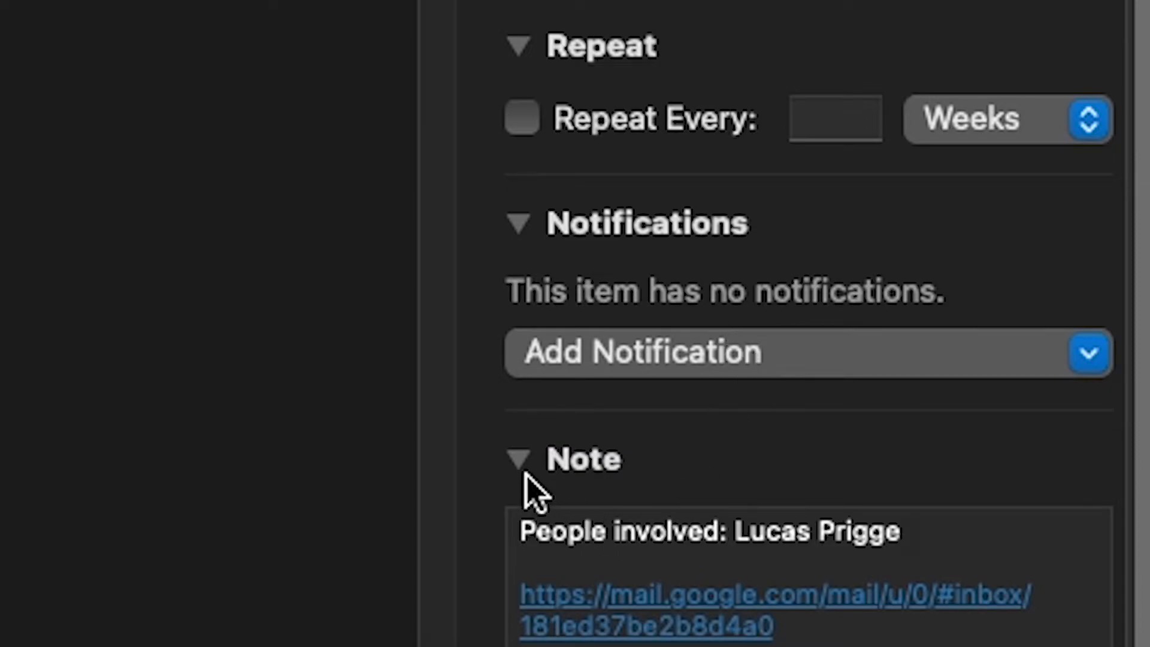
Step: Delete the note's people-involved line and the blank lines, leaving only the mail link
left_click_drag(911, 542, 368, 538)
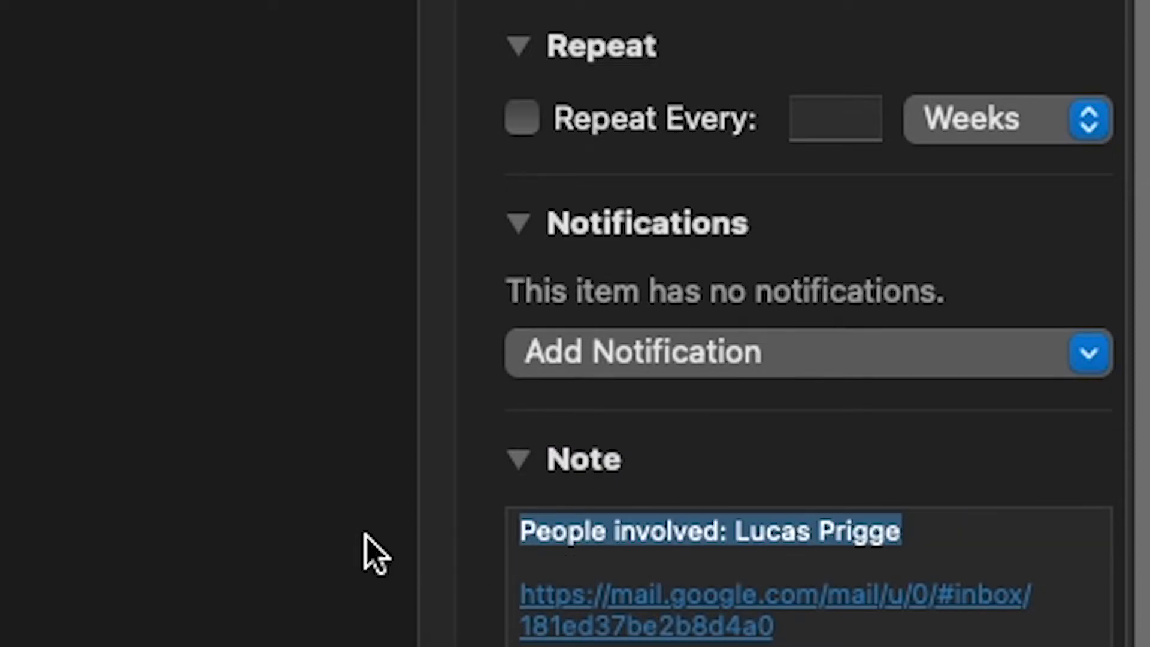
key("BackSpace")
key("Down")
key("Down")
key("BackSpace")
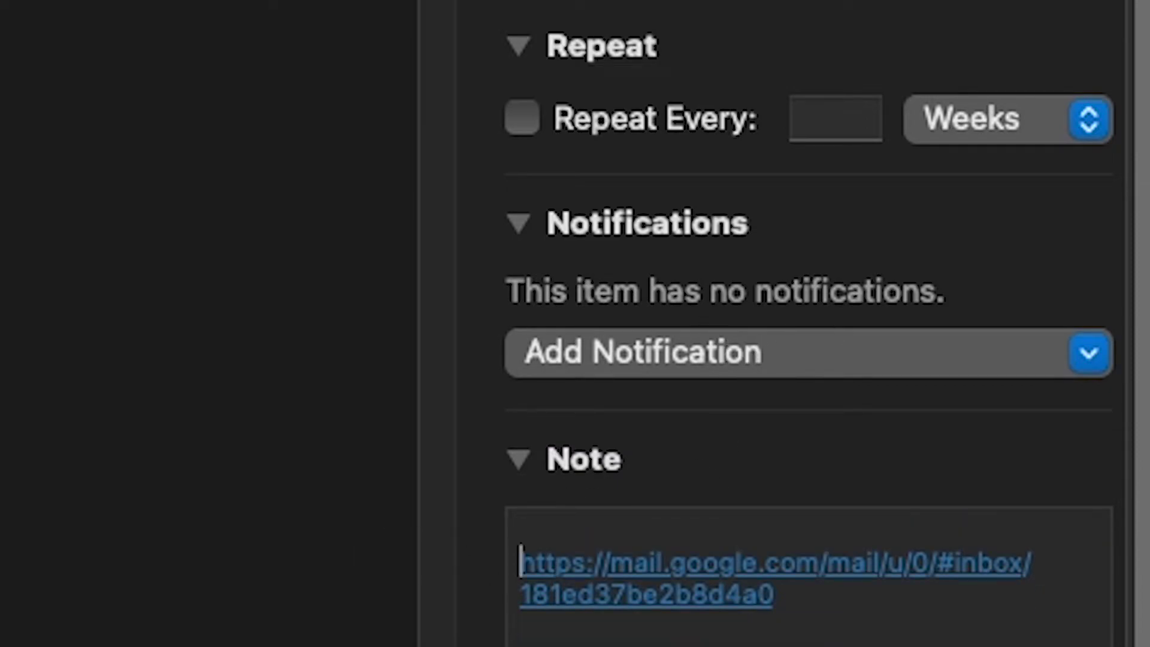
key("BackSpace")
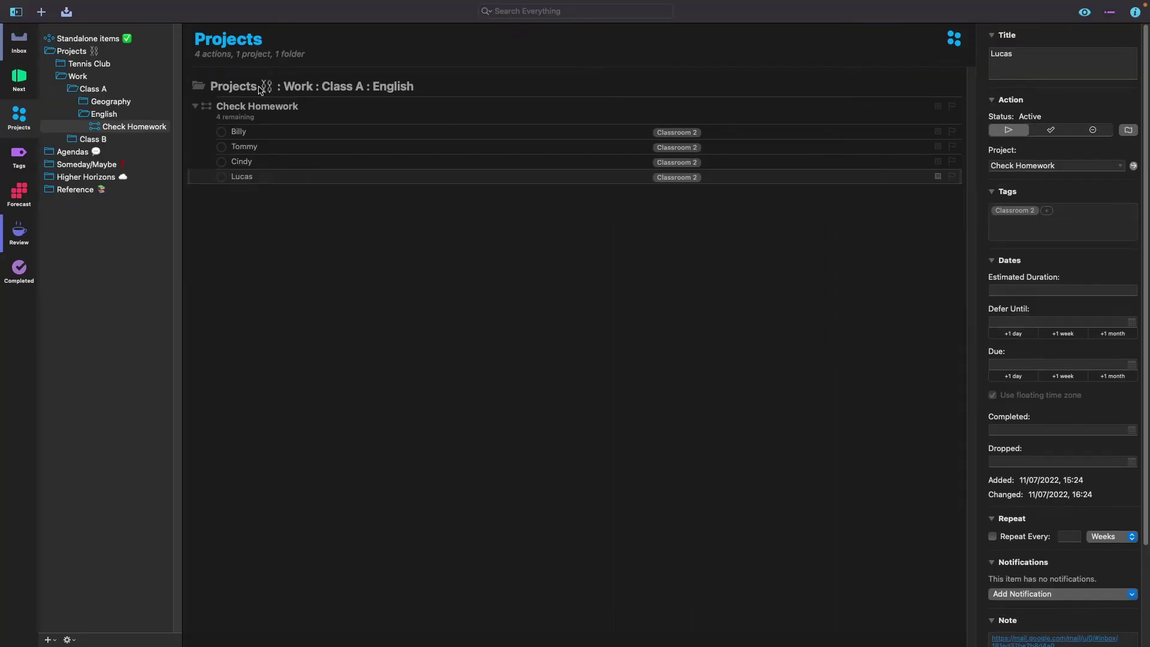
Step: Click through the four Check Homework actions twice to confirm each is tagged Classroom 2
left_click(301, 133)
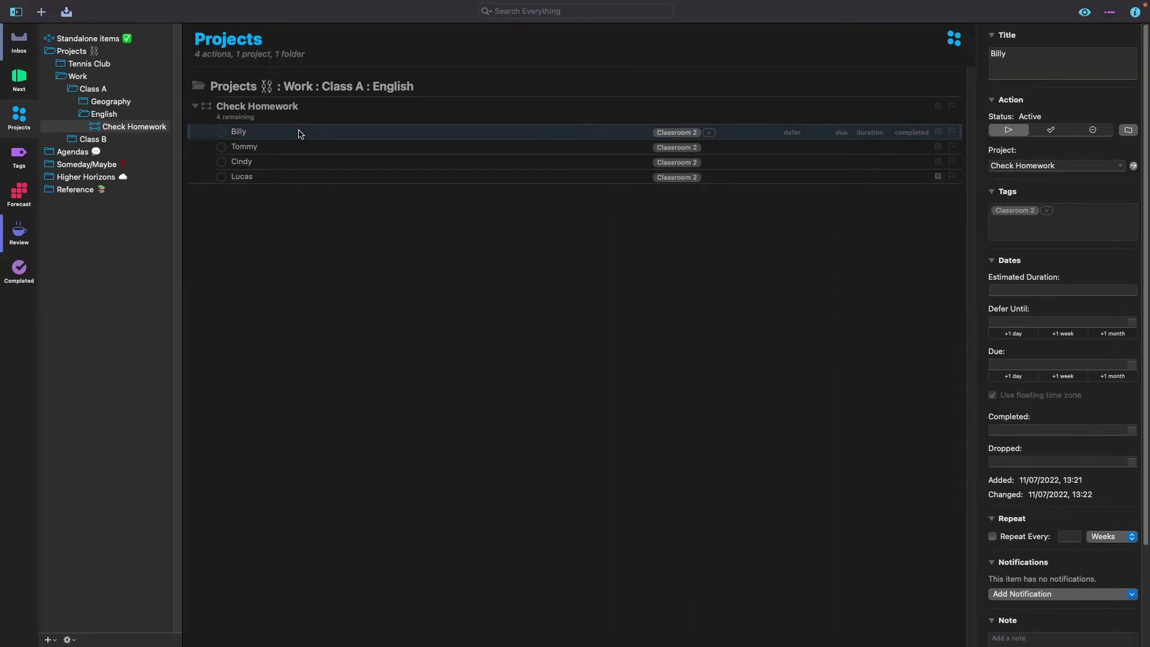
left_click(297, 147)
left_click(293, 161)
left_click(293, 176)
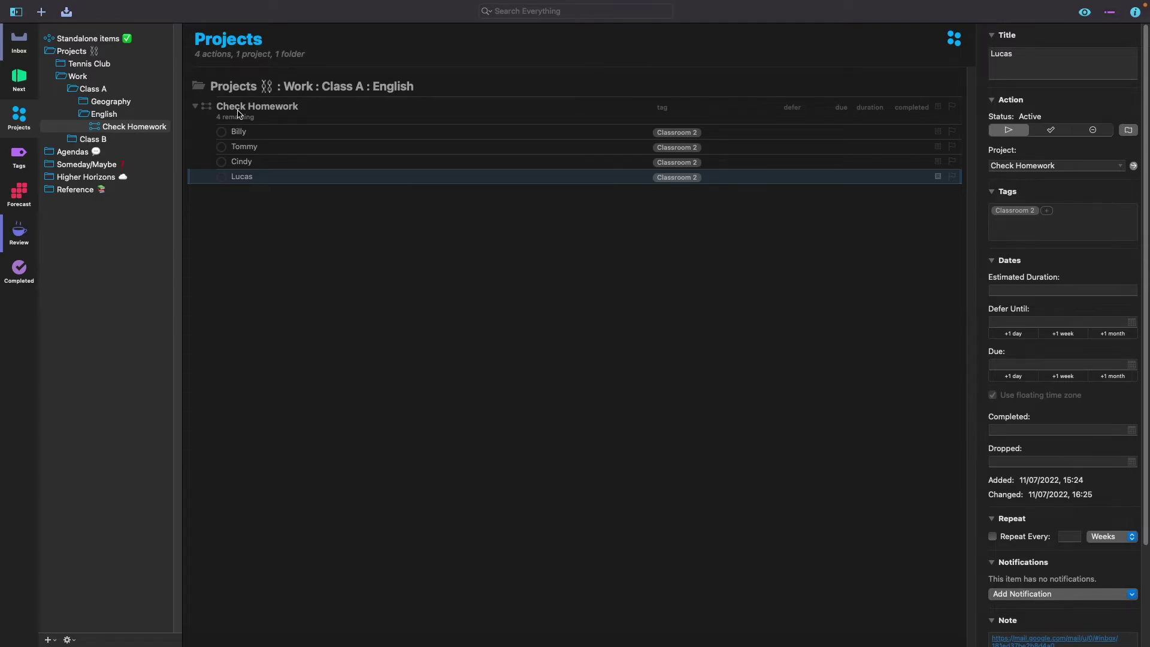
left_click(239, 132)
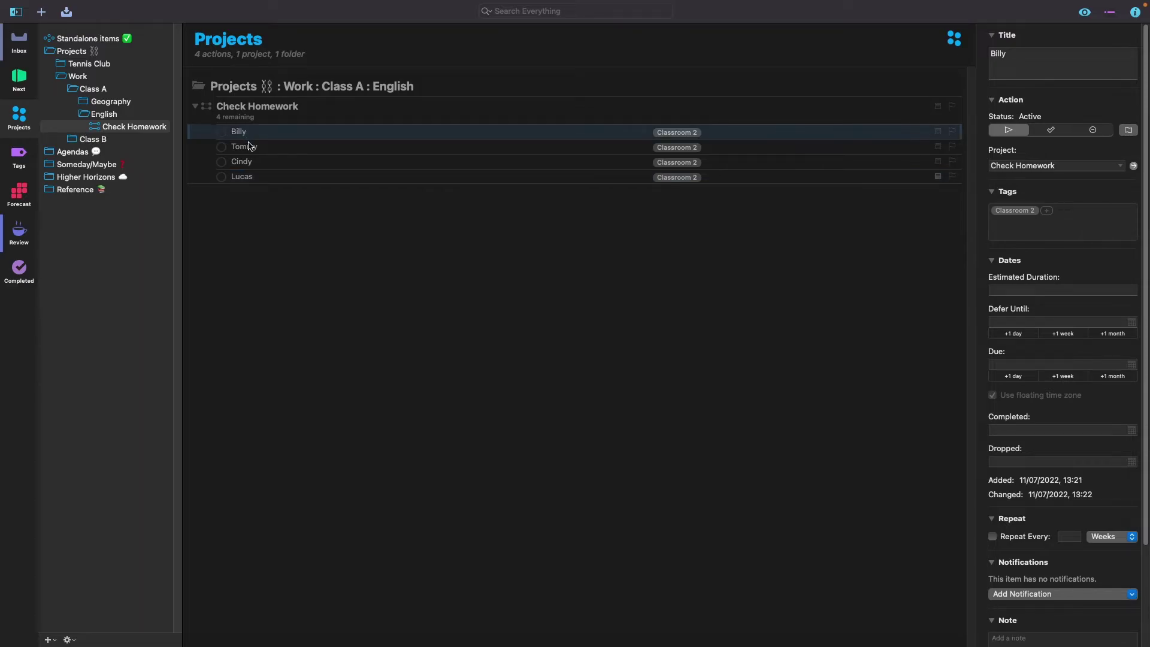
left_click(246, 147)
left_click(248, 161)
left_click(253, 178)
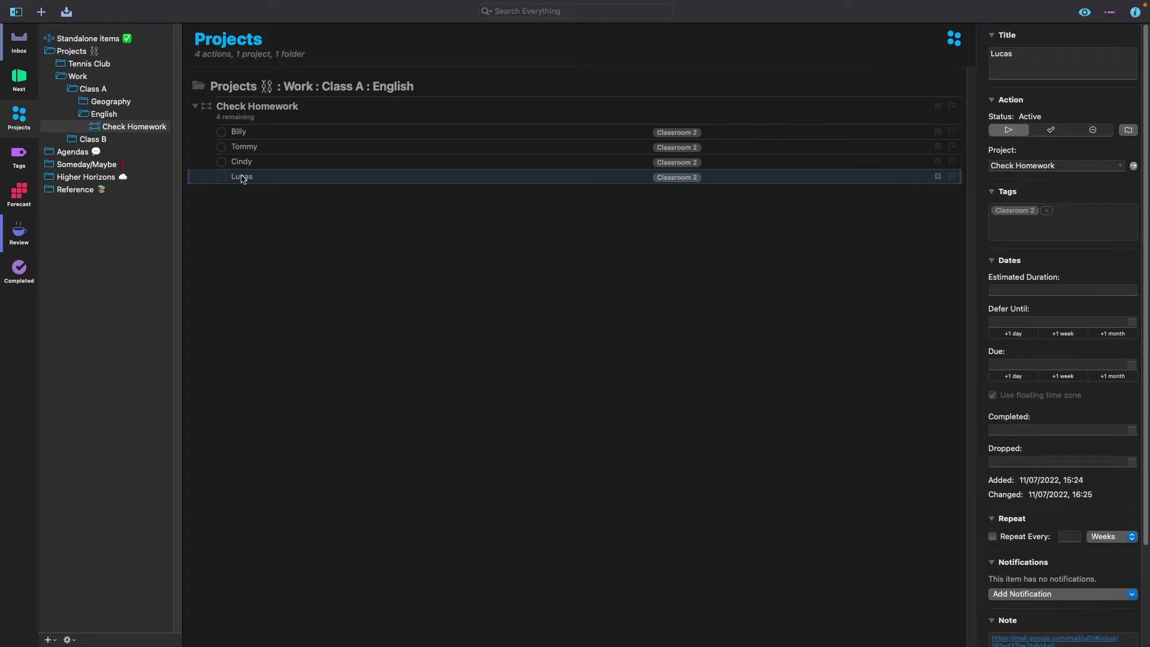
Step: Reselect the first and third homework actions, then expand the Geography folder
left_click(240, 134)
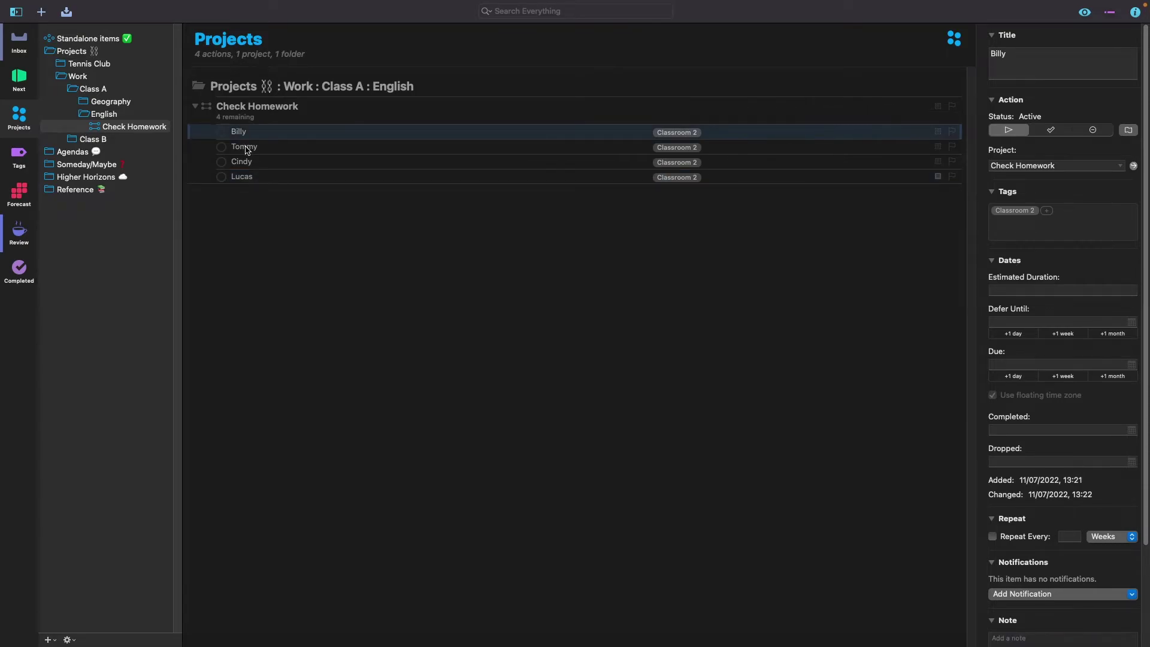
left_click(250, 162)
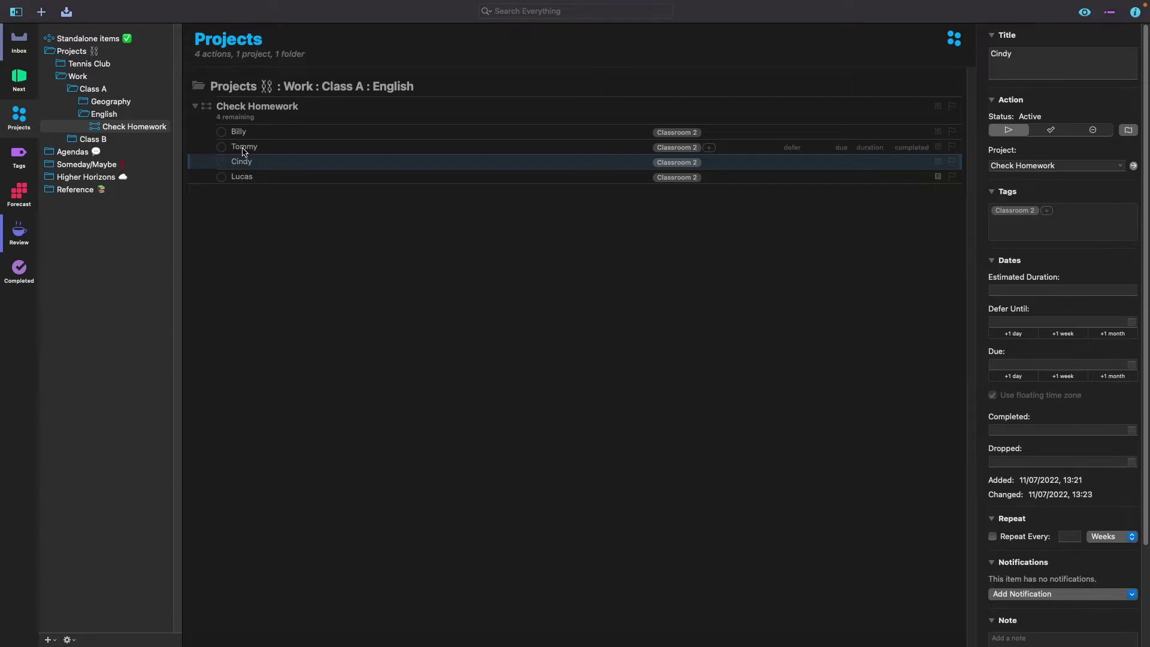
left_click(85, 103)
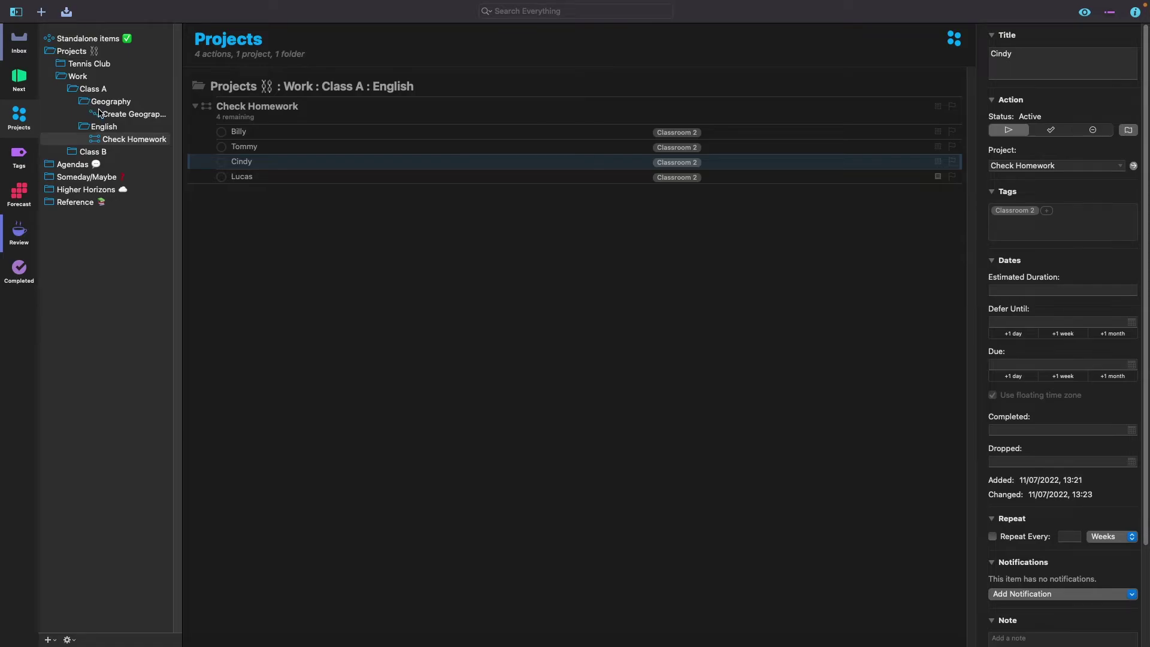
left_click(111, 115)
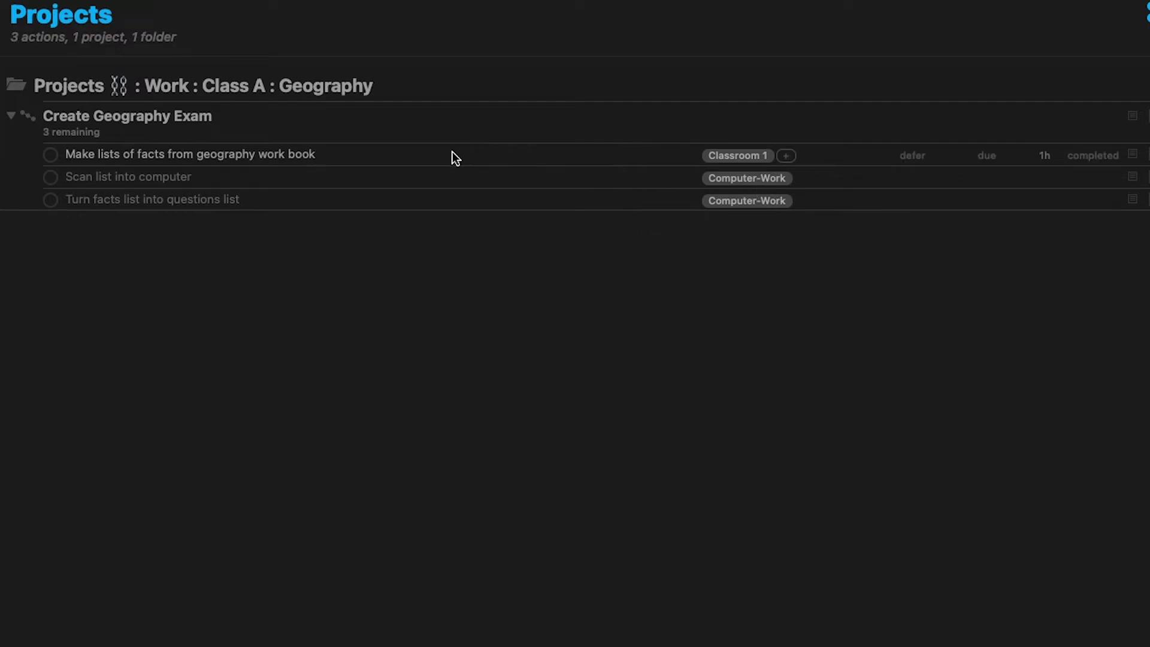
left_click(218, 181)
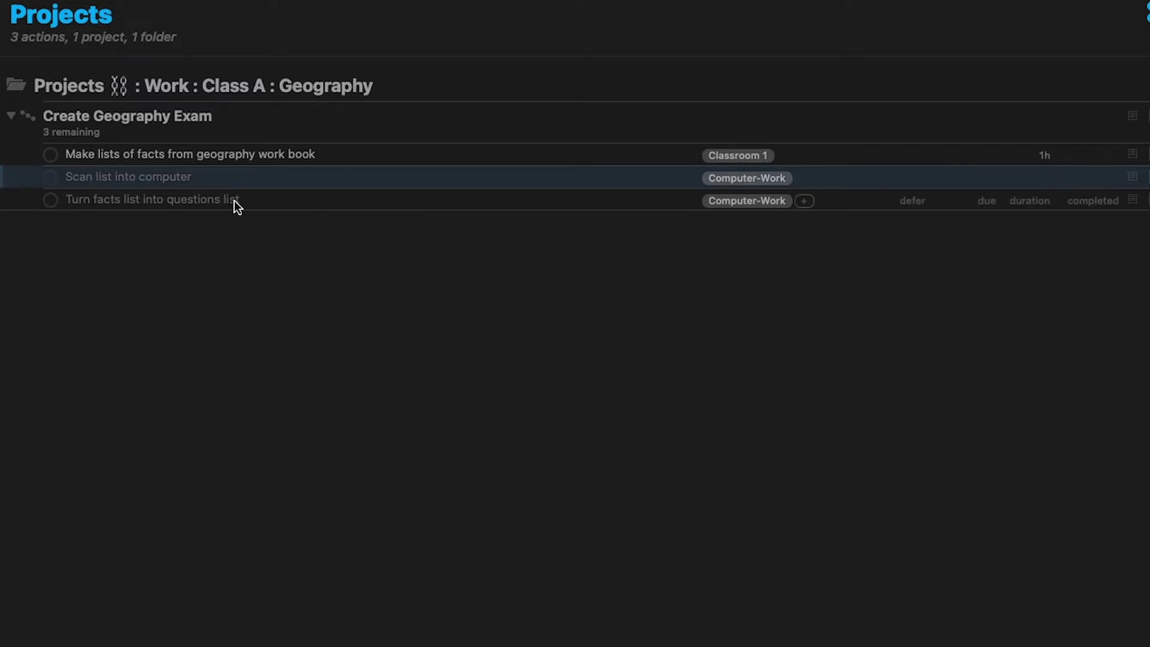
left_click(235, 200)
left_click(254, 177)
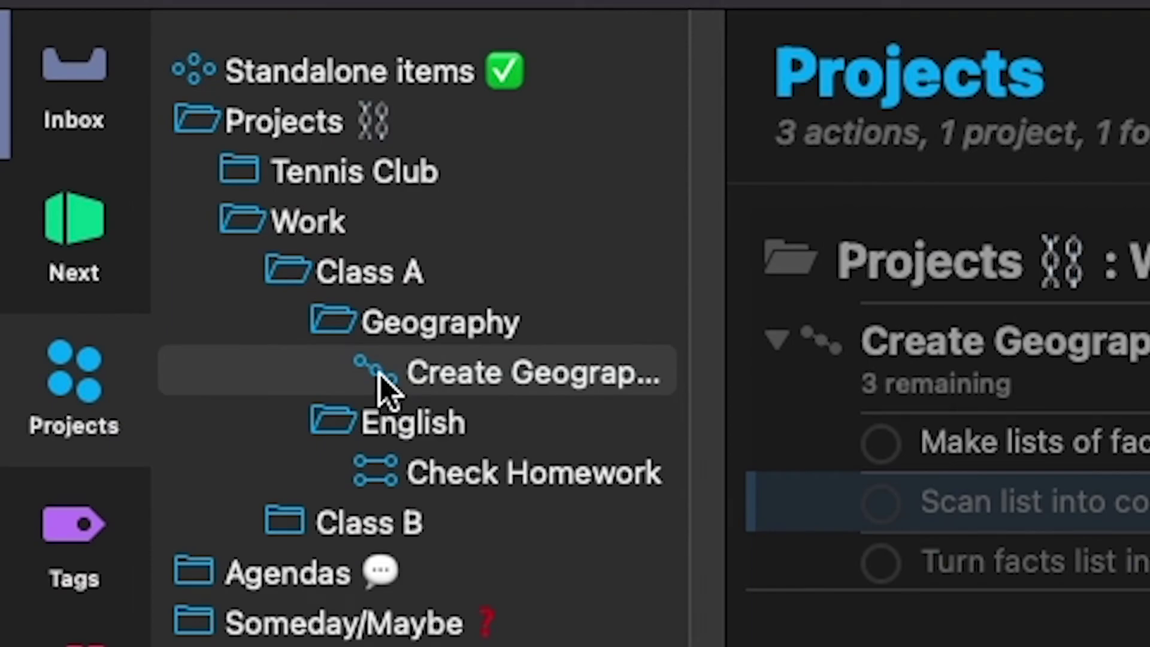
Step: Set the Create Geography Exam project's type to Sequential
right_click(544, 379)
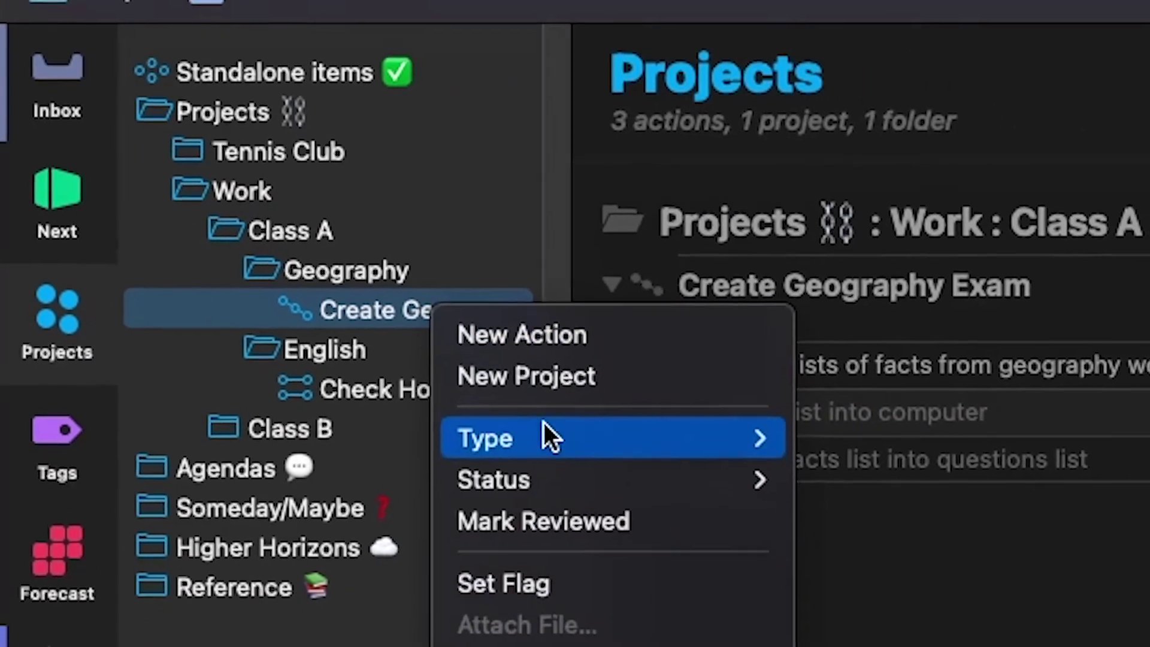
mouse_move(710, 553)
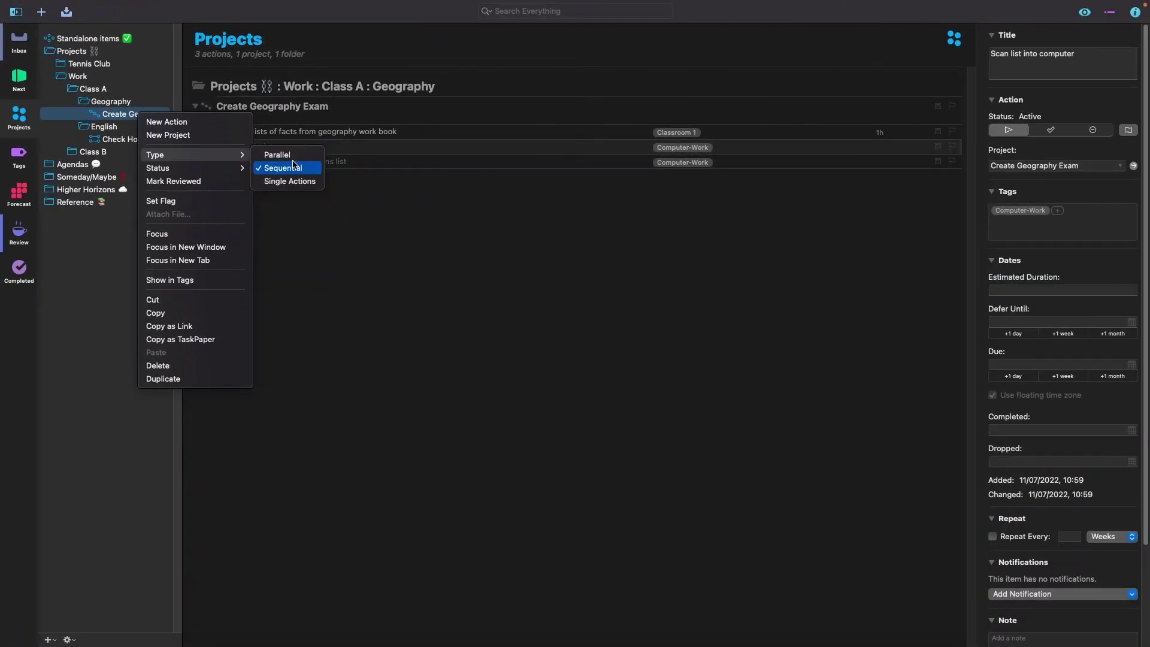
left_click(743, 411)
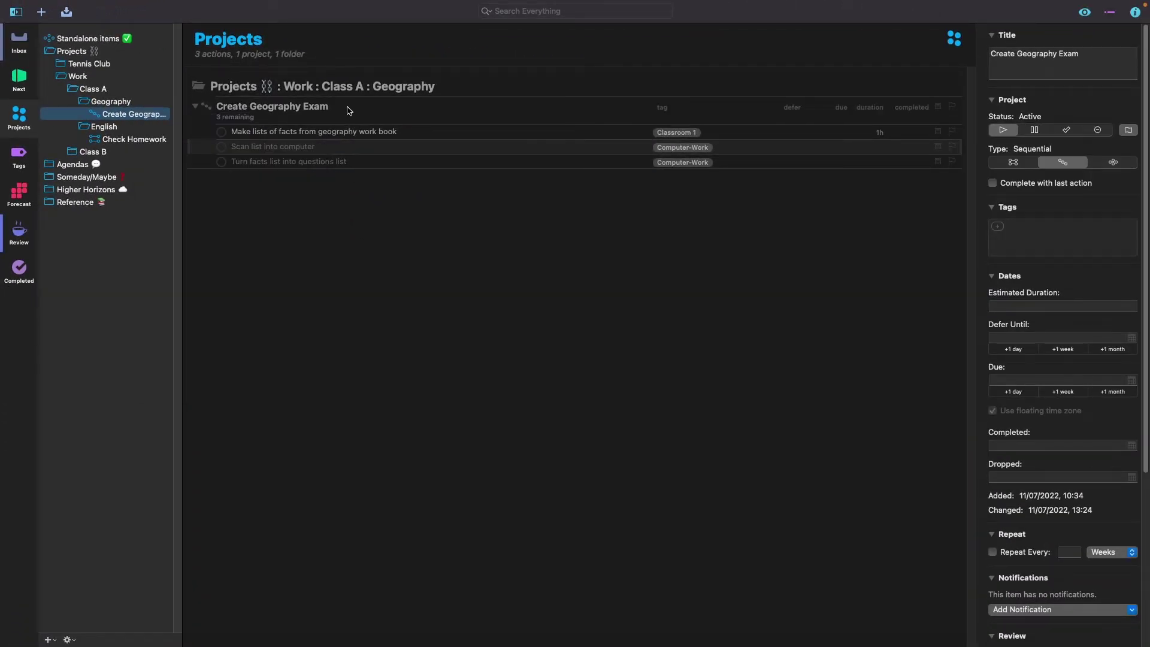
Step: Add the note 'Ensure students have proper geography knowledge' to the project
left_click(350, 110)
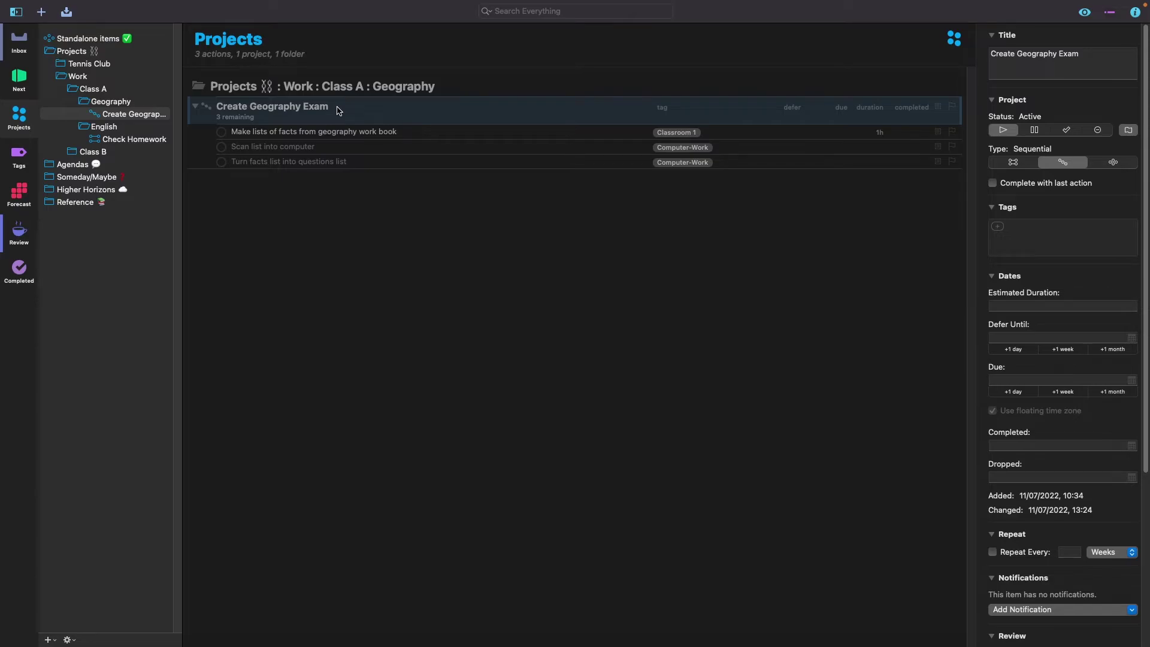
left_click(938, 108)
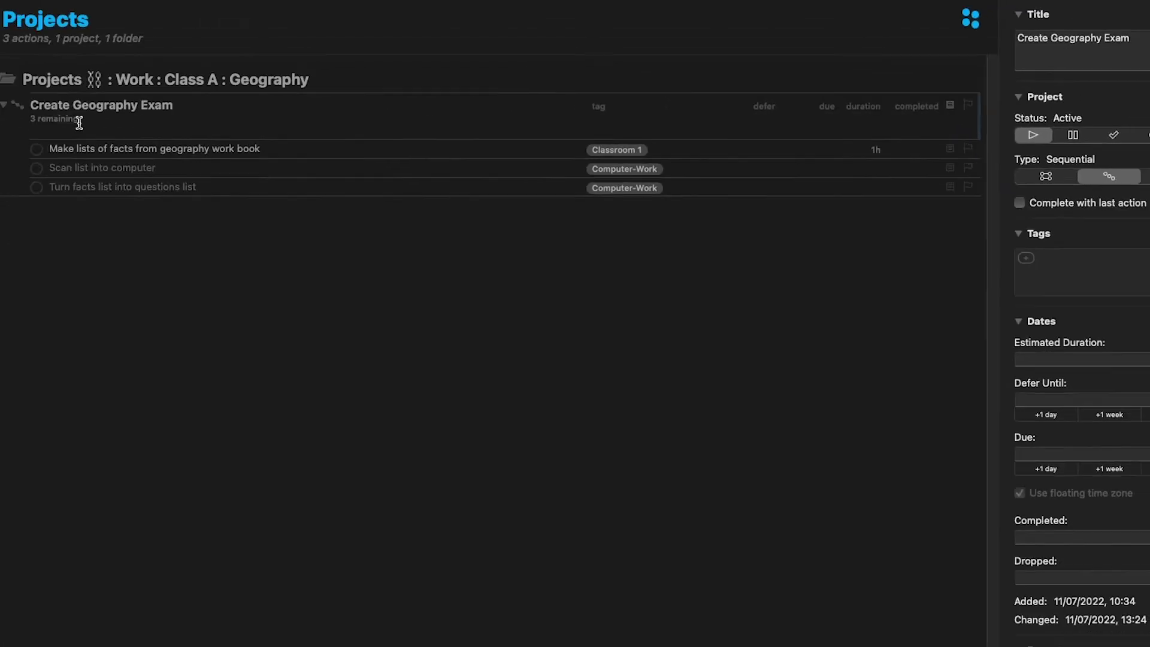
type("Ensure")
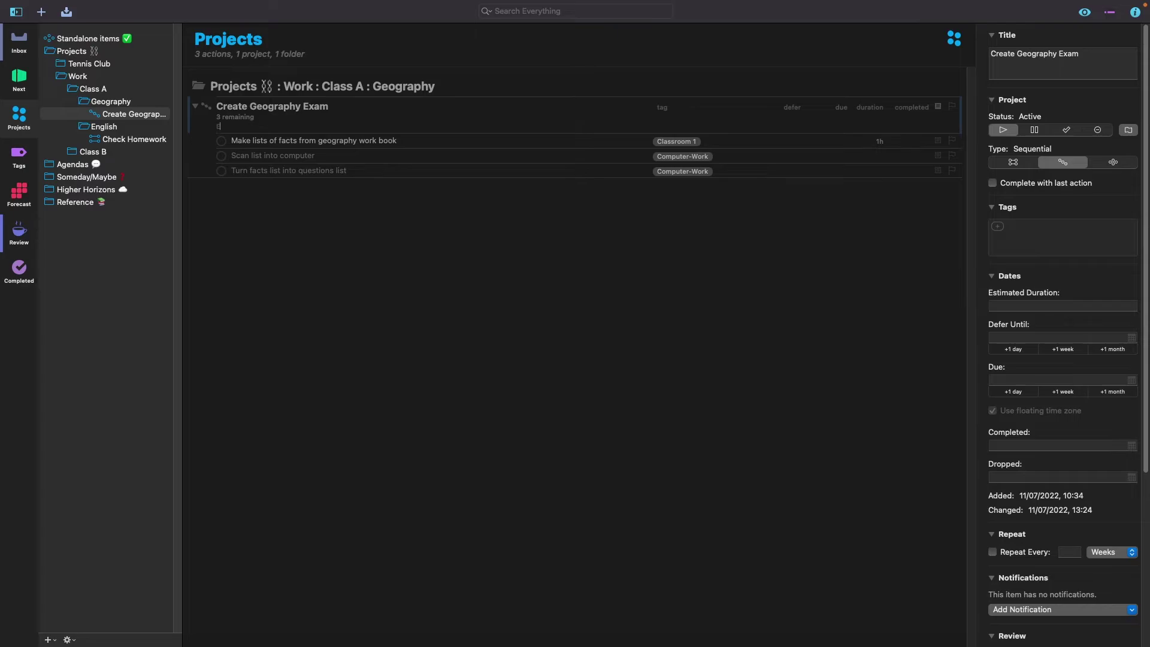
type(" students have proper geography knowledge")
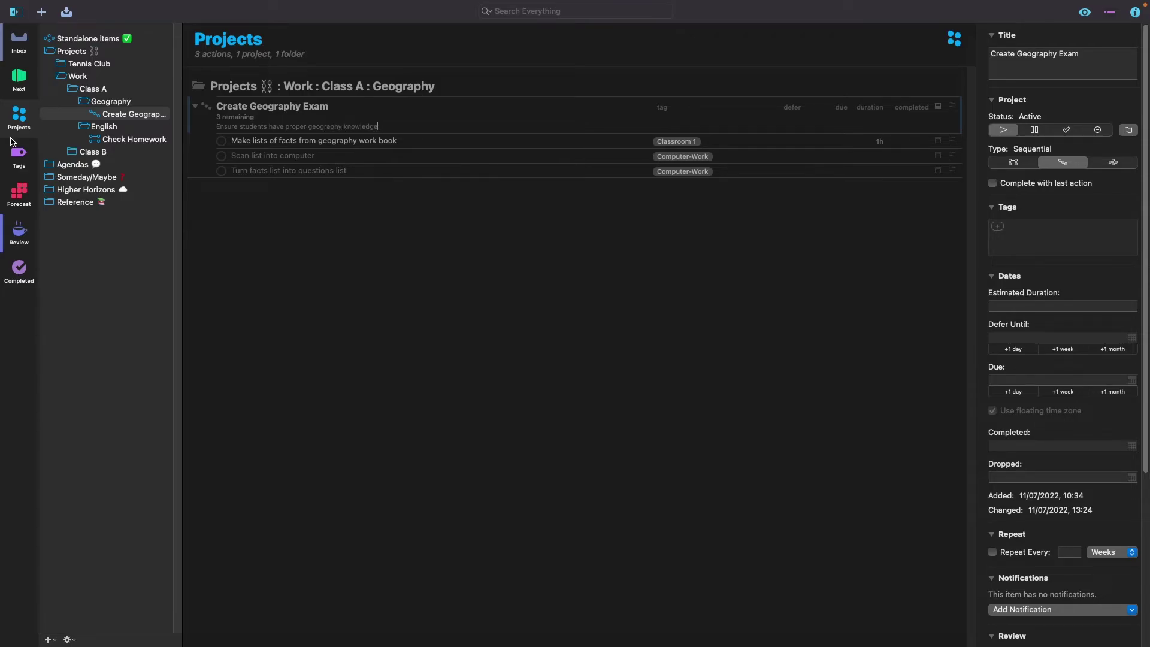
Step: Select Make lists of facts, show all projects together, then check the Next and Completed perspectives
left_click(444, 144)
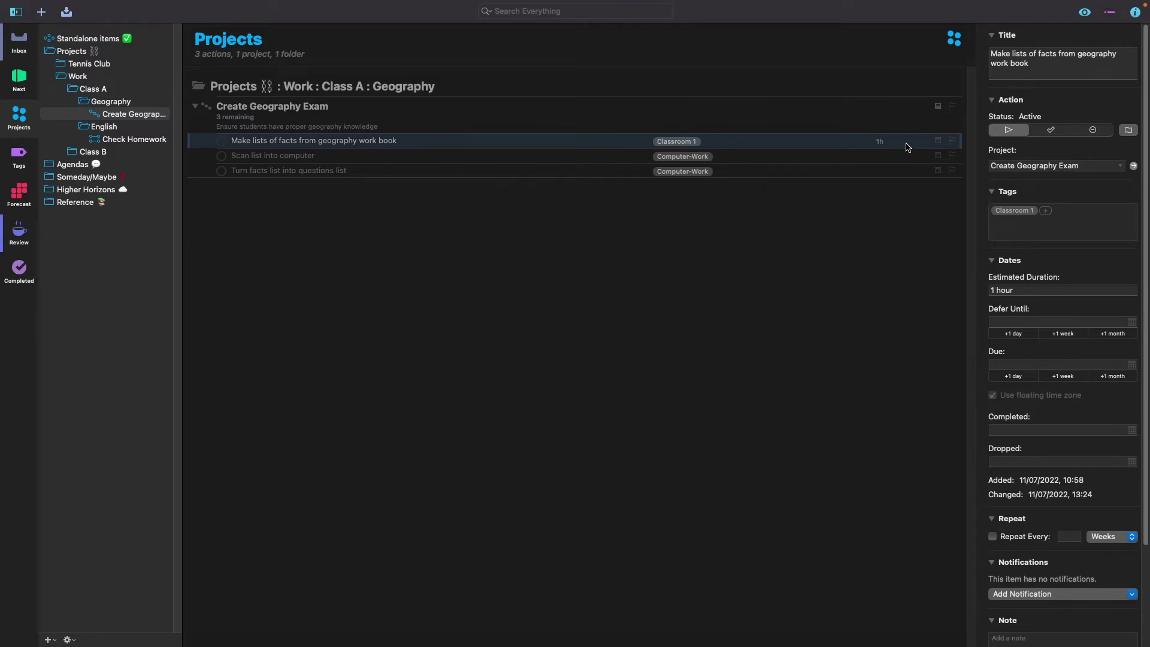
left_click(938, 142)
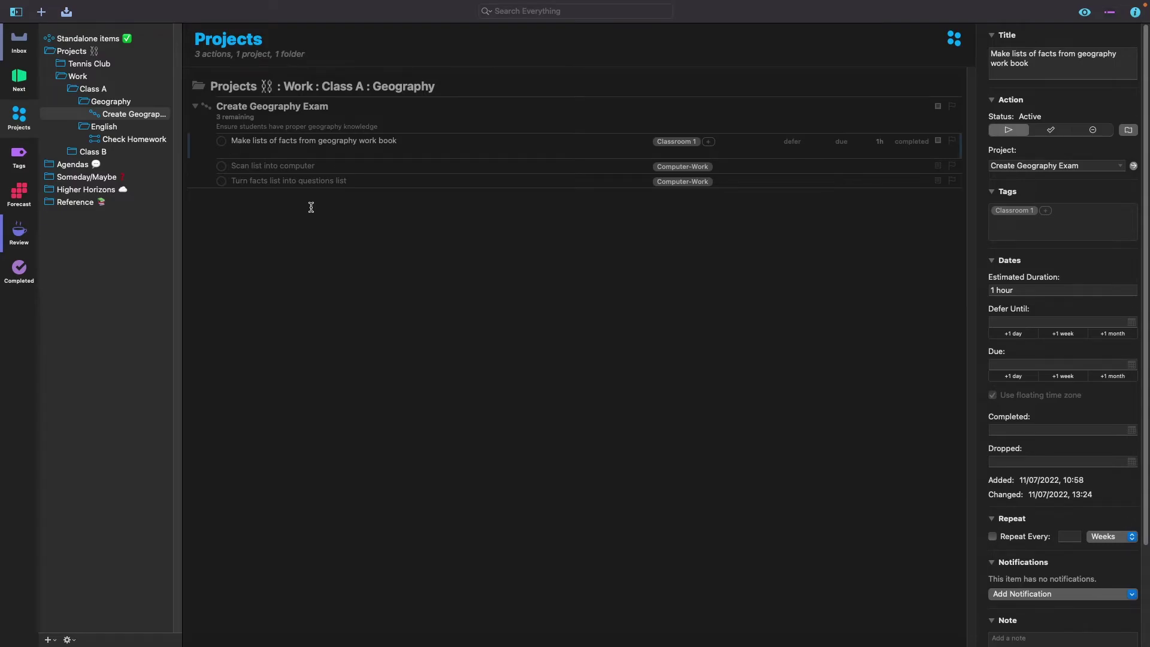
key("super+2")
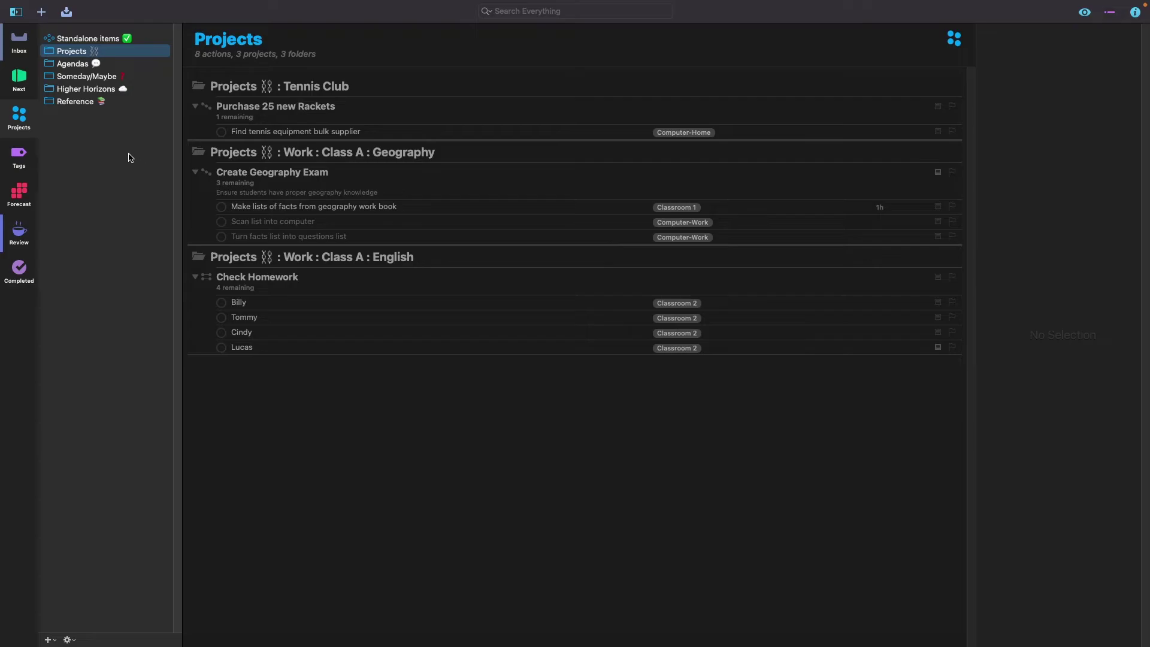
left_click(23, 82)
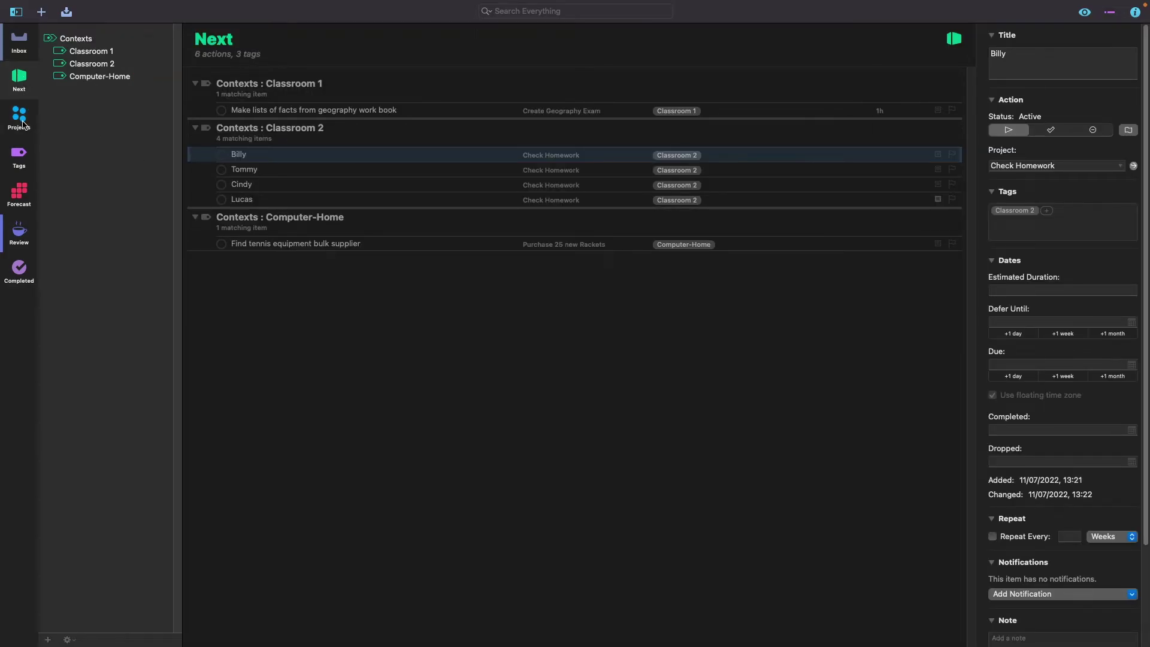
left_click(21, 275)
Step: Check off Schedule holiday and Pick up uniforms from tailor in the Inbox, then view Completed
left_click(19, 42)
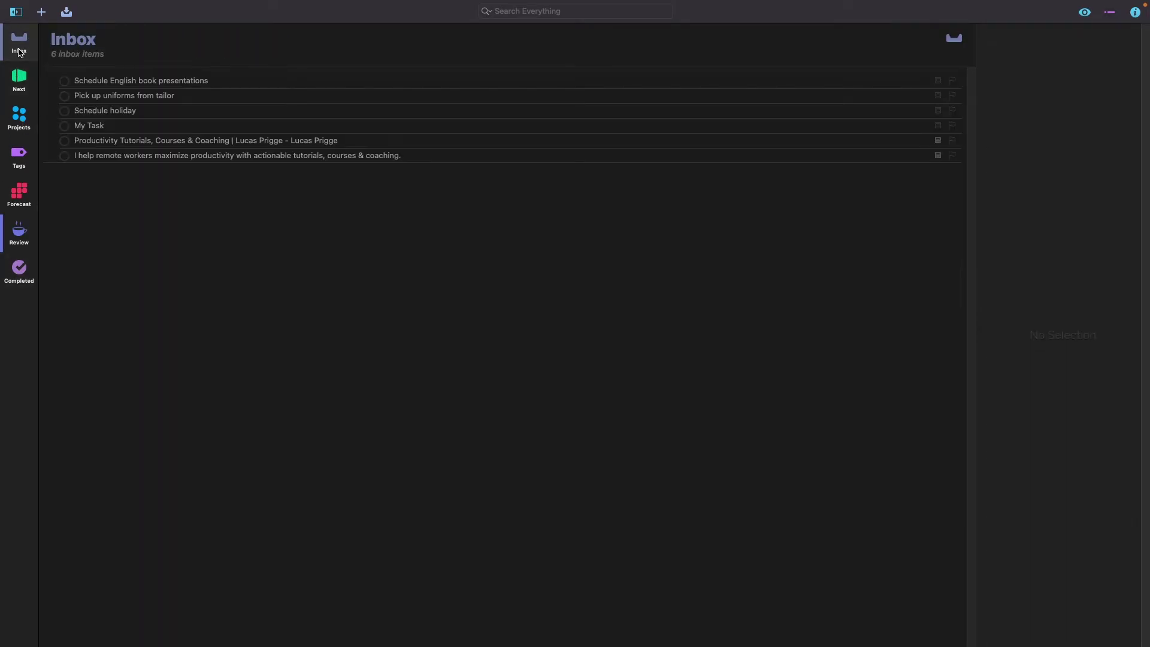
left_click(64, 111)
left_click(65, 96)
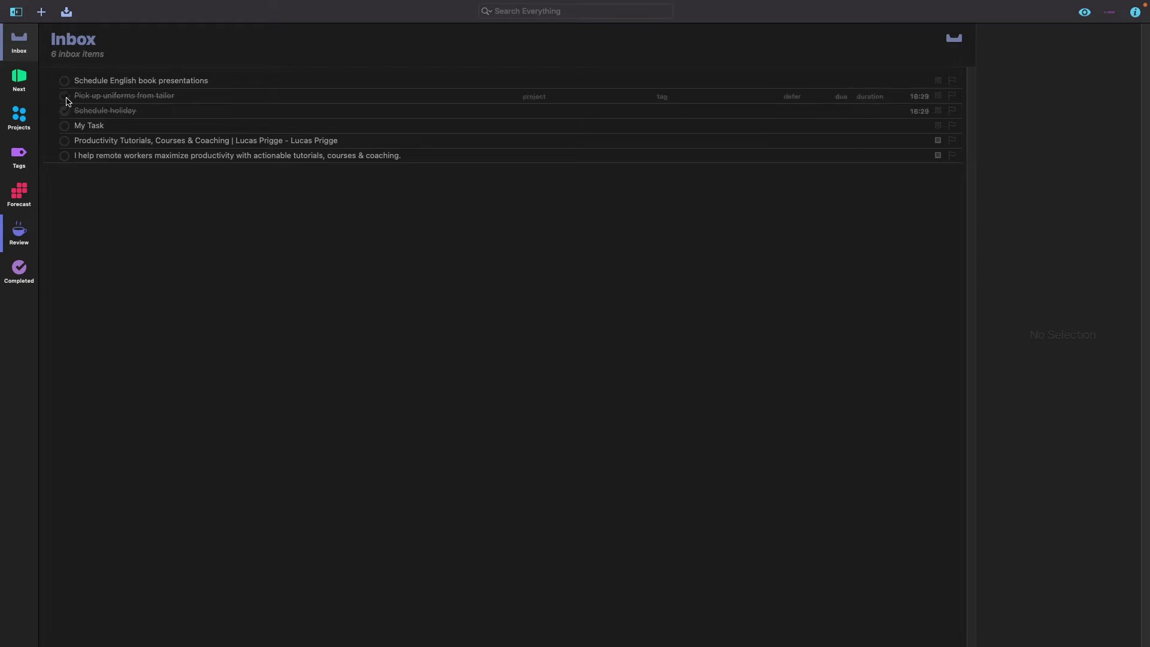
left_click(19, 265)
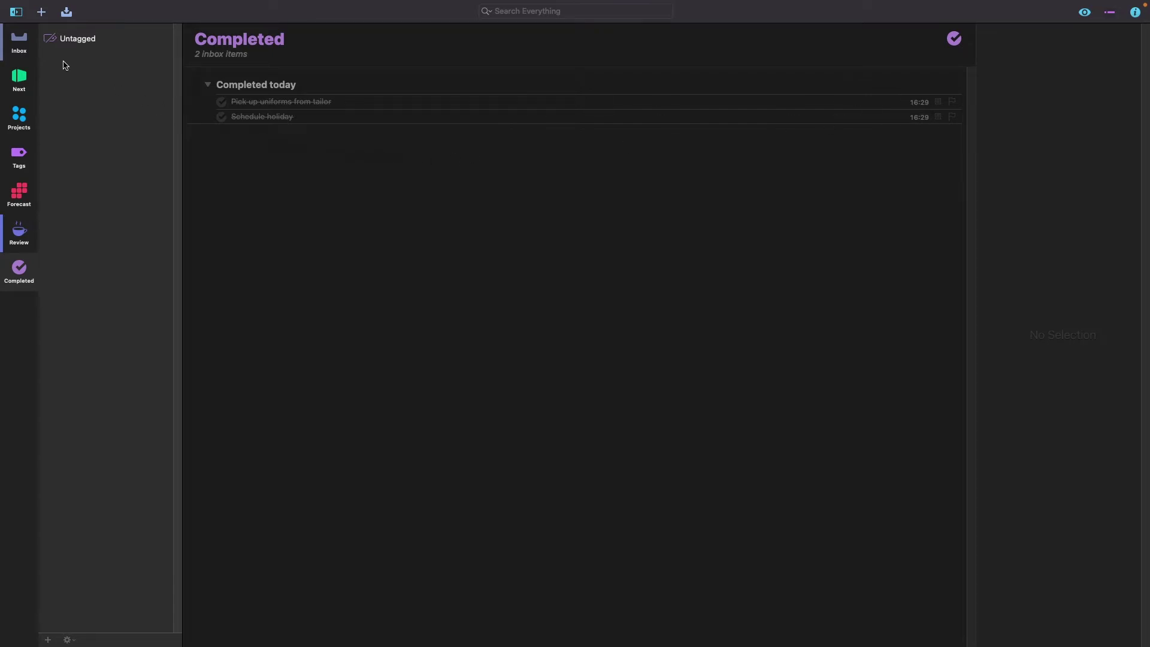
Step: Create a parallel project named Weekly Review and move it to the sidebar's top level
left_click(19, 117)
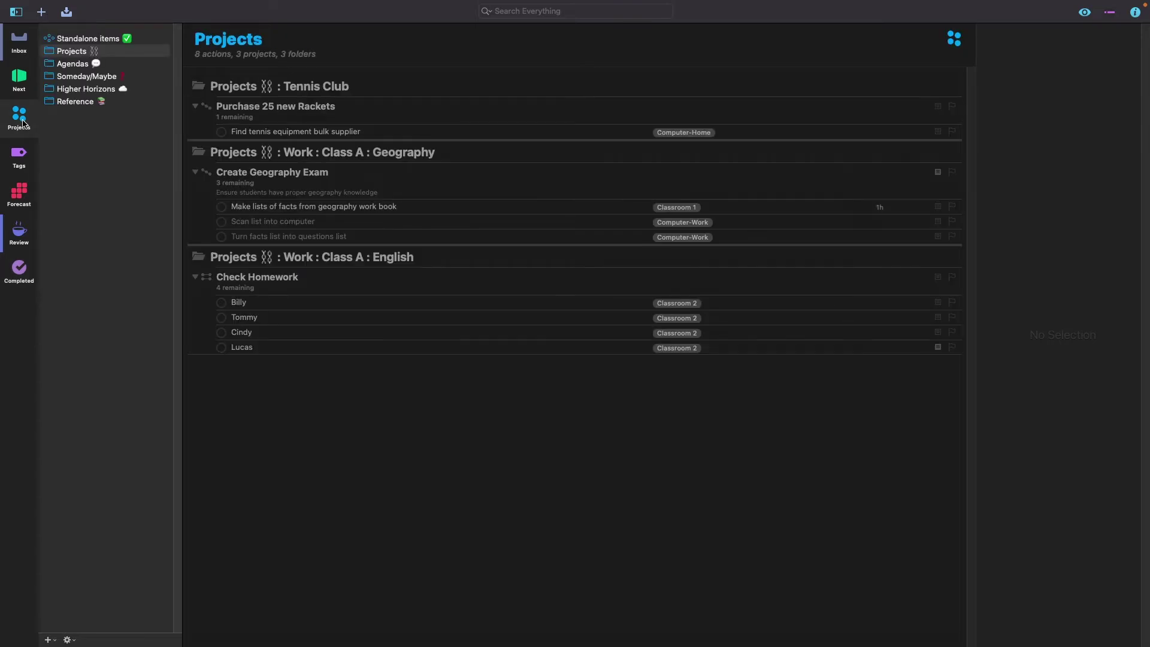
left_click(48, 640)
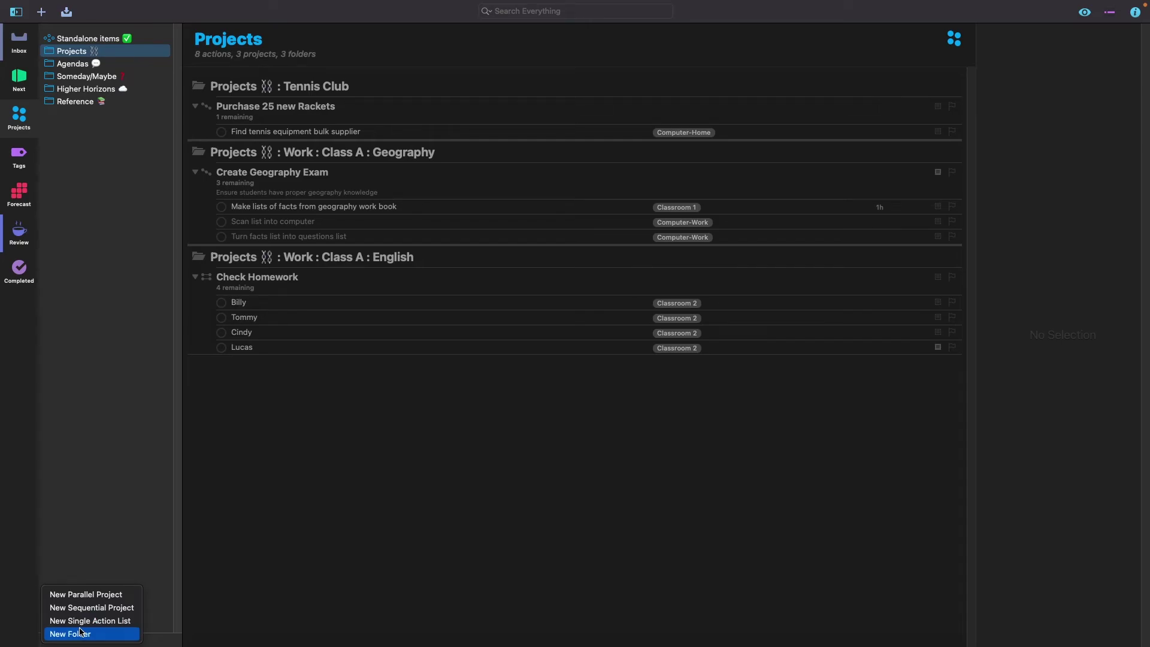
left_click(84, 595)
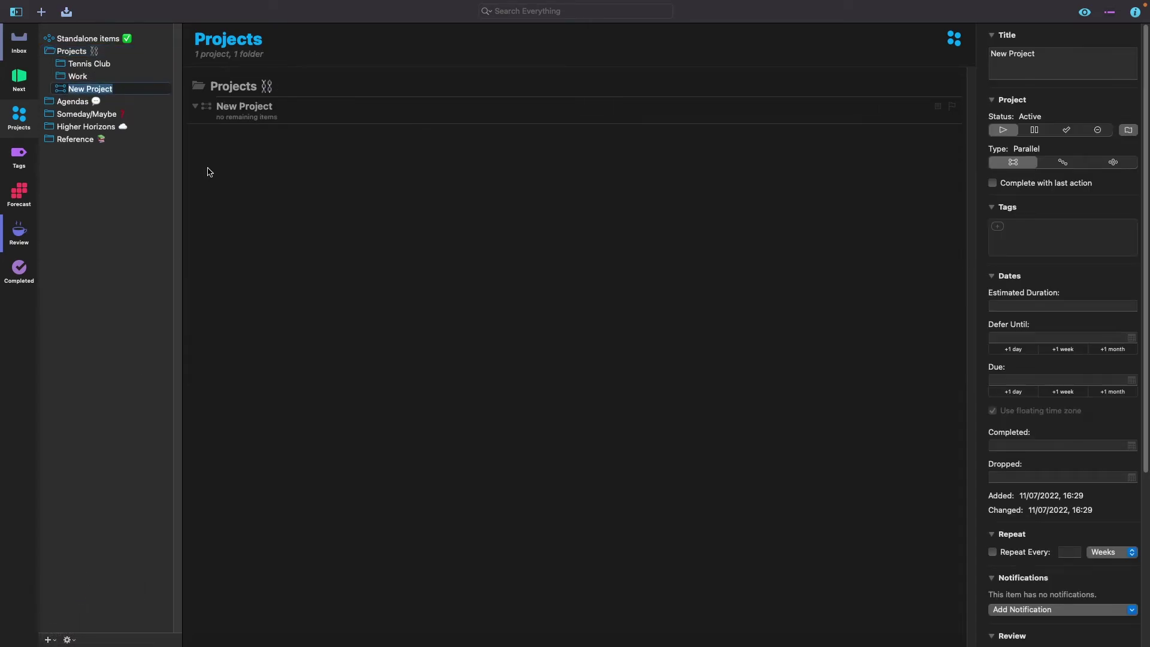
type("Weekly Review")
key("Return")
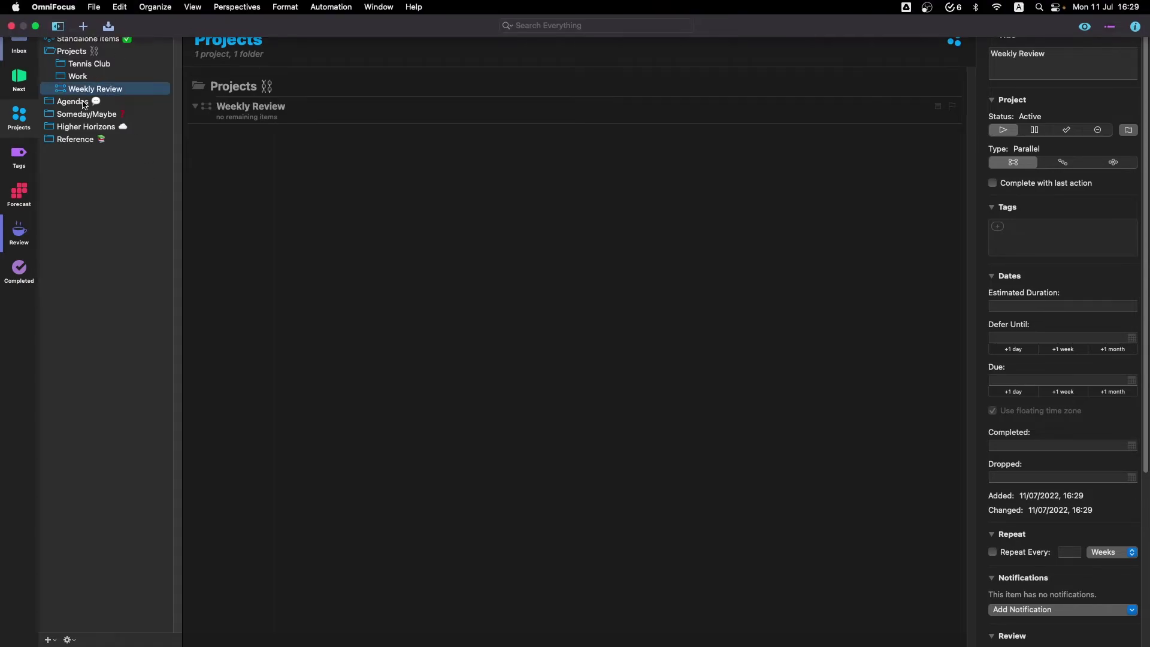
left_click_drag(89, 95, 72, 51)
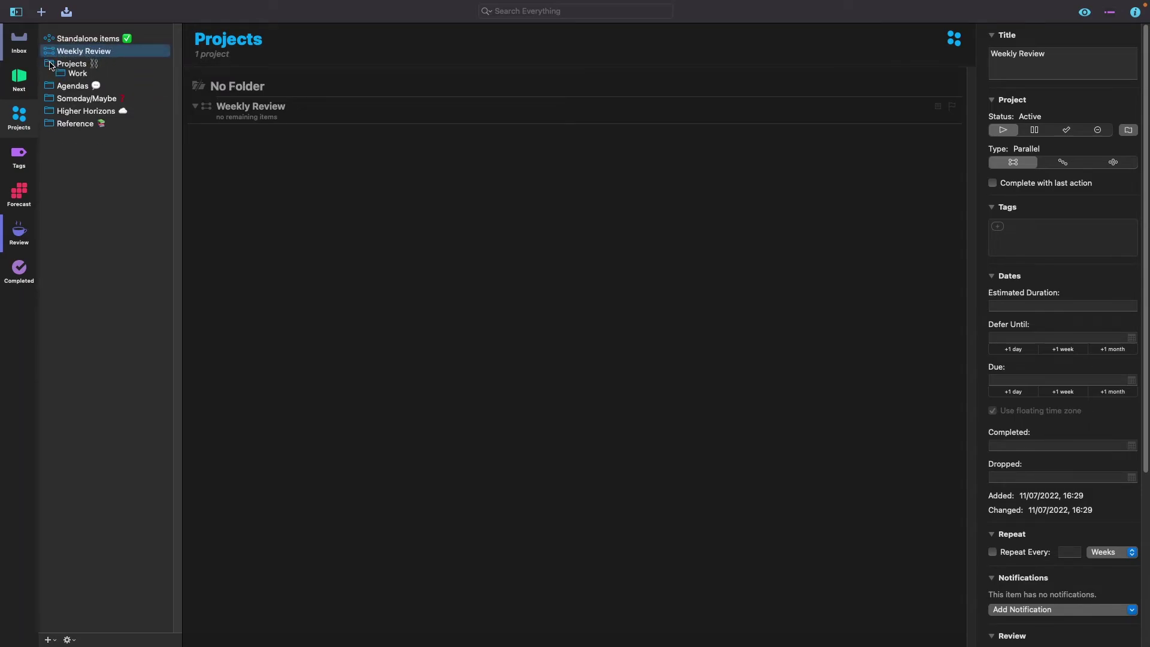
Step: Add an untitled action to Weekly Review, leaving its repeat unit on Weeks
left_click(250, 134)
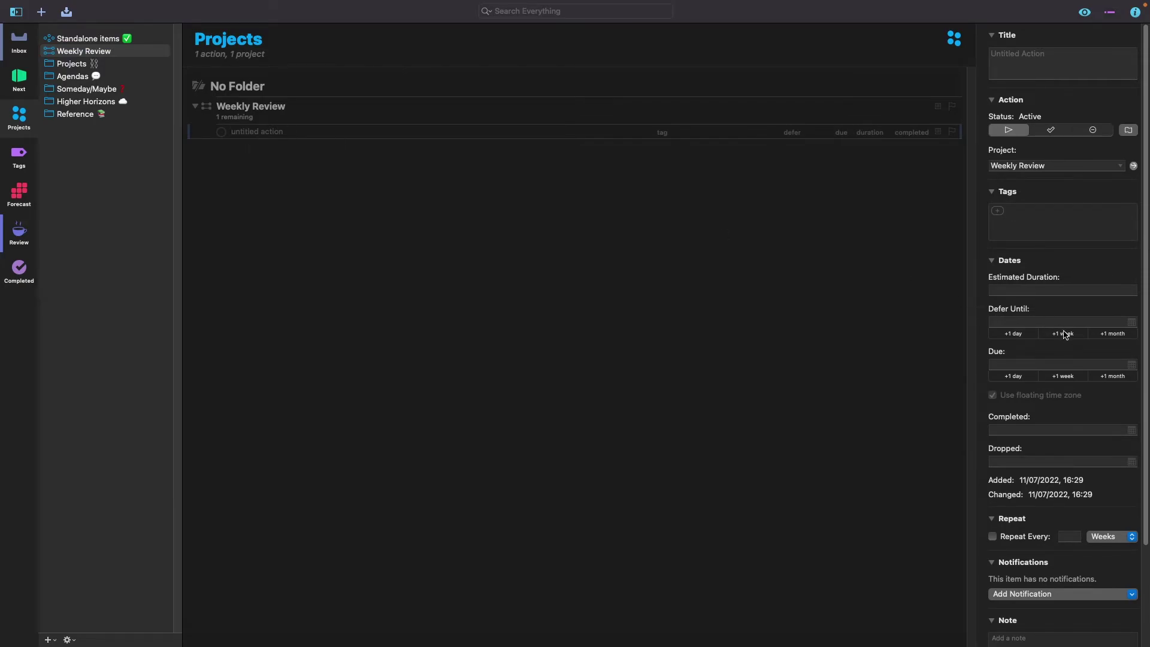
scroll(1069, 339, "down", 2)
left_click(1104, 481)
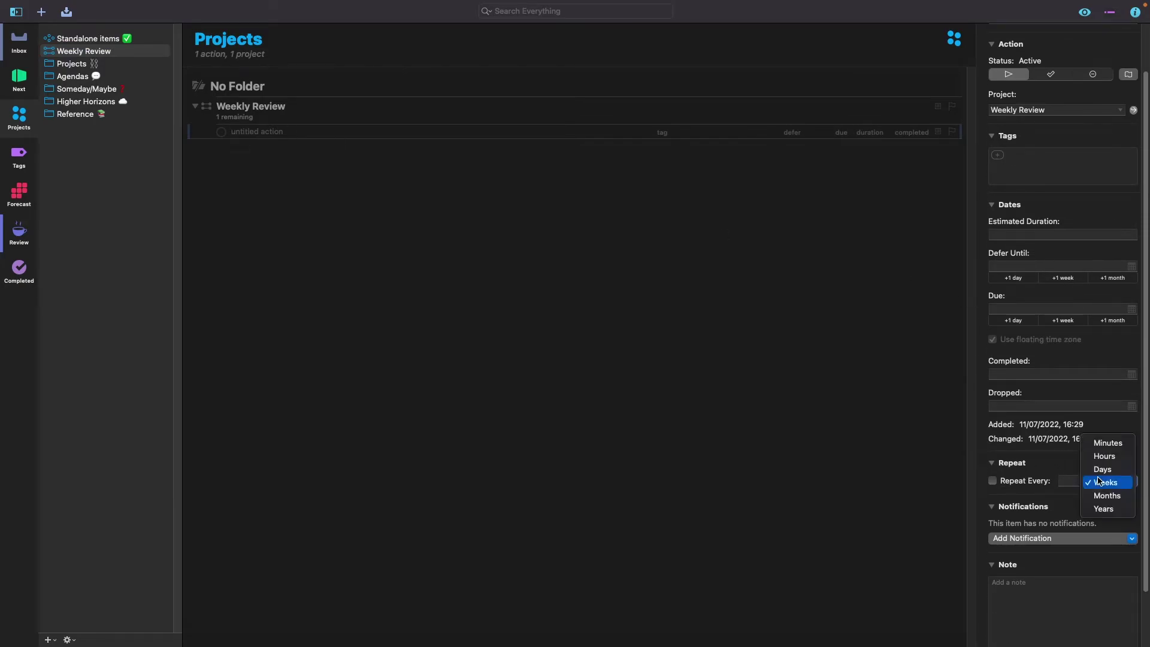
left_click(1102, 483)
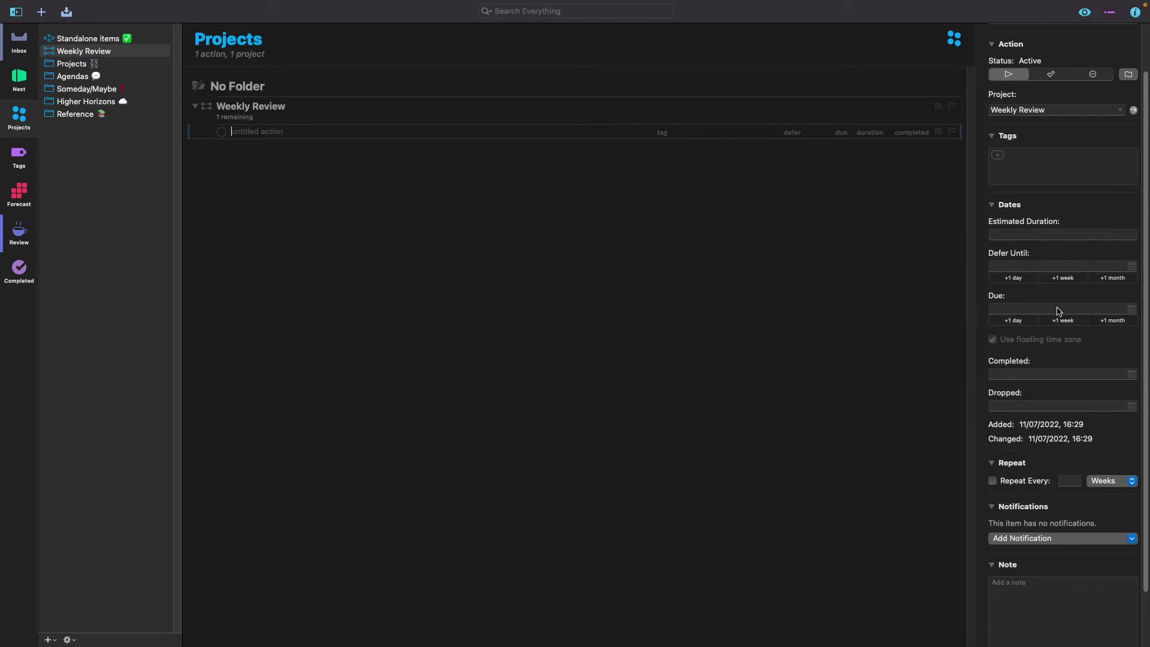
scroll(1059, 311, "down", 3)
scroll(1058, 312, "up", 5)
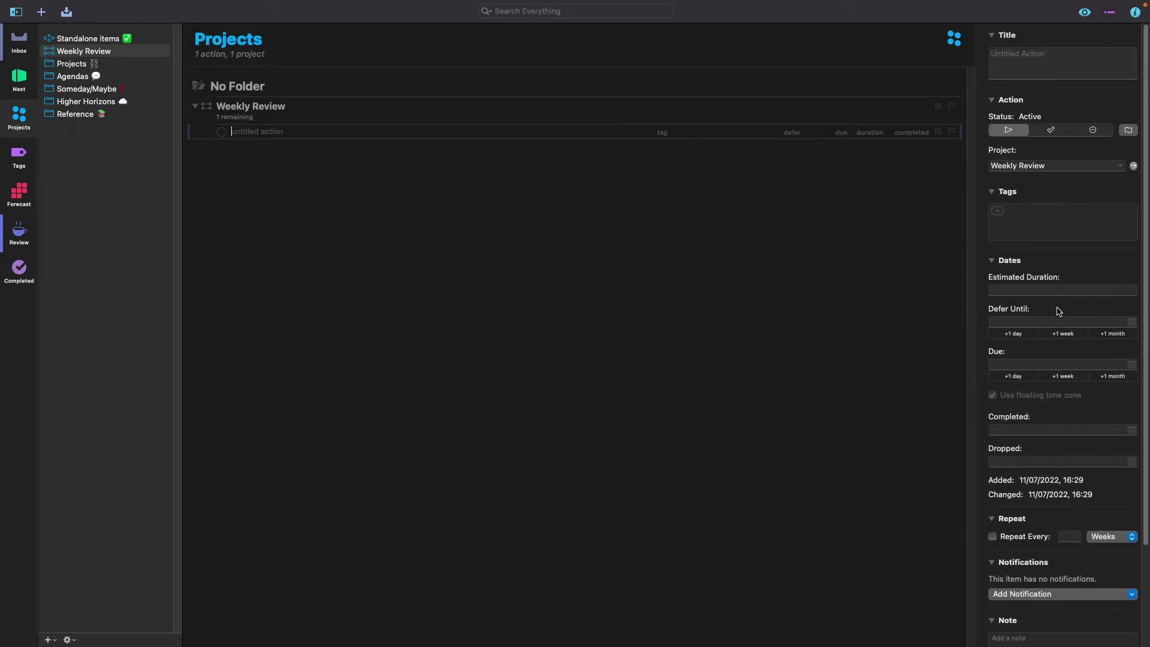
Step: Open and select the Purchase 25 new Rackets project under Projects > Tennis Club
left_click(297, 110)
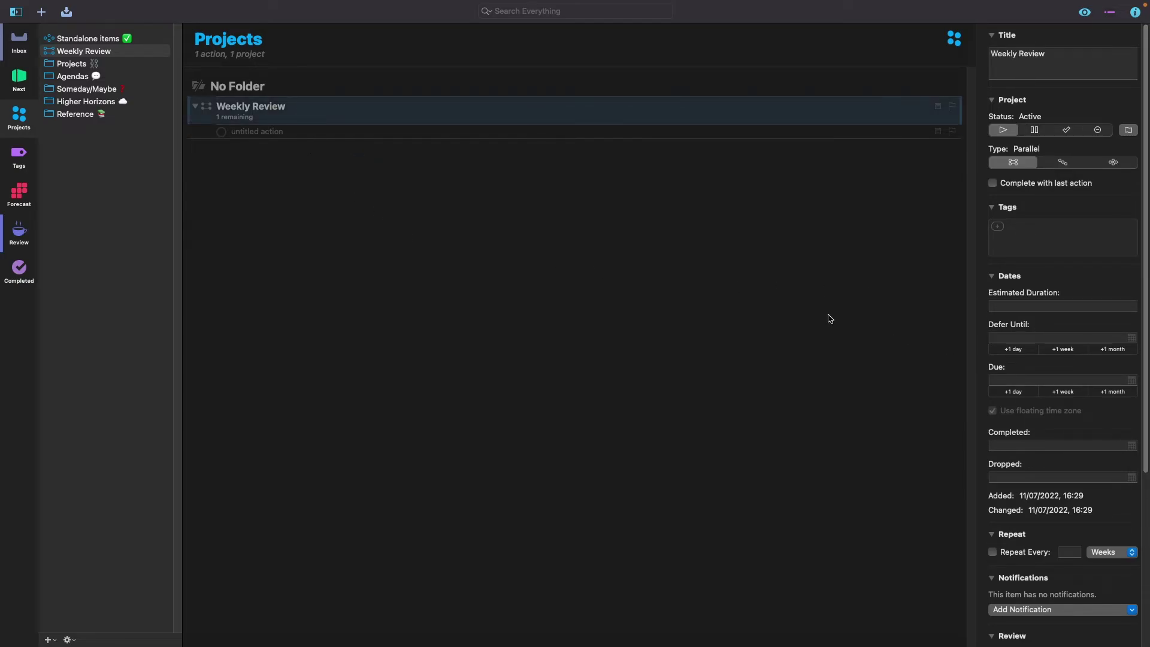
left_click(45, 64)
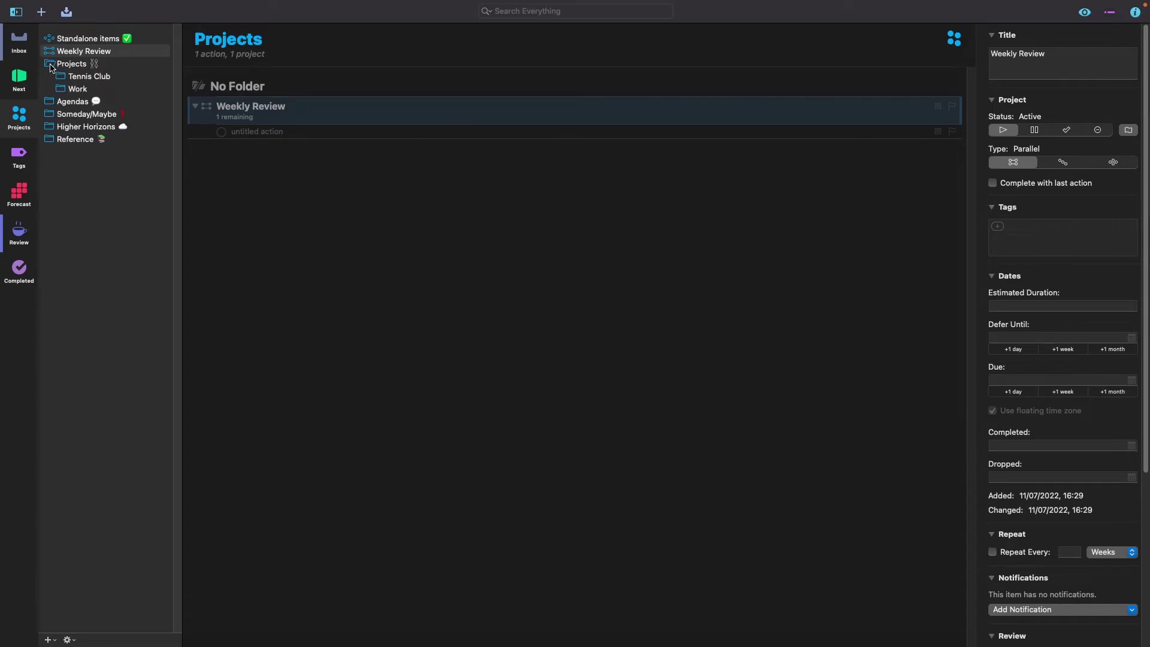
left_click(61, 77)
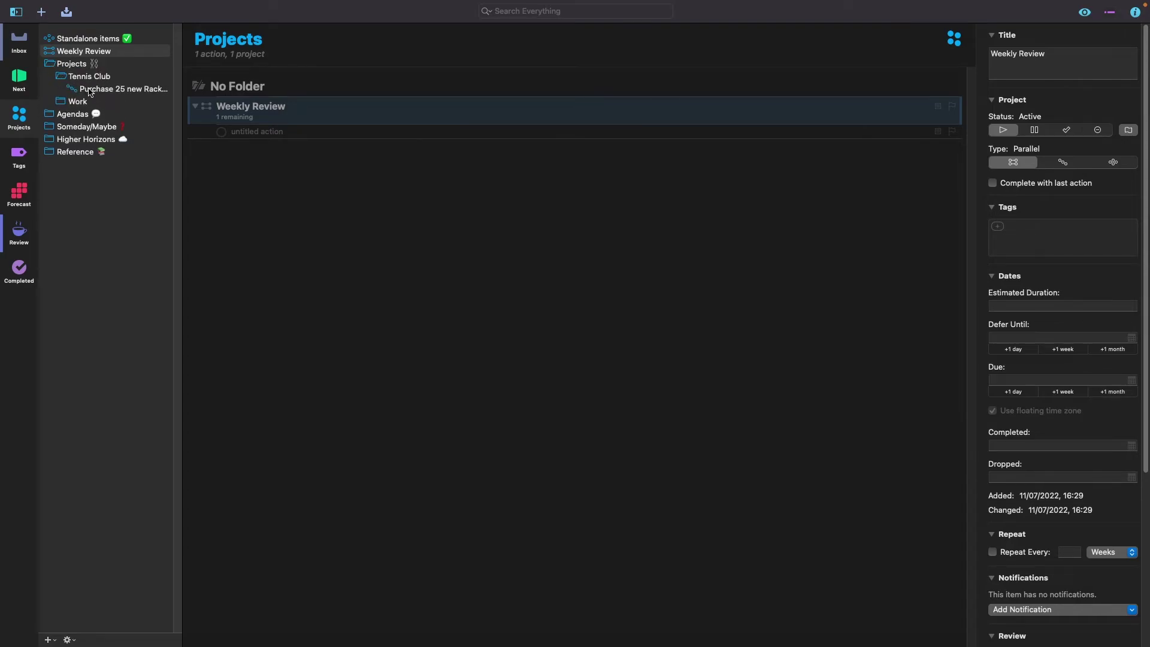
left_click(90, 90)
left_click(303, 108)
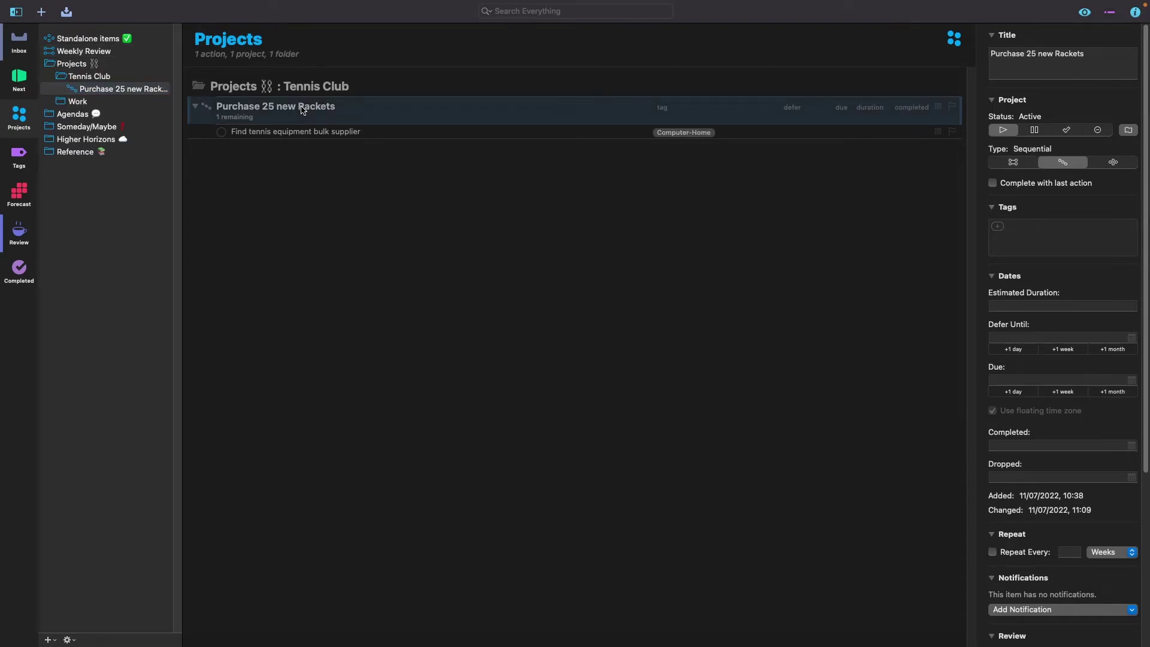
scroll(1054, 312, "down", 1)
scroll(1054, 312, "down", 8)
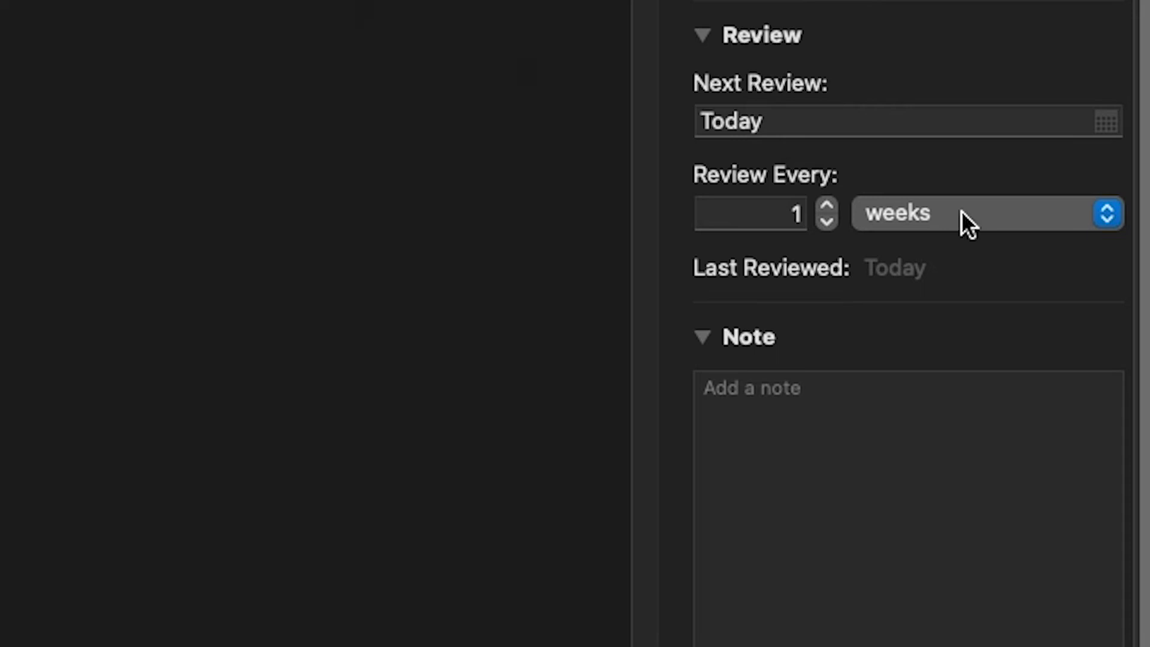
Step: Set its next review to 18/07/2022 and review interval to every 1 week
left_click(897, 120)
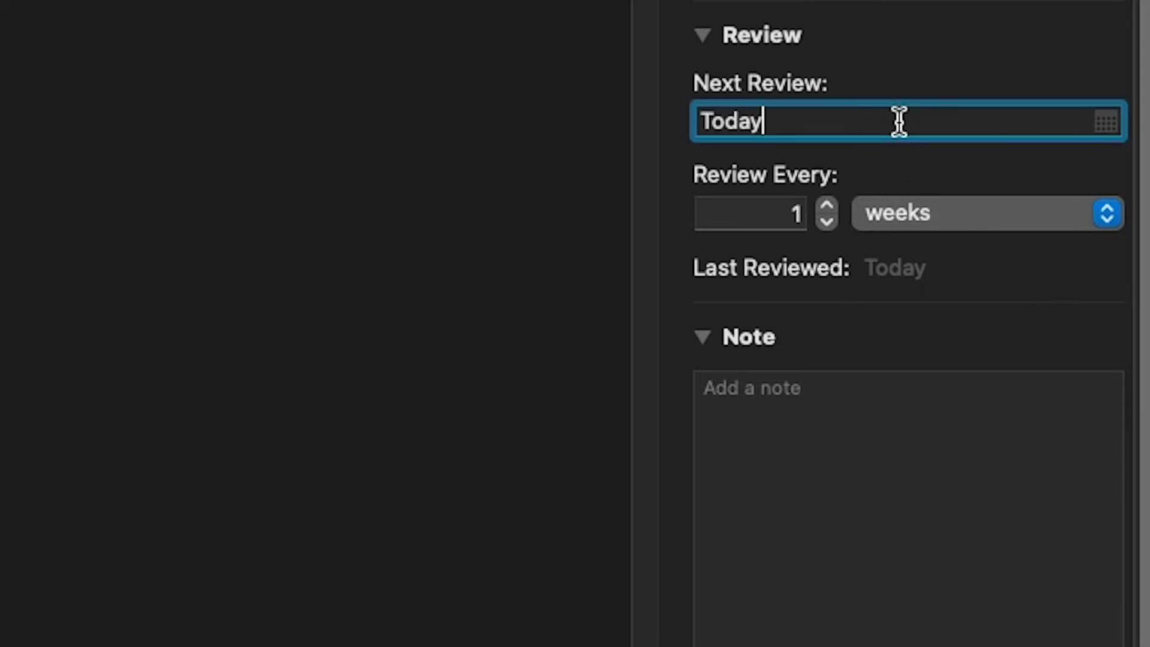
left_click(1106, 121)
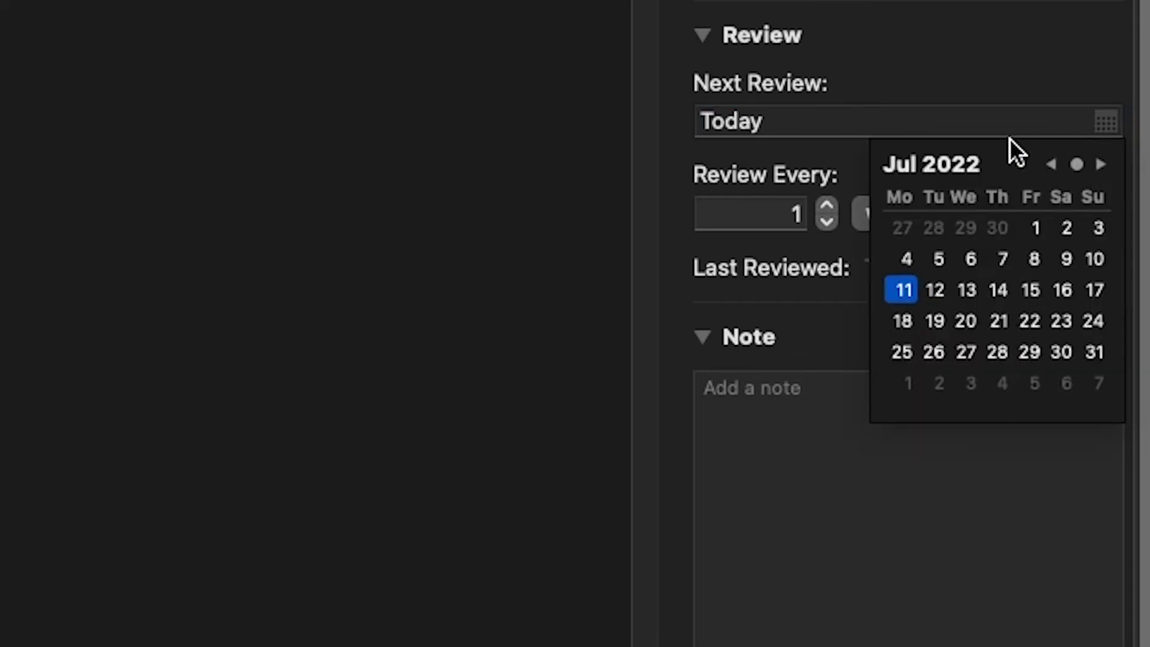
left_click(787, 211)
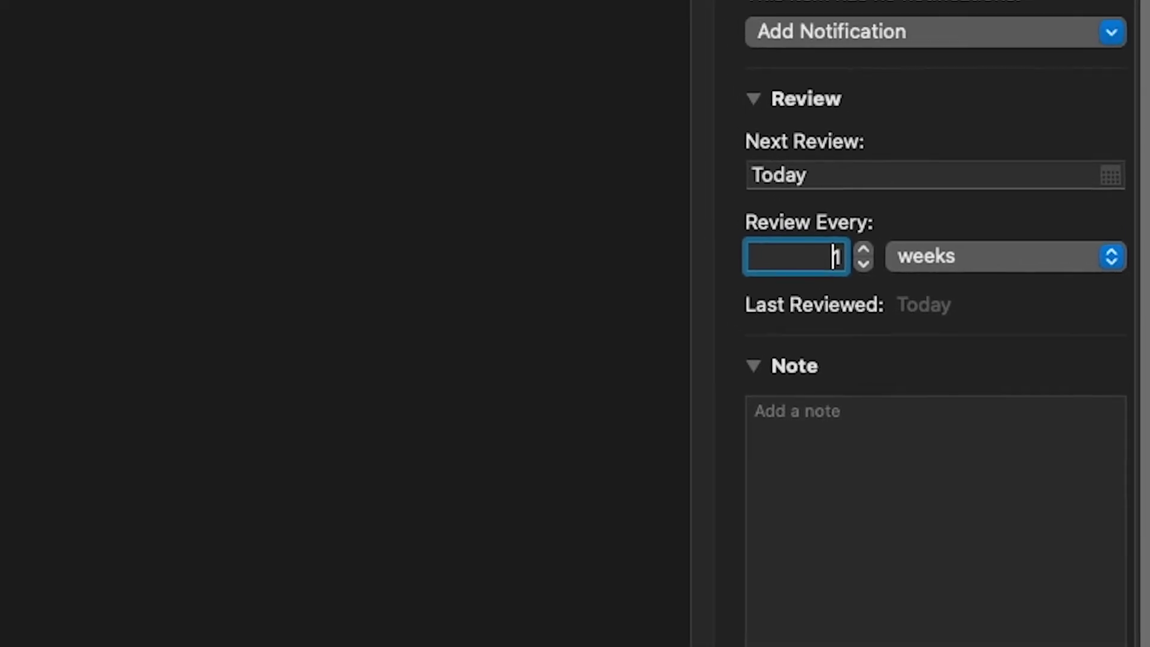
left_click(16, 113)
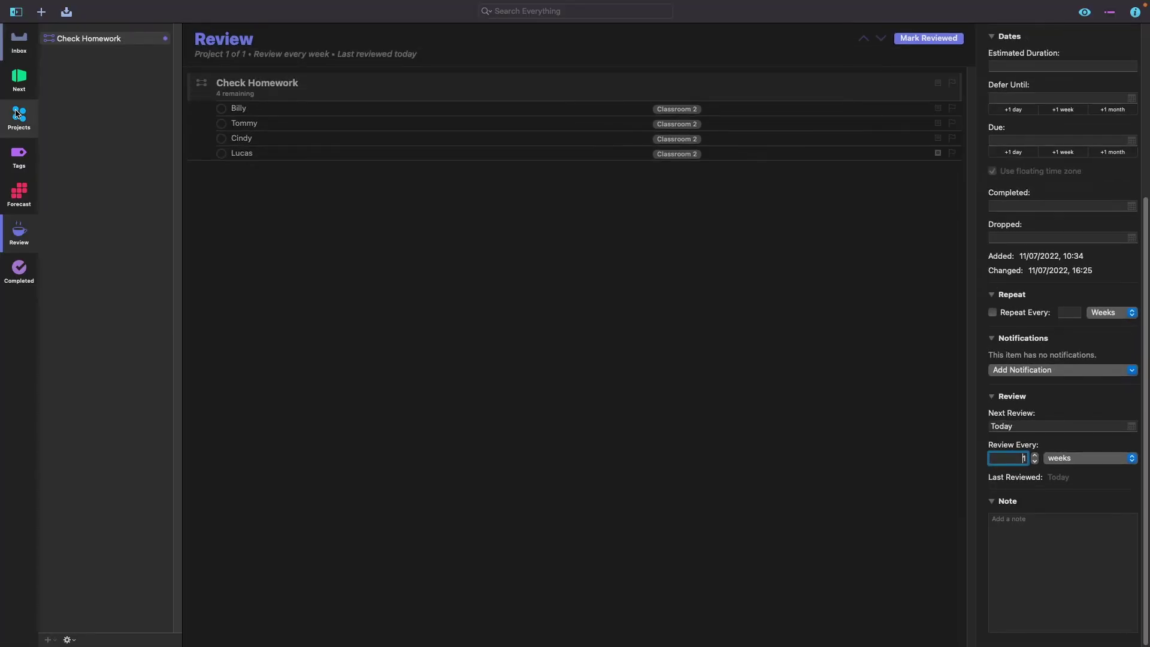
Step: Keep the Goals project under Higher Horizons on weekly review, then list all 12 projects
left_click(57, 140)
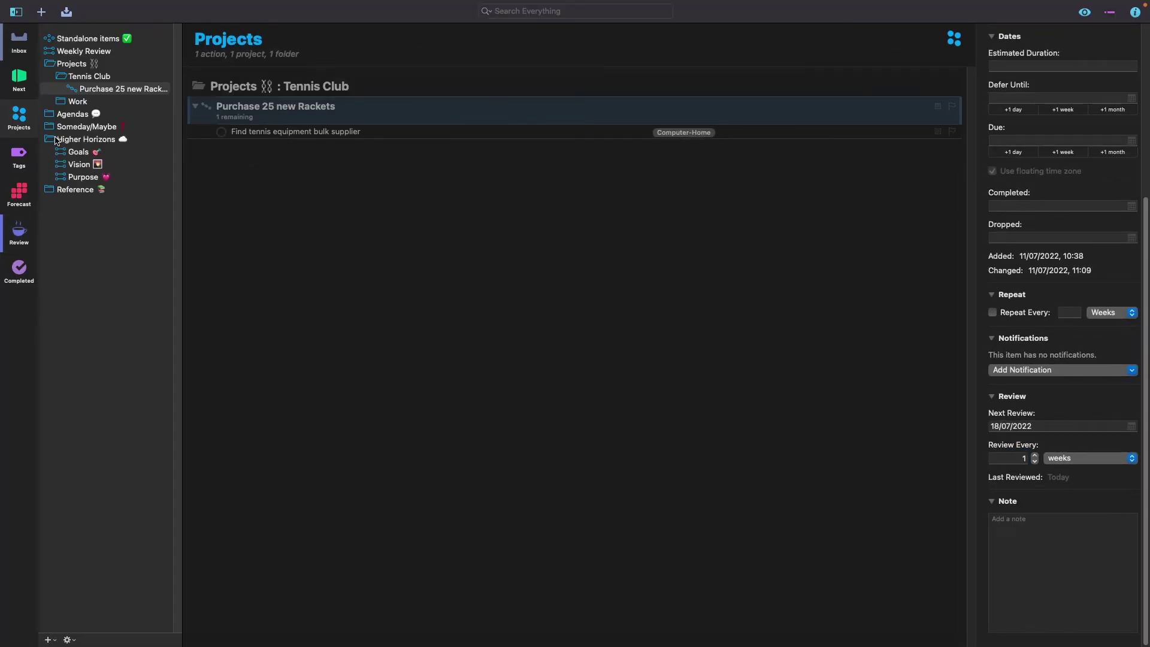
left_click(71, 152)
left_click(234, 110)
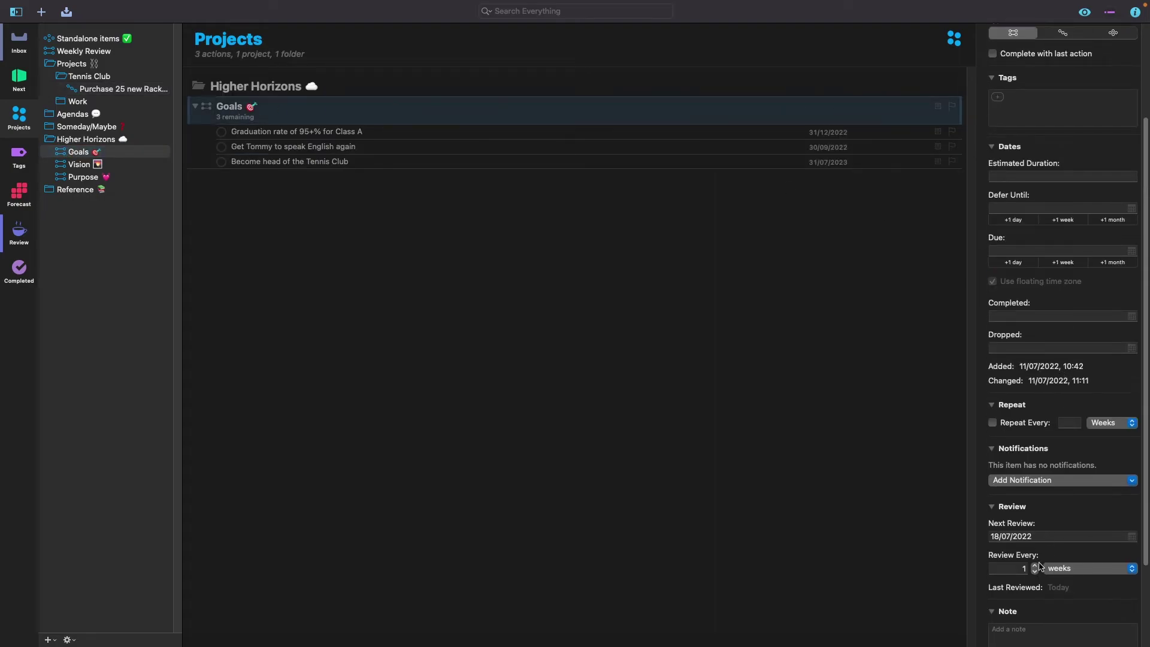
left_click(1094, 569)
left_click(1093, 570)
left_click(84, 202)
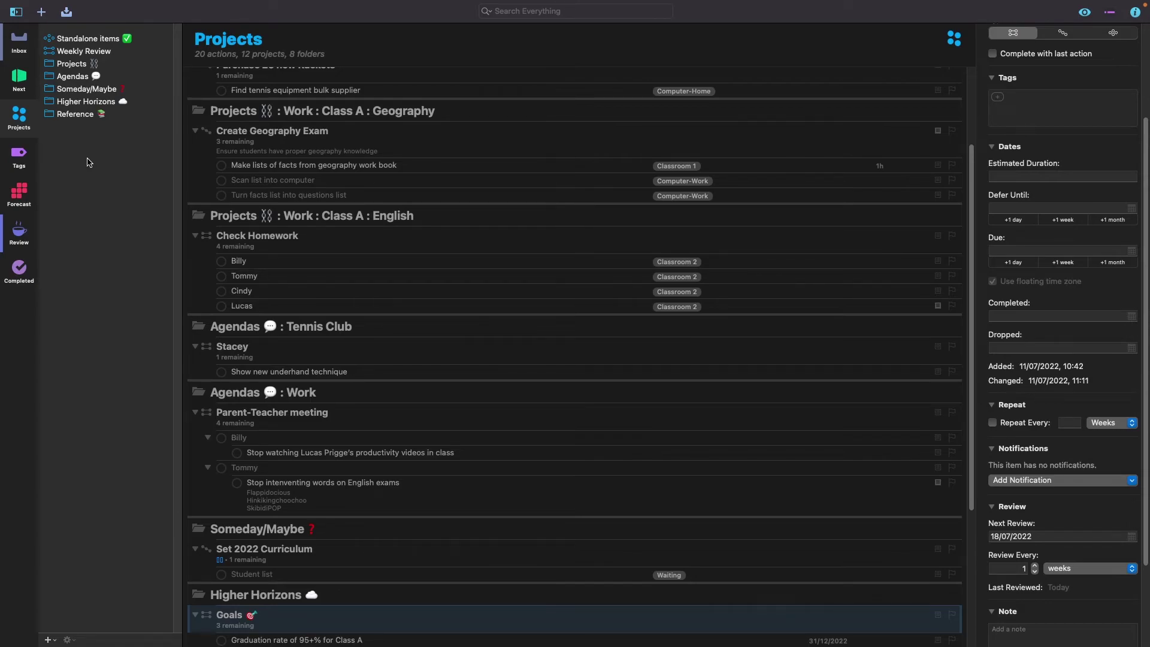
Step: In the Next view, tick off the second student's Check Homework action under Classroom 2
left_click(19, 90)
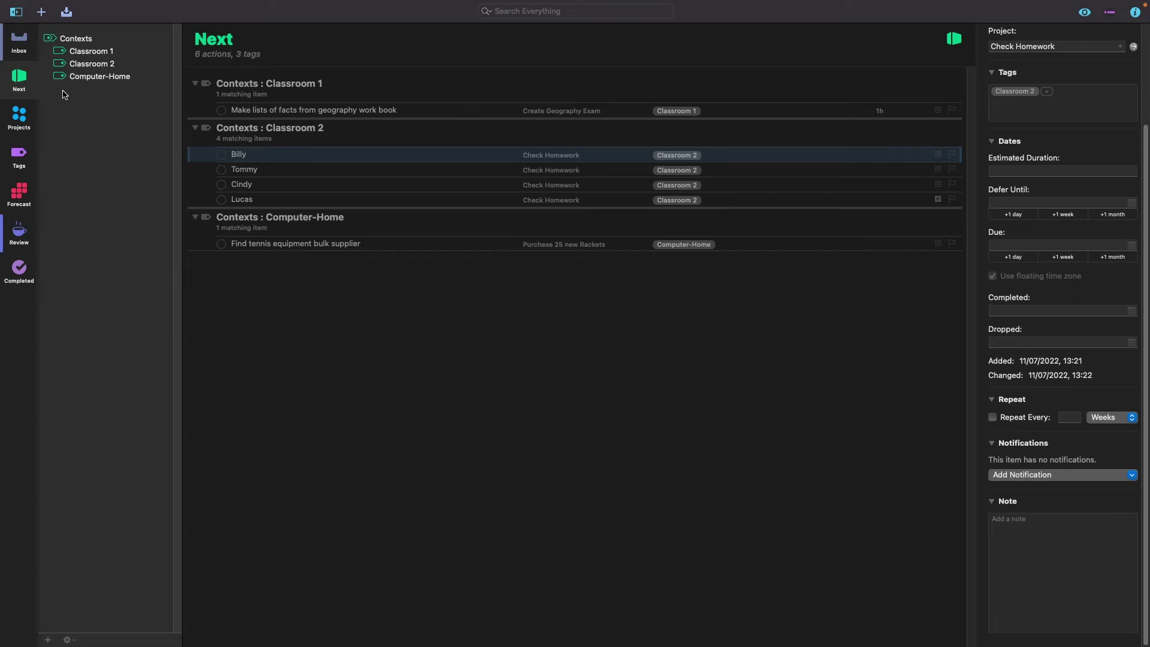
left_click(264, 174)
key("Down")
key("Down")
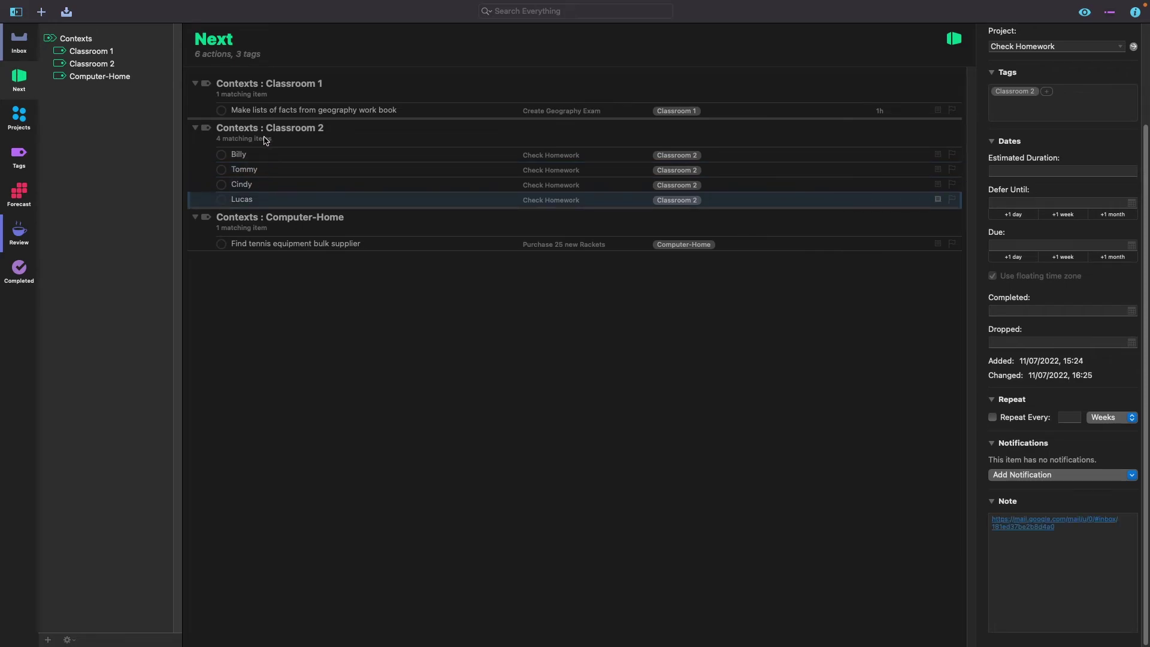
left_click(311, 156)
left_click(300, 171)
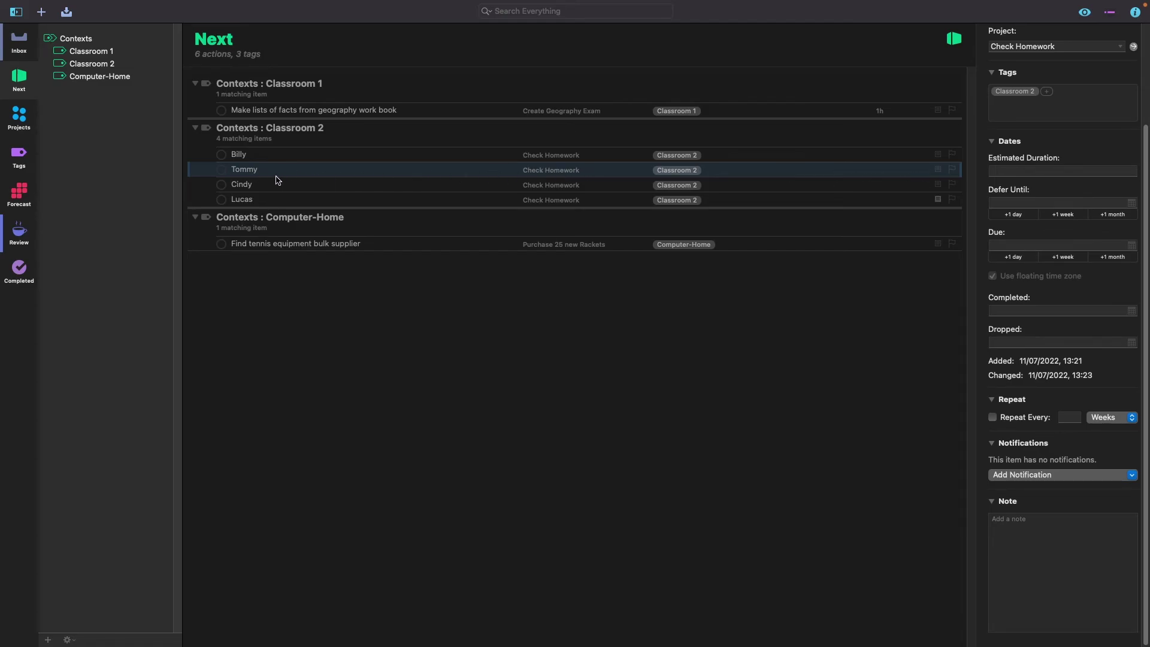
left_click(223, 170)
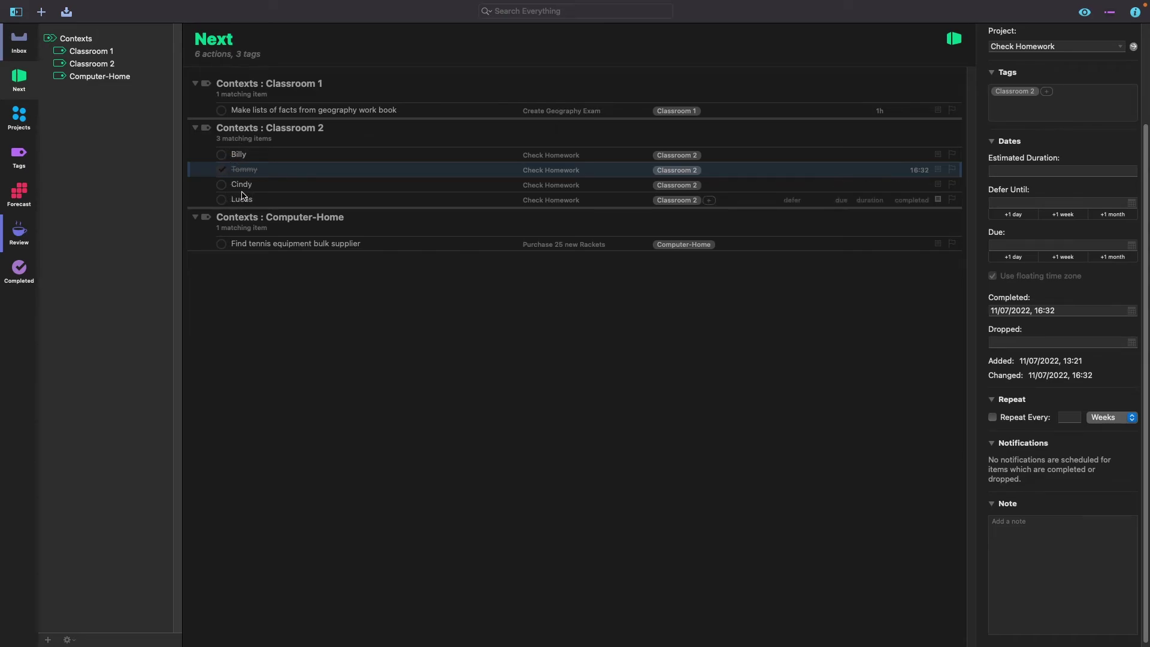
left_click(337, 230)
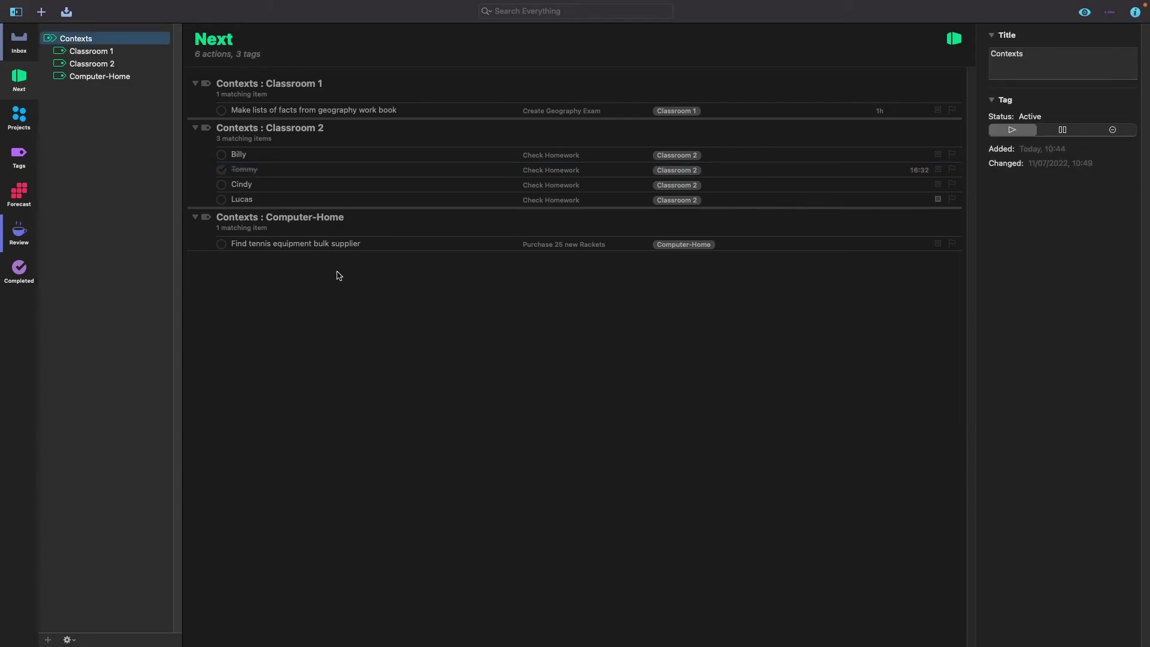
Step: In the Classroom 1 context, complete Make lists of facts from geography work book
left_click(93, 52)
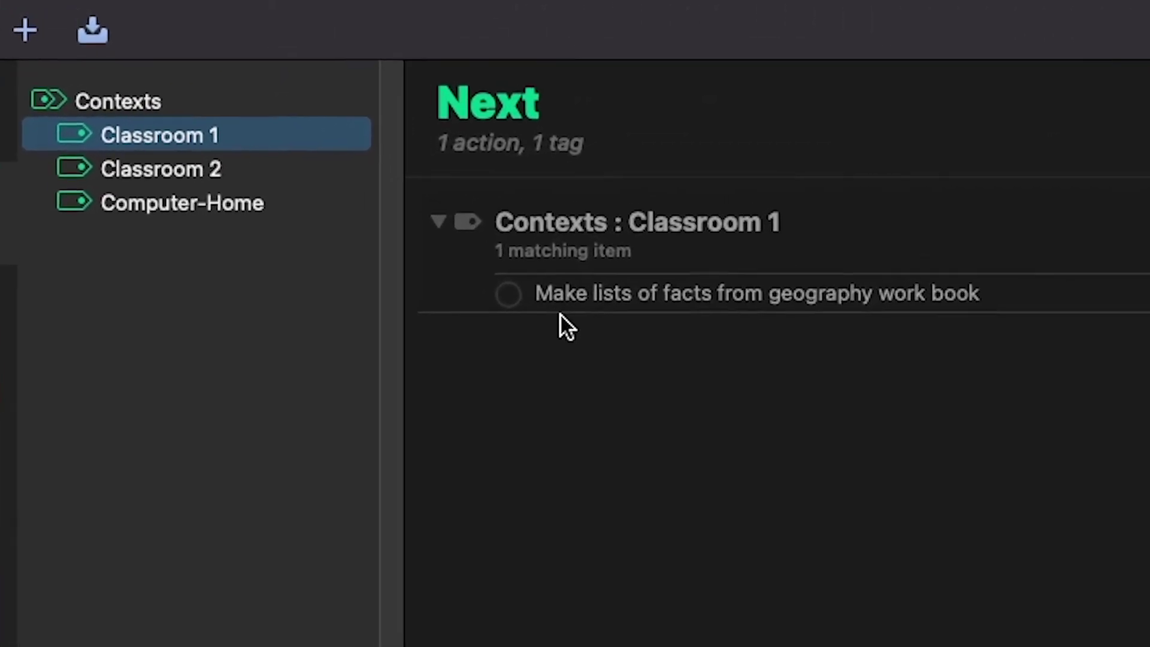
left_click(729, 430)
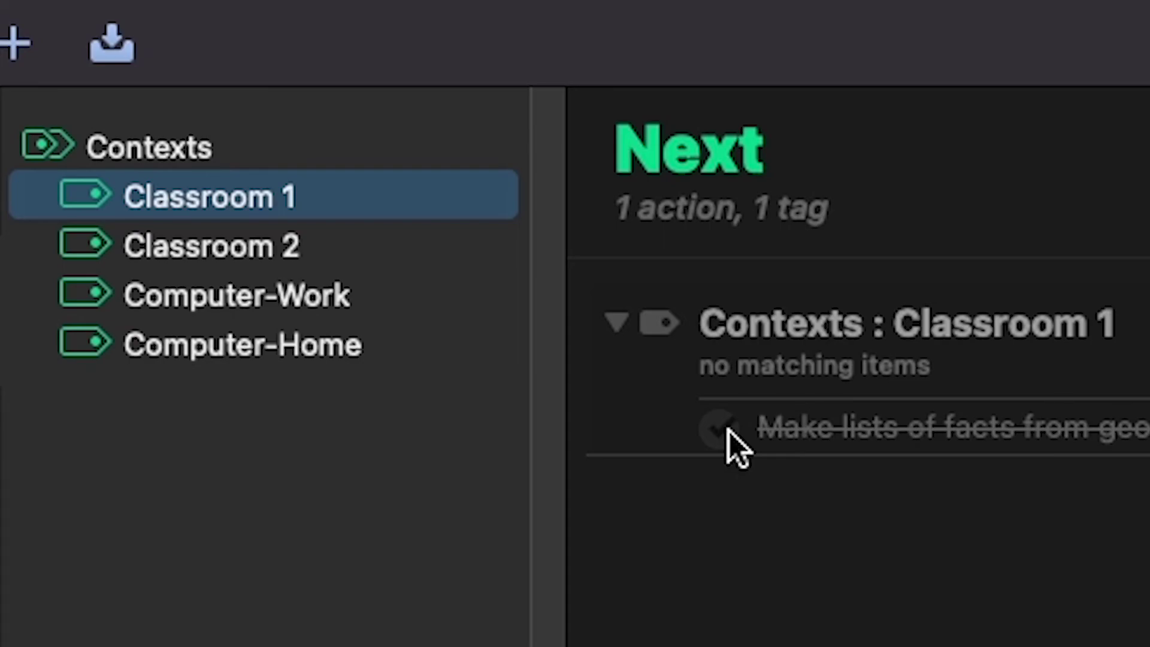
left_click(722, 438)
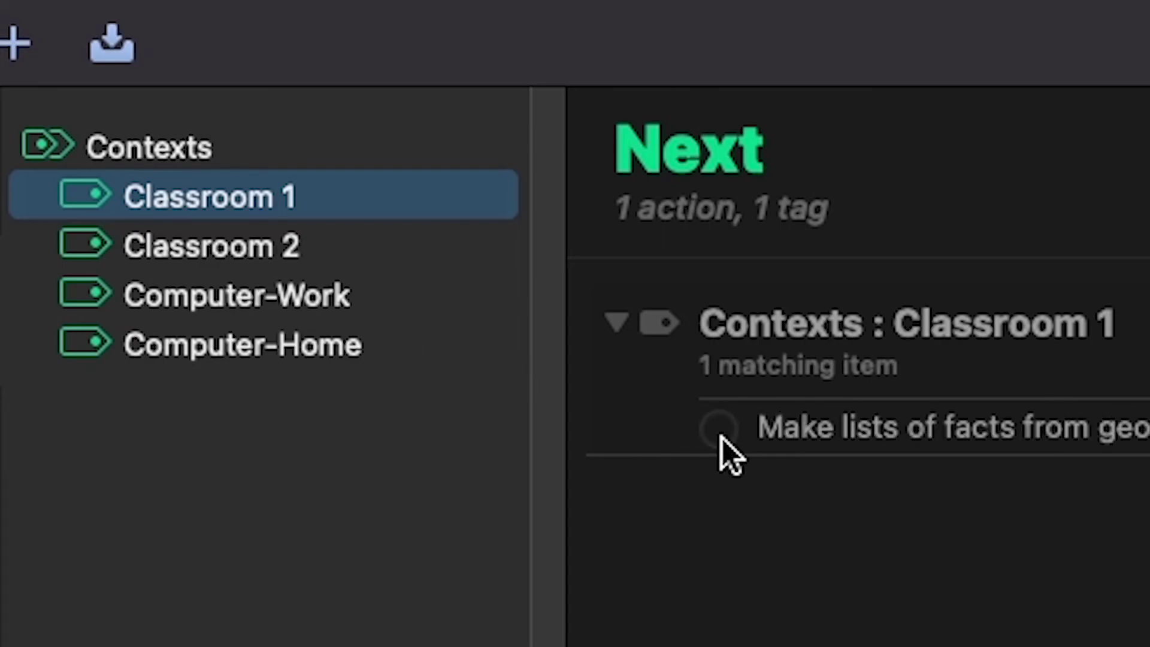
left_click(721, 437)
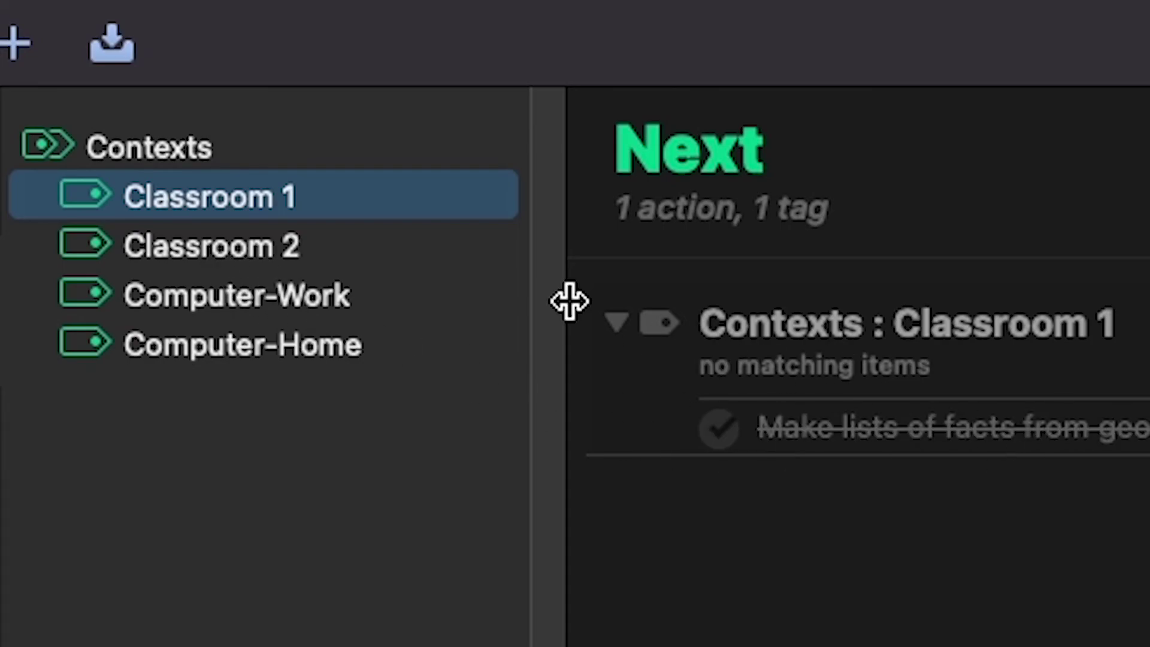
Step: Check the Computer-Work context, then complete Scan list into computer from all contexts
left_click(185, 293)
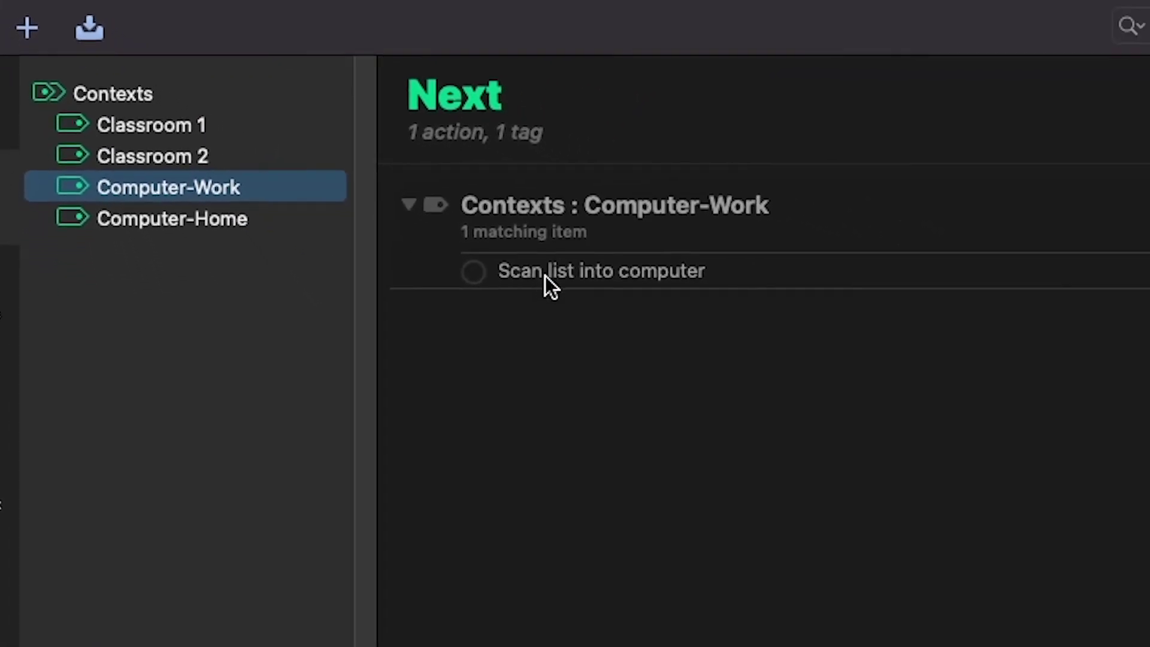
left_click(141, 94)
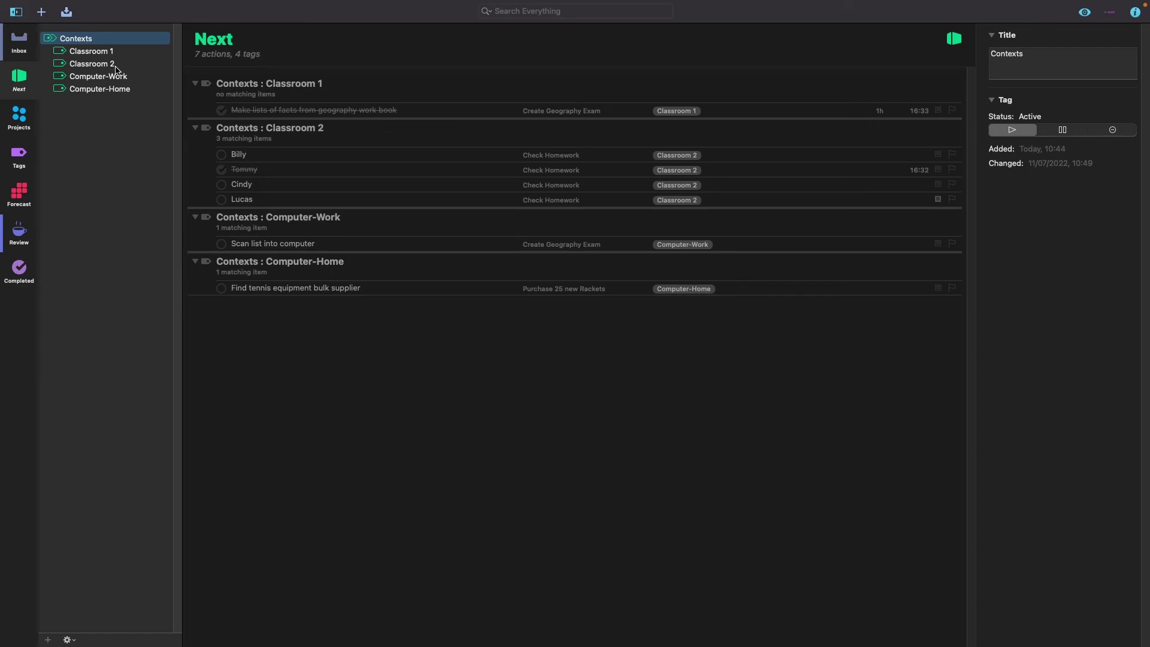
left_click(221, 245)
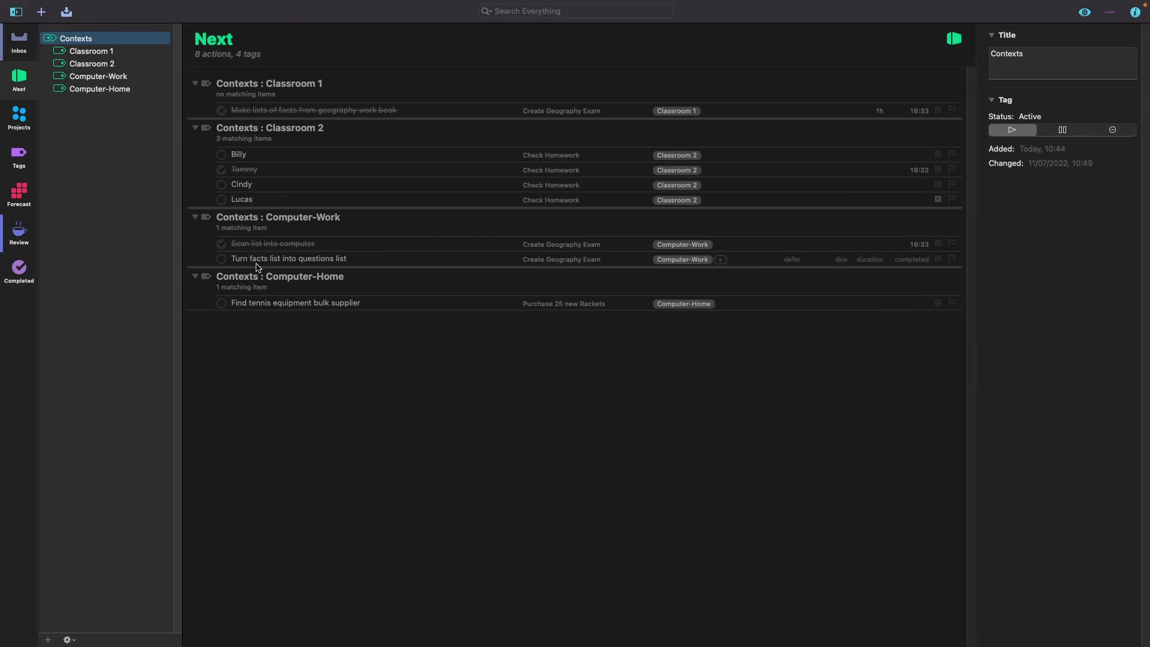
Step: Switch to Projects and back to Next so completed actions disappear
left_click(19, 117)
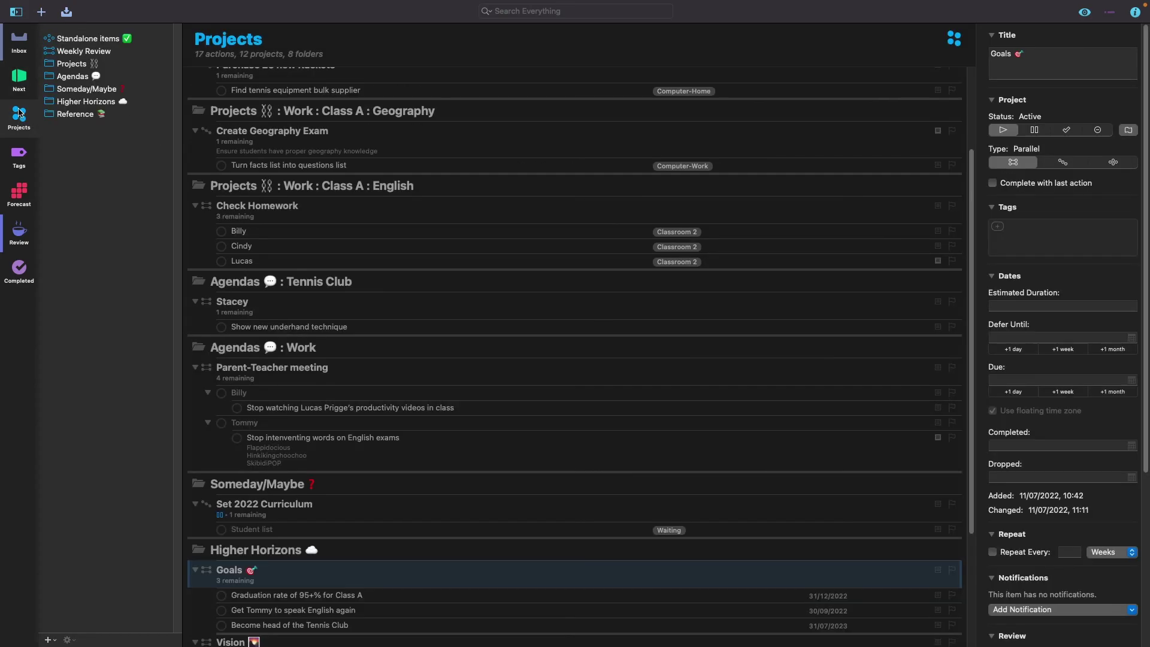
left_click(16, 82)
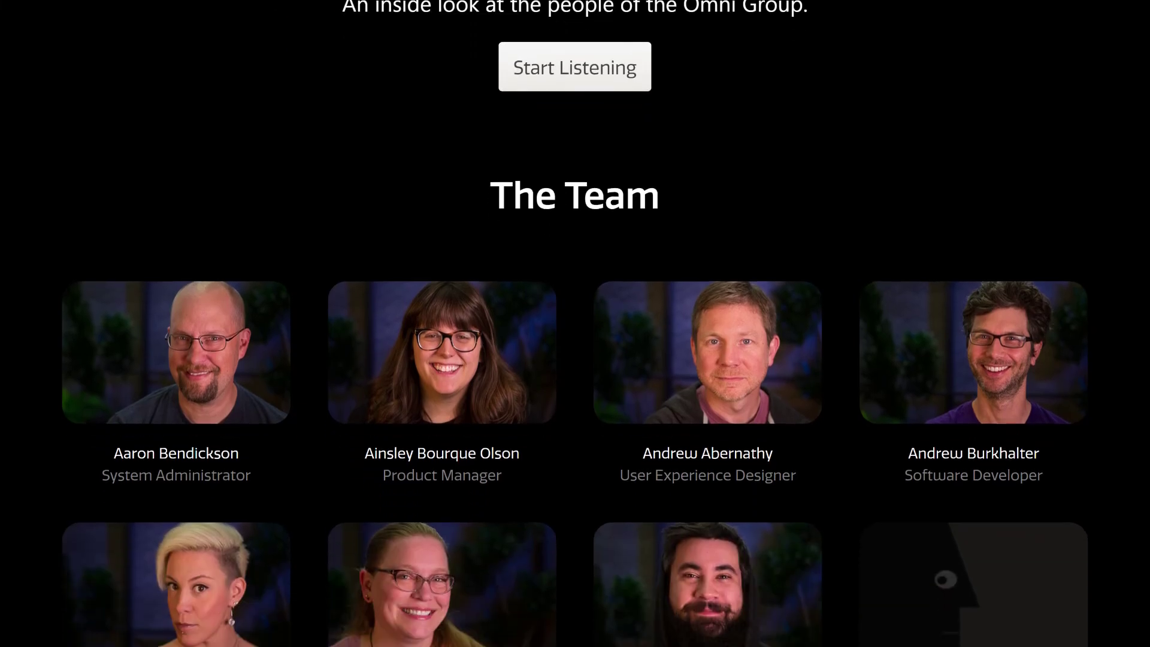
scroll(575, 323, "down", 10)
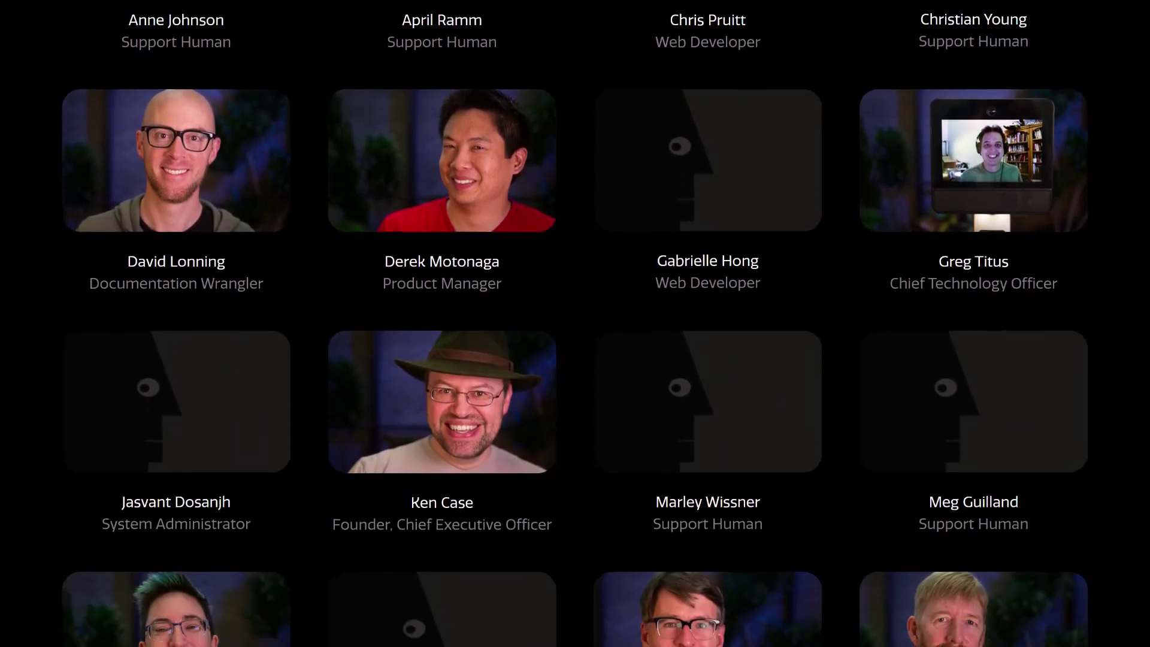